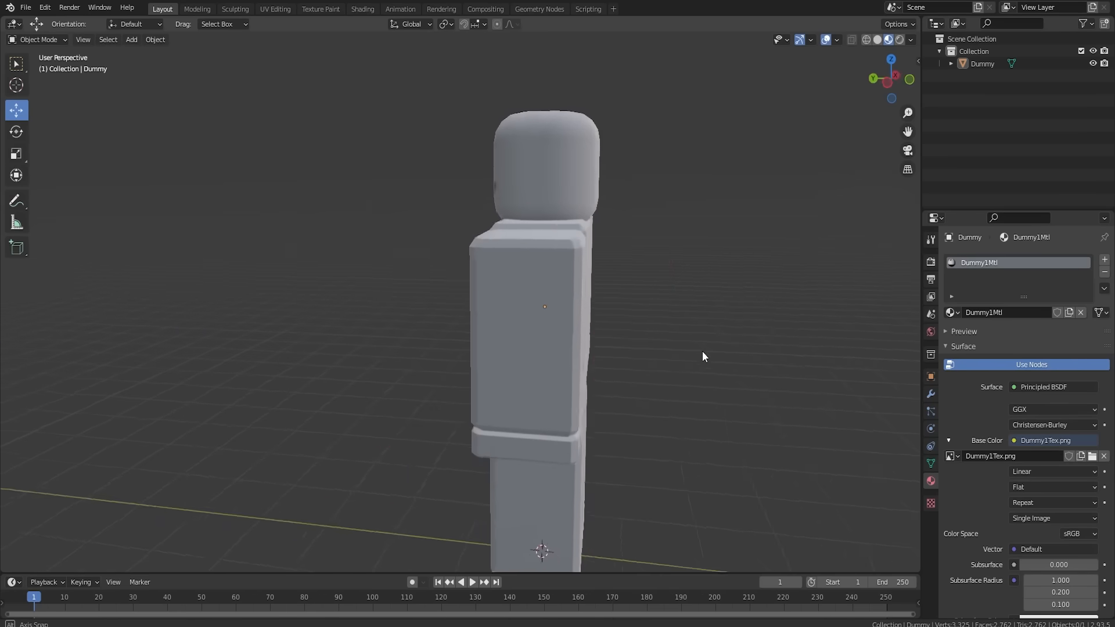
scroll(534, 351, "down", 4)
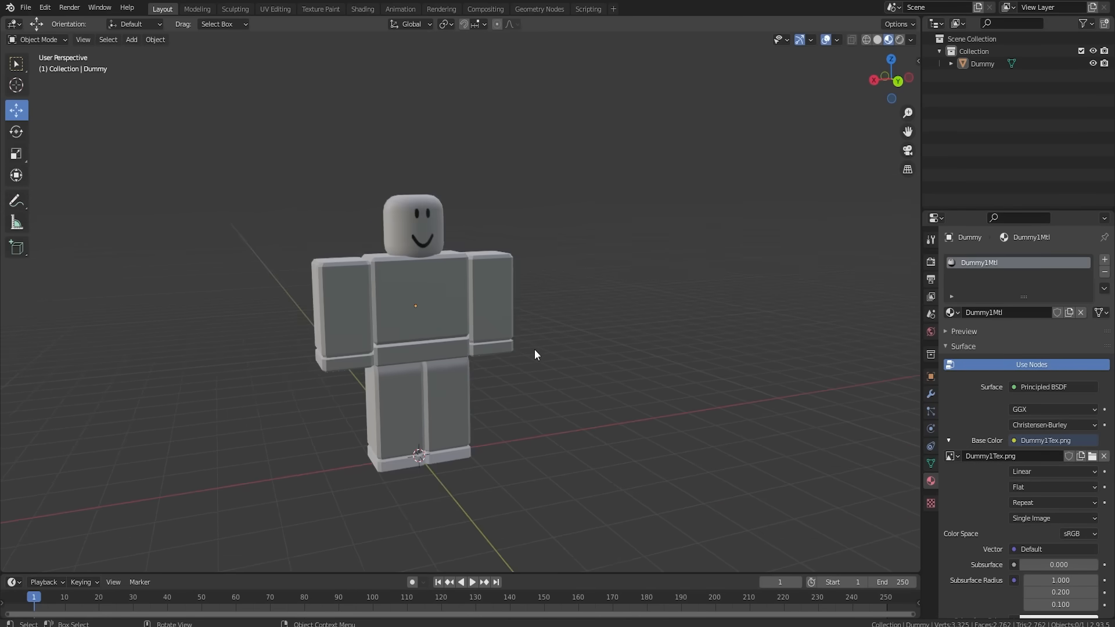
left_click(421, 331)
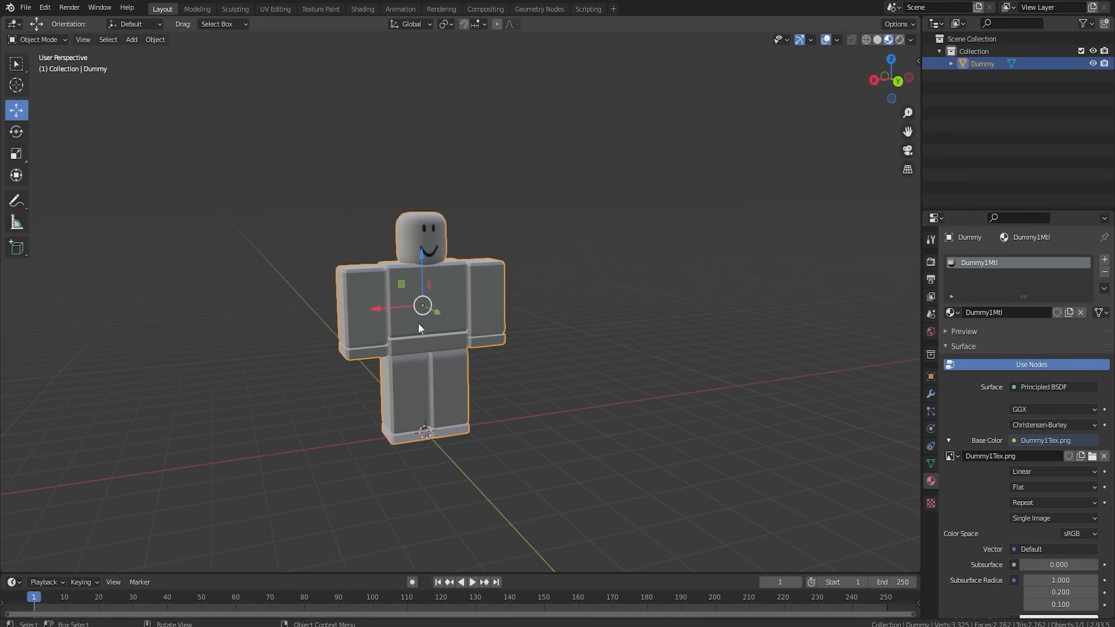
middle_click_drag(464, 263, 426, 260)
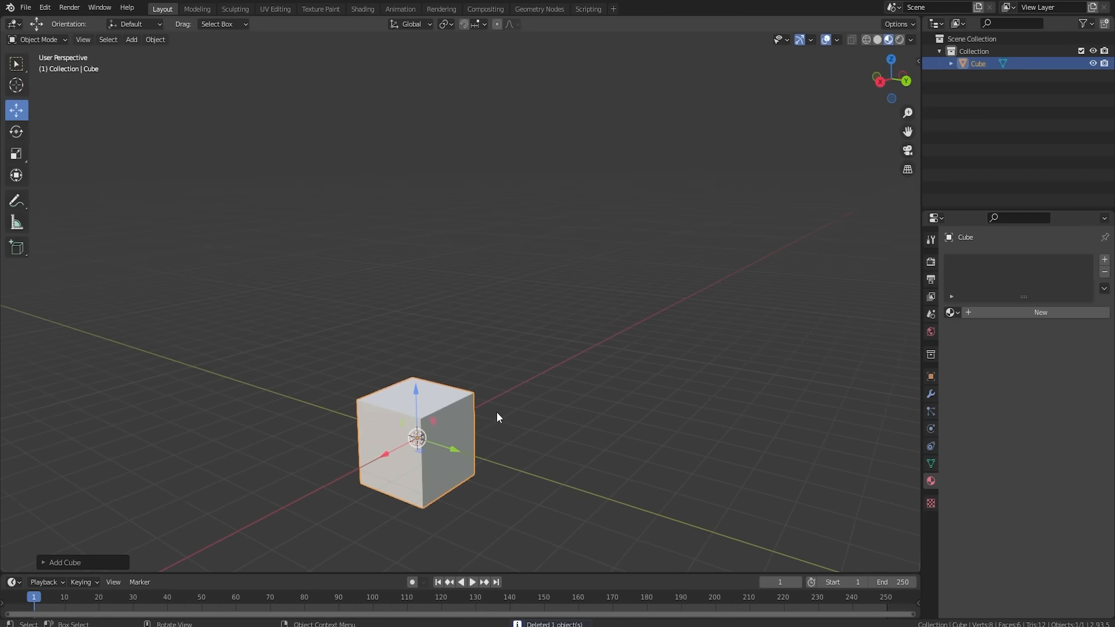
middle_click_drag(496, 412, 469, 337)
middle_click_drag(511, 438, 582, 324)
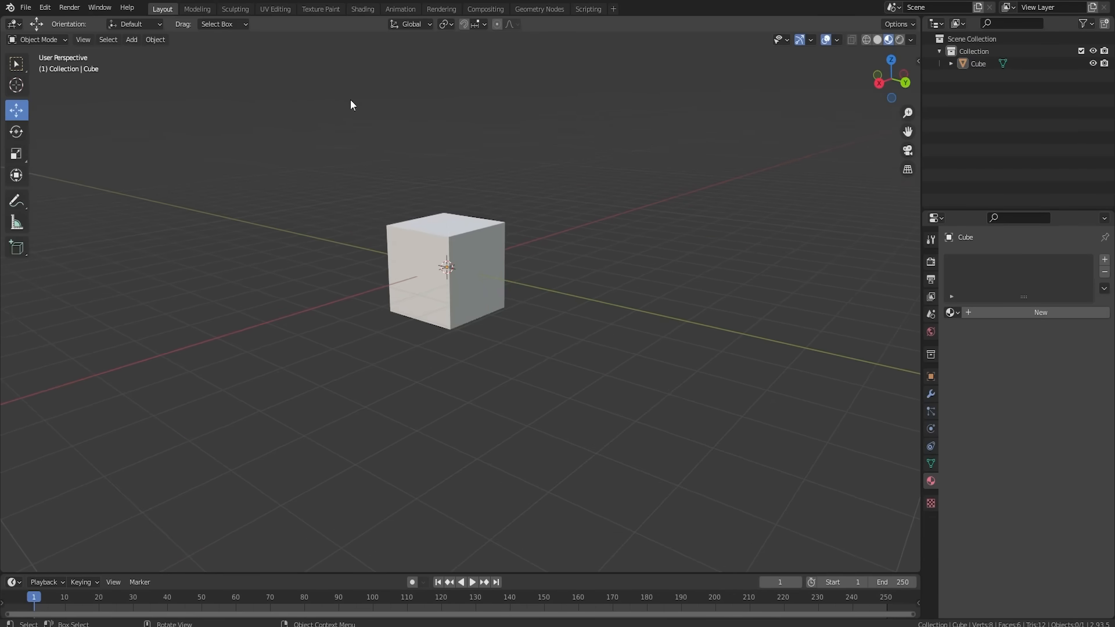
left_click_drag(258, 71, 415, 182)
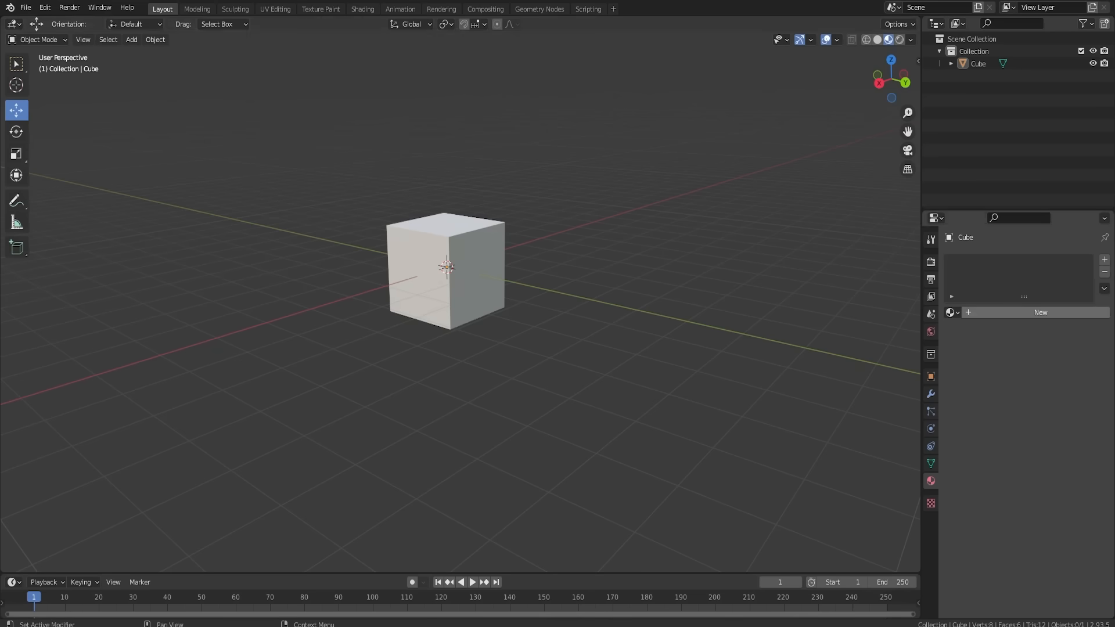
left_click_drag(244, 164, 581, 413)
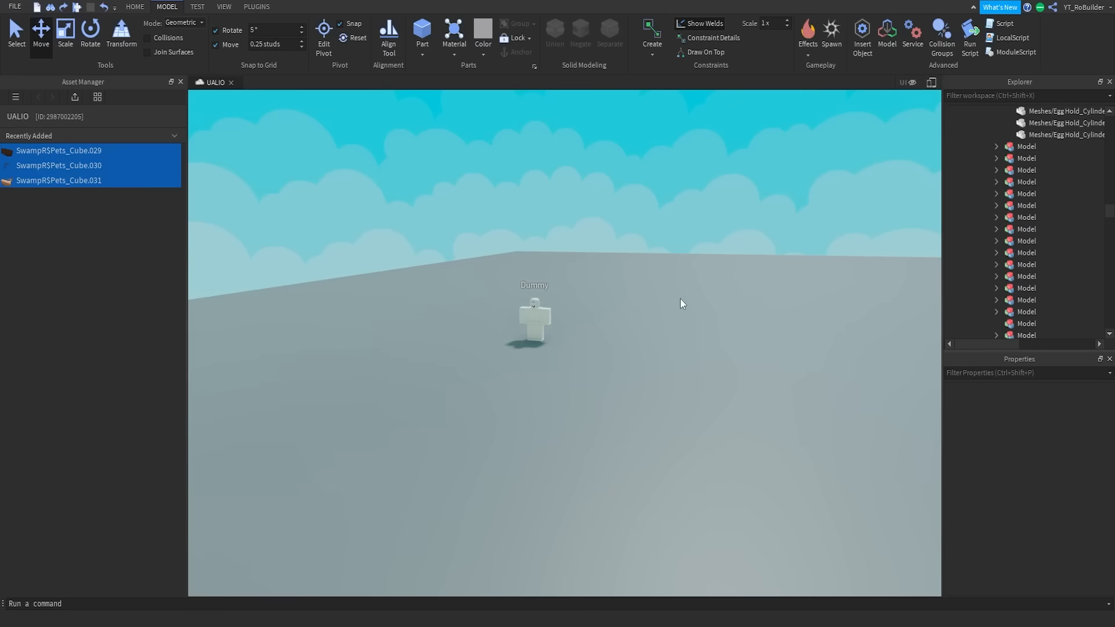
In Roblox Studio, insert an R15 Man Rig with the Rig Builder and delete it again.
right_click_drag(680, 299, 381, 174)
left_click(258, 6)
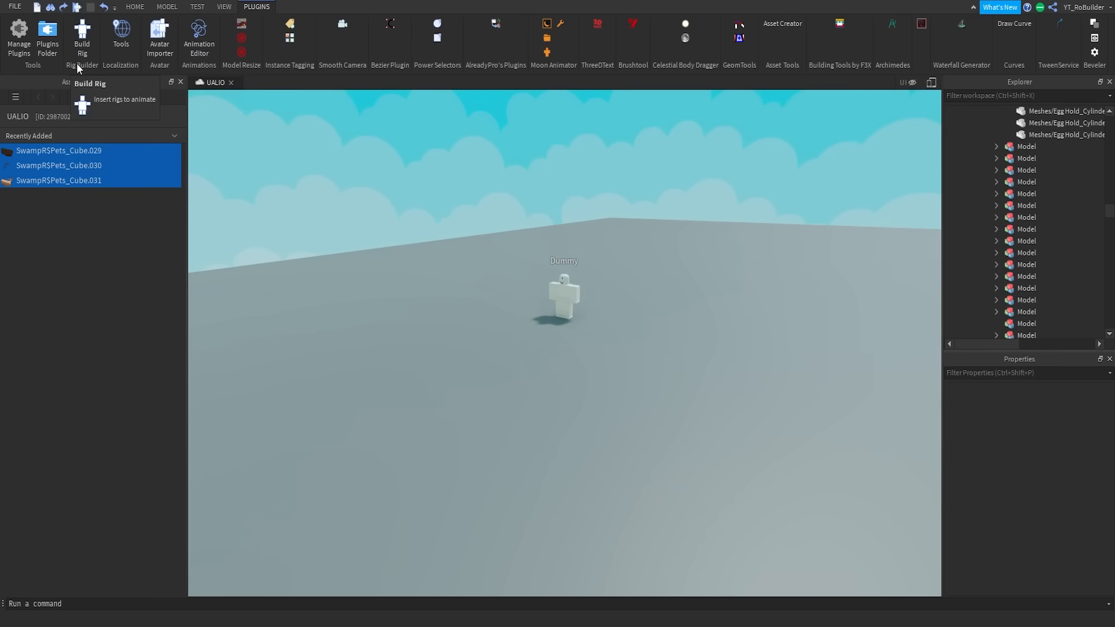
left_click(85, 34)
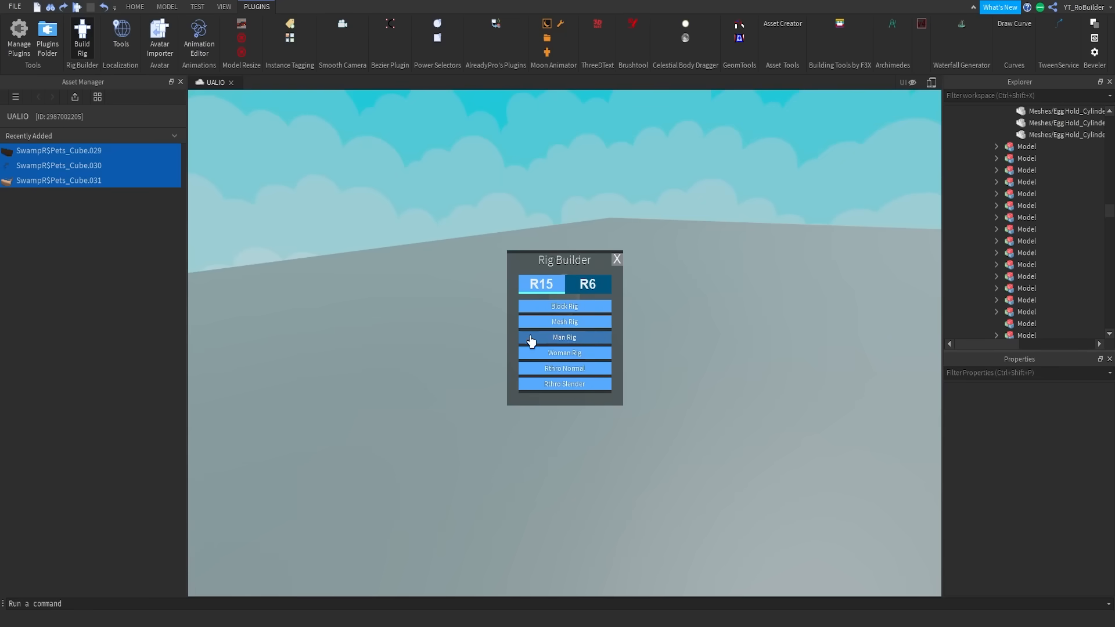
left_click(569, 339)
key("f")
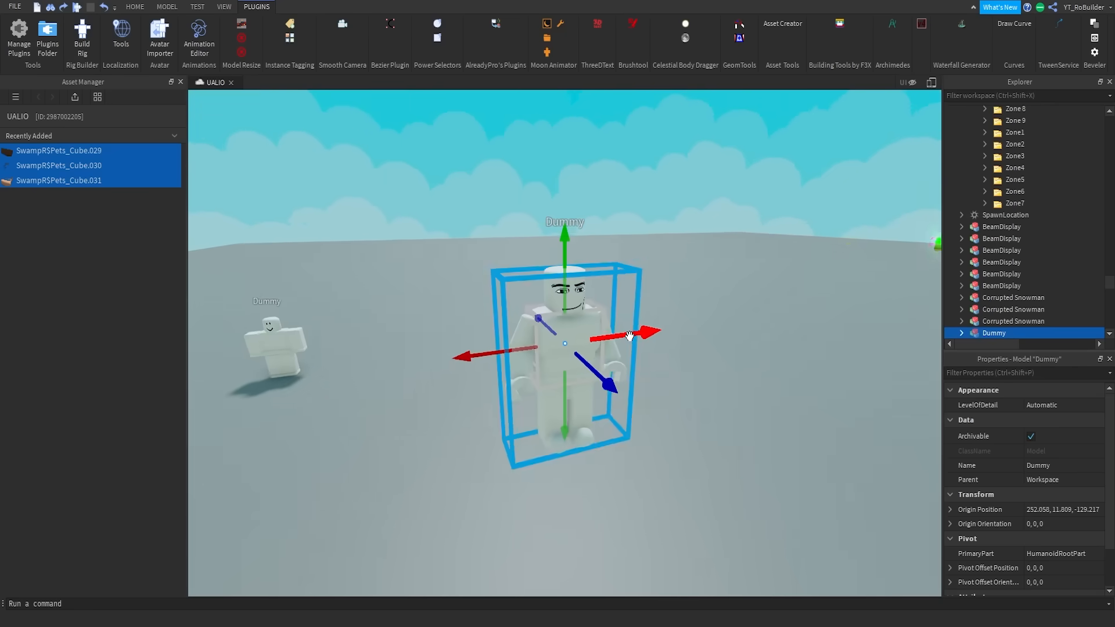
right_click_drag(630, 335, 628, 335)
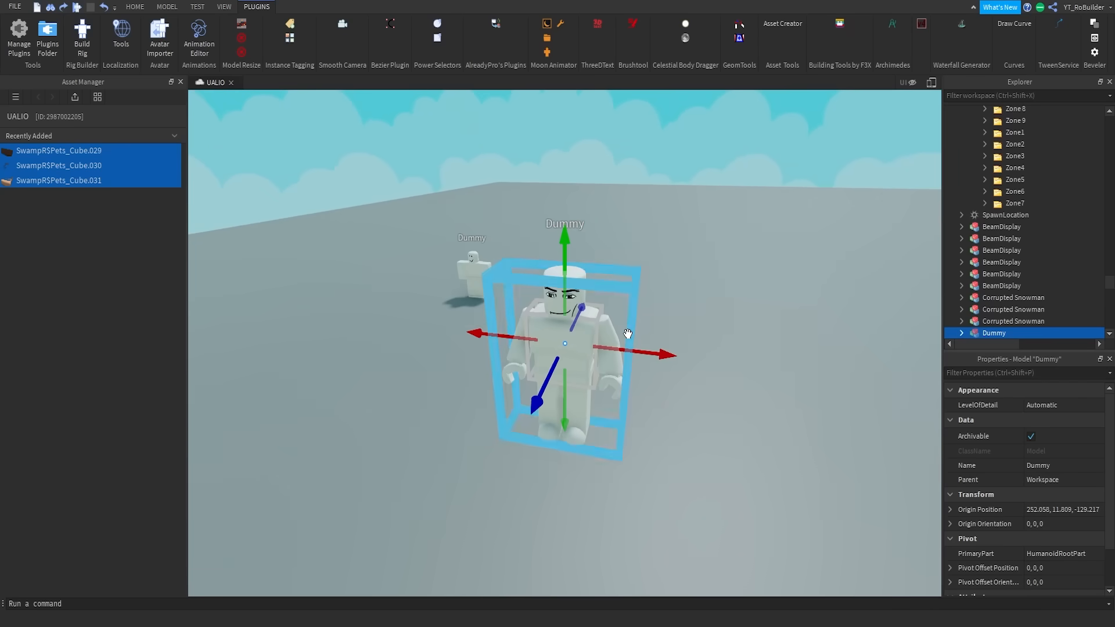
key("Delete")
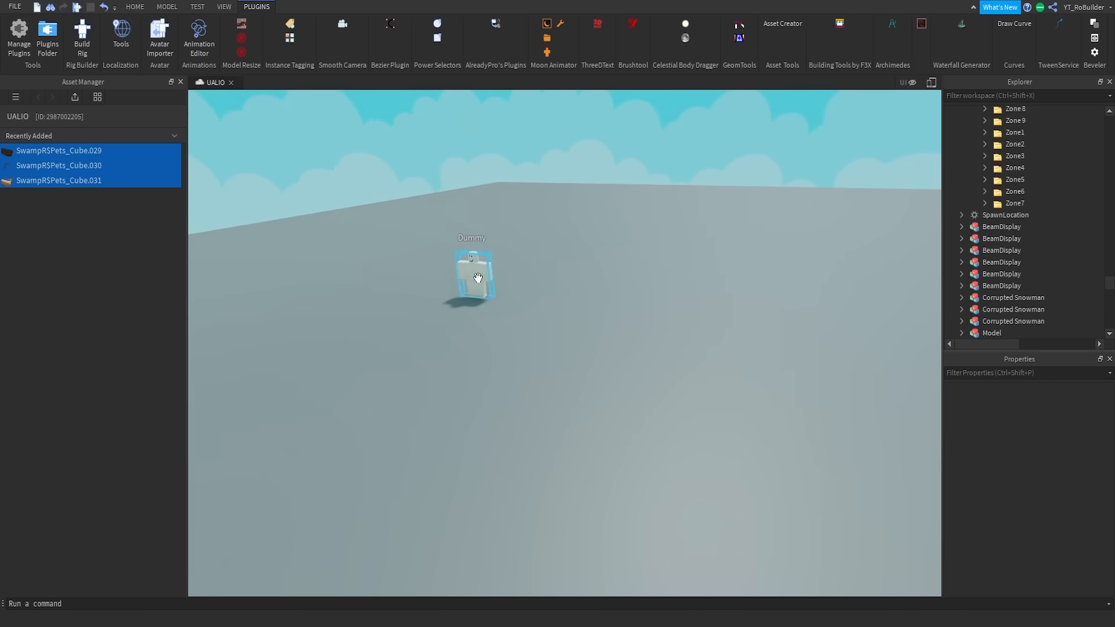
Insert an R6 Block Rig with the Rig Builder and undo the insertion.
left_click(83, 37)
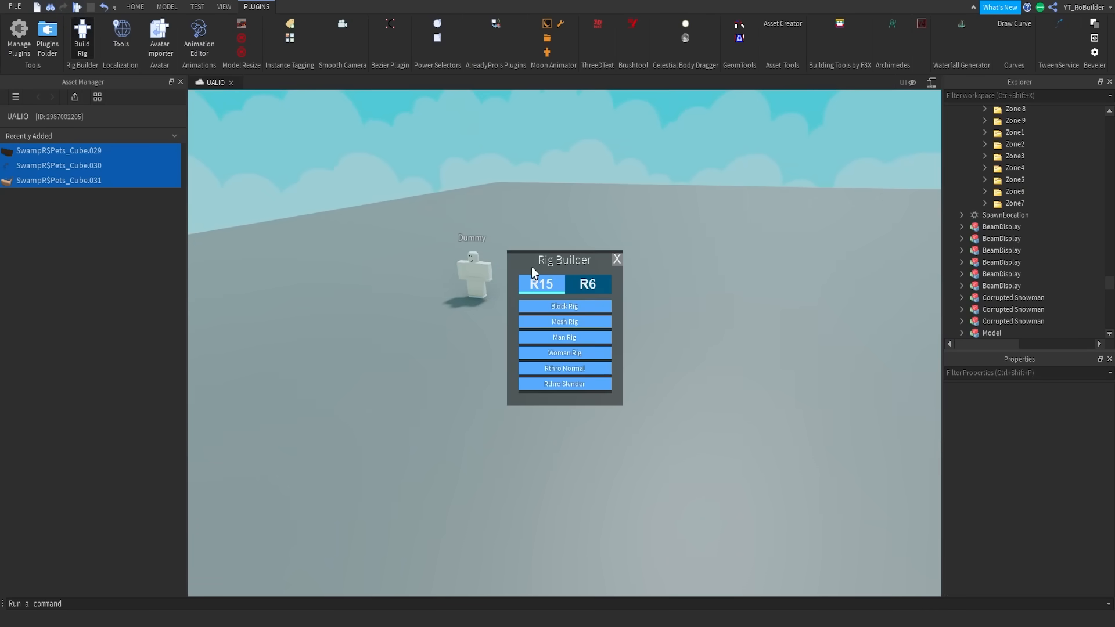
left_click(559, 286)
left_click(588, 289)
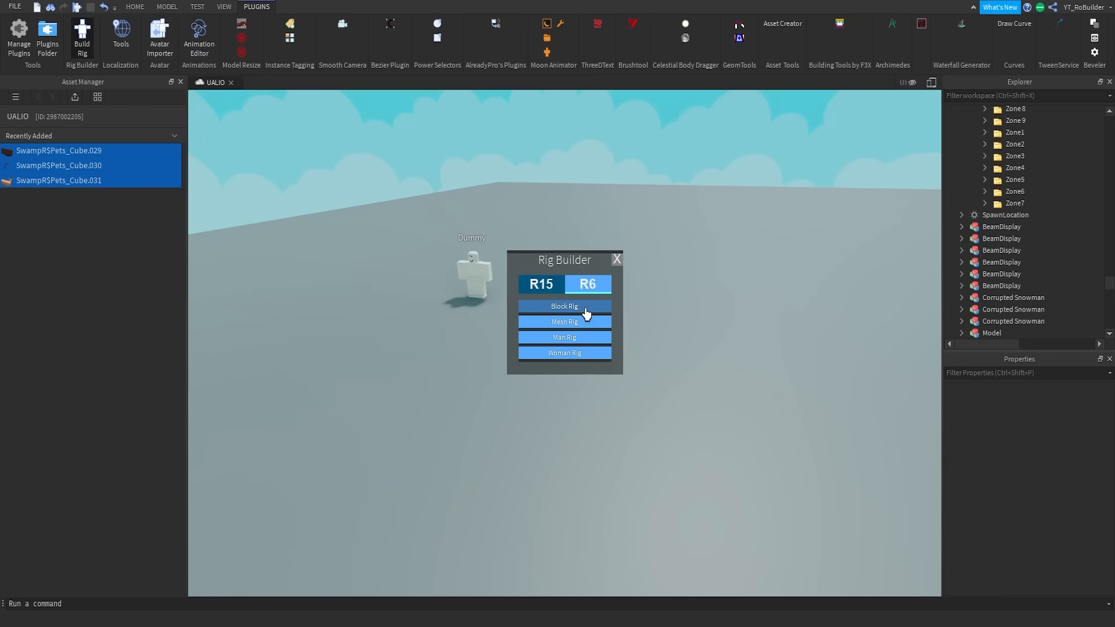
left_click(587, 308)
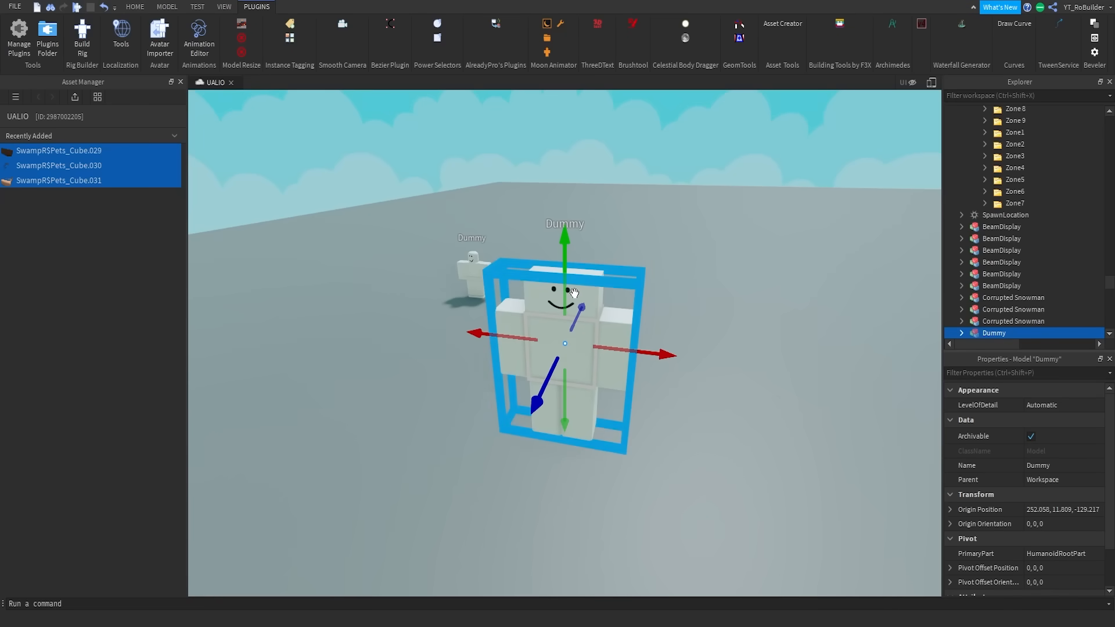
key("ctrl+z")
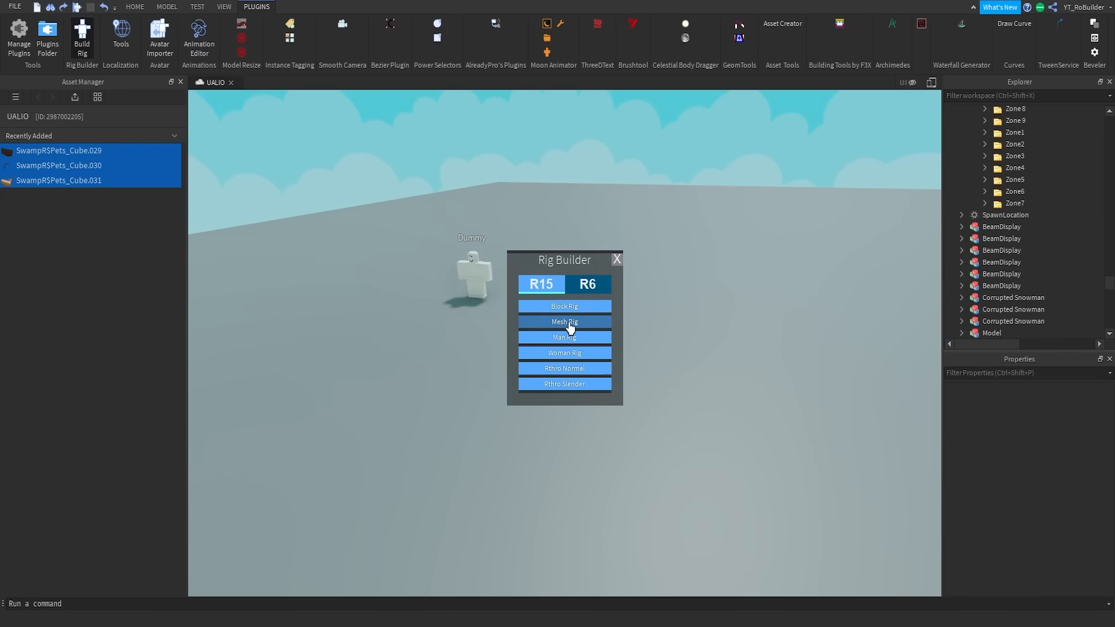
Try out an R15 Mesh Rig from the Rig Builder, placing it beside the existing dummy.
left_click(567, 324)
scroll(575, 334, "down", 5)
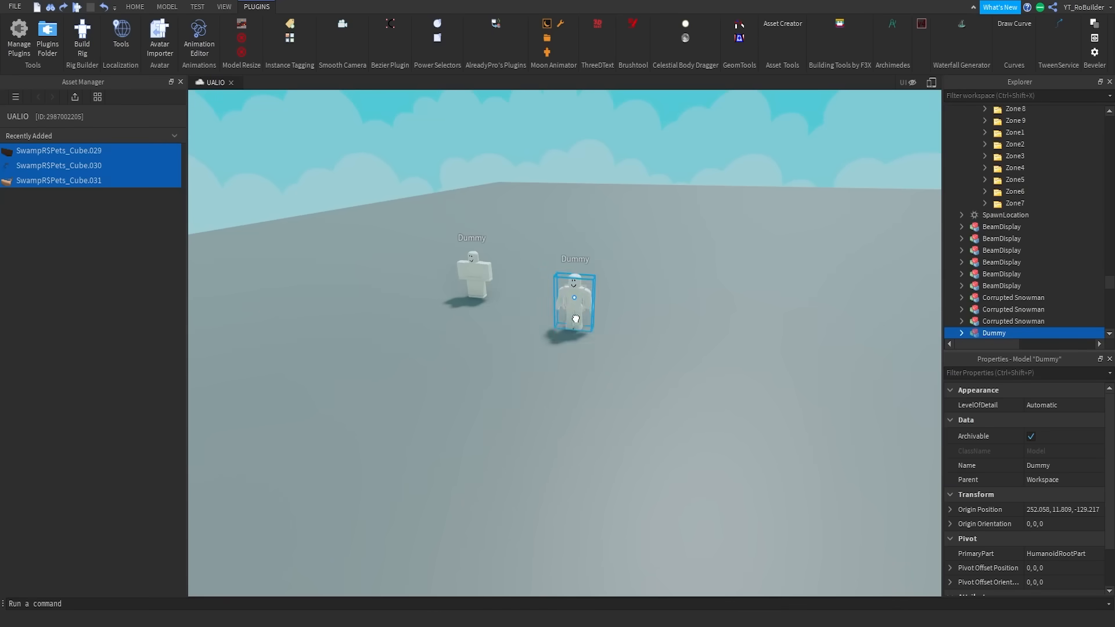
left_click_drag(573, 303, 511, 293)
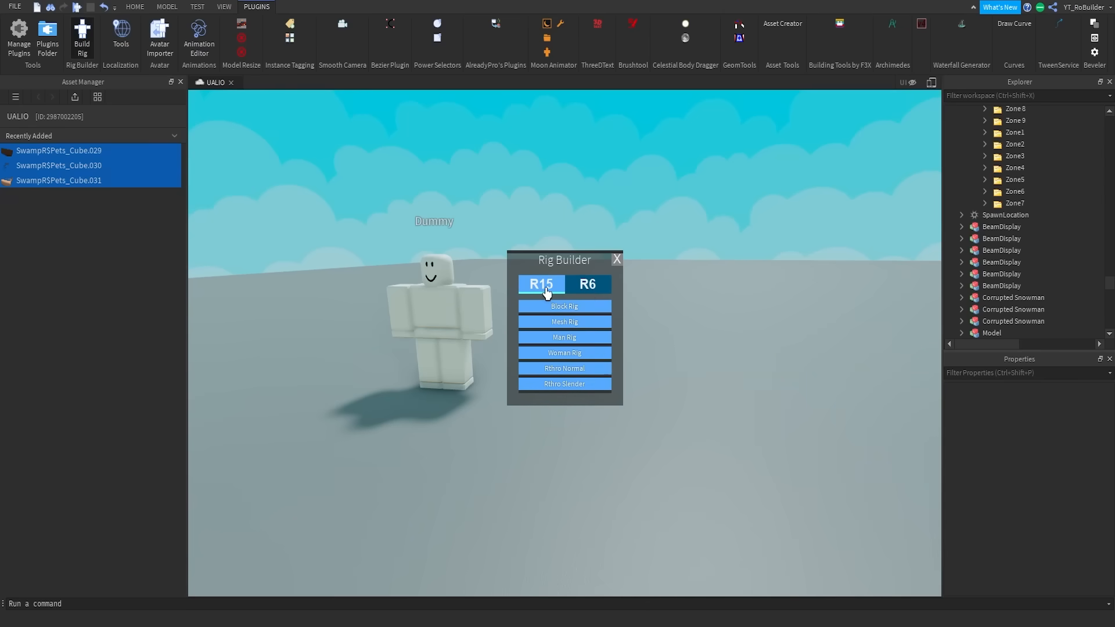
Insert an R15 Block Rig with the Rig Builder and delete the older dummy standing behind it.
left_click(576, 307)
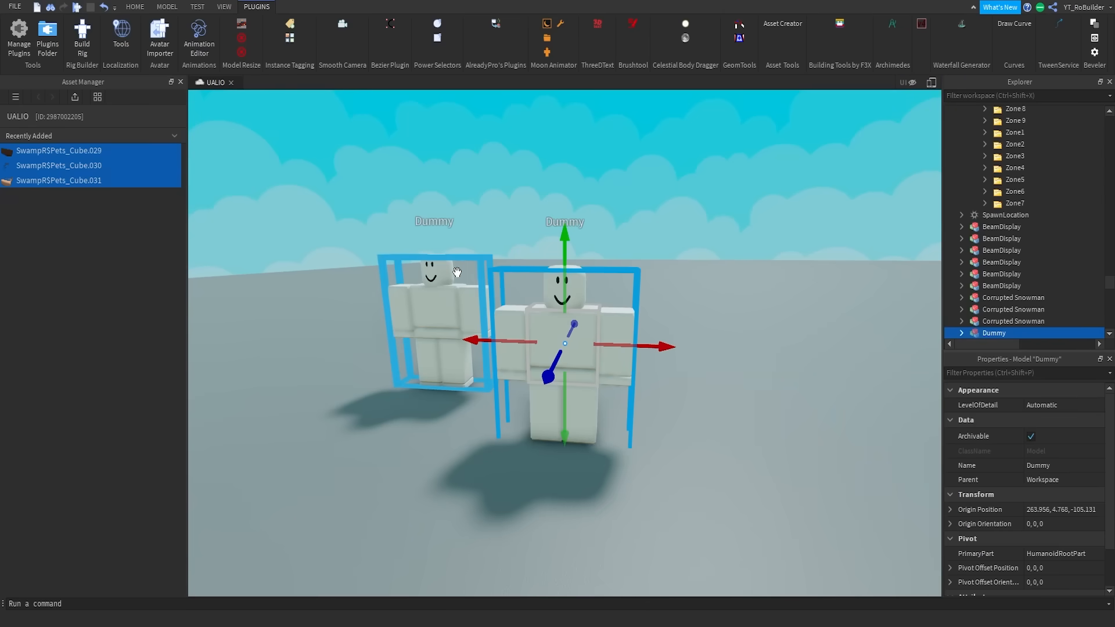
right_click_drag(567, 331, 561, 328)
key("a")
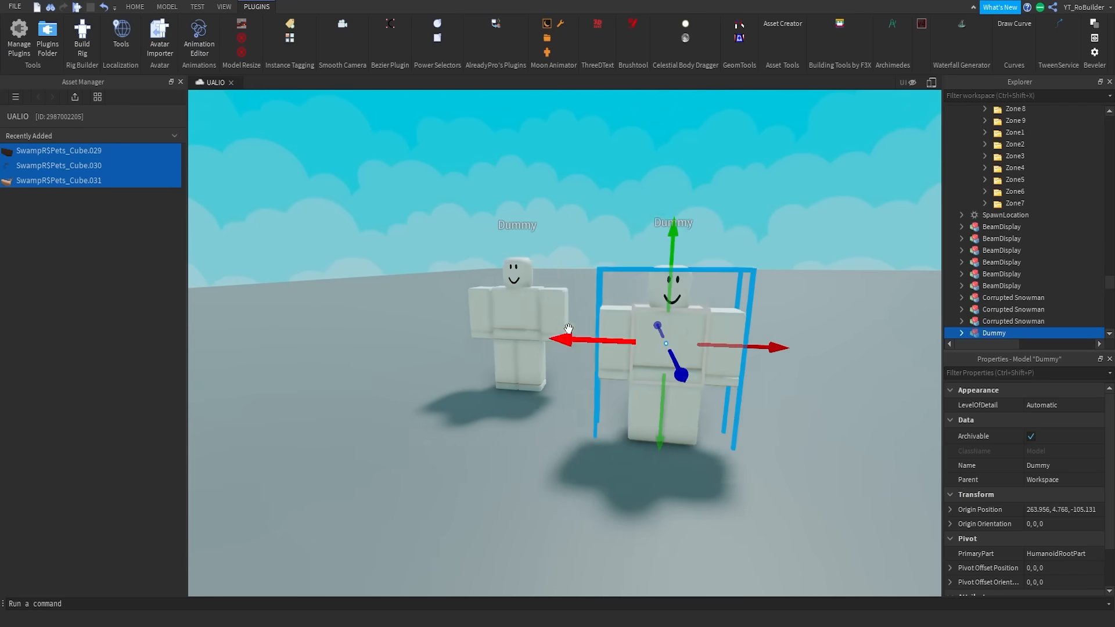
left_click(538, 323)
key("Delete")
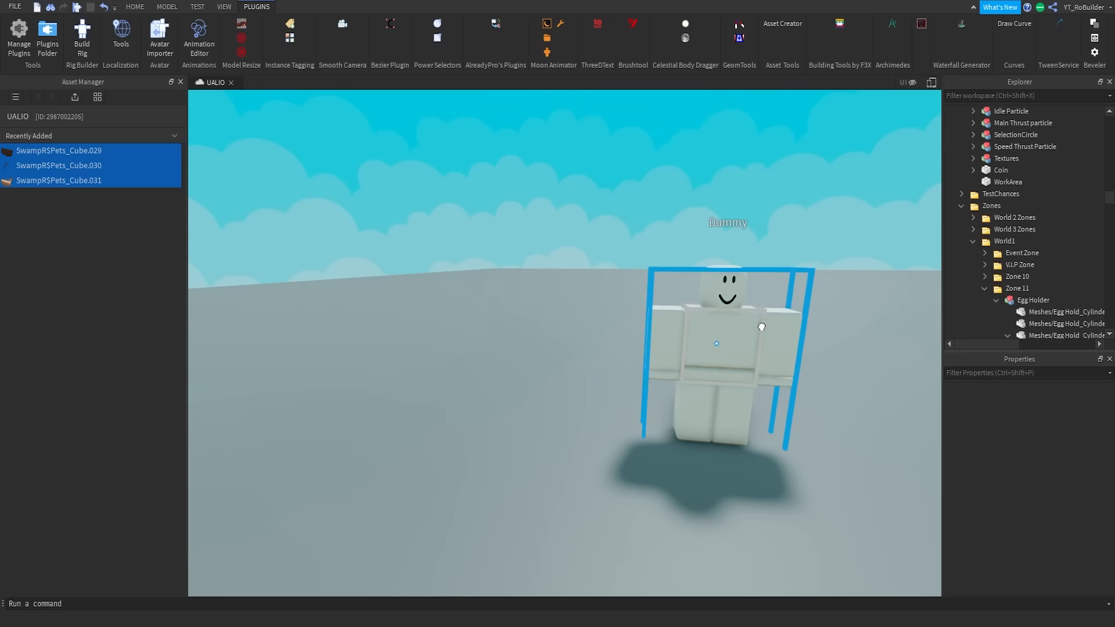
Set the new dummy's Origin Position to 0, 0, 0 and focus the camera on it.
left_click(758, 325)
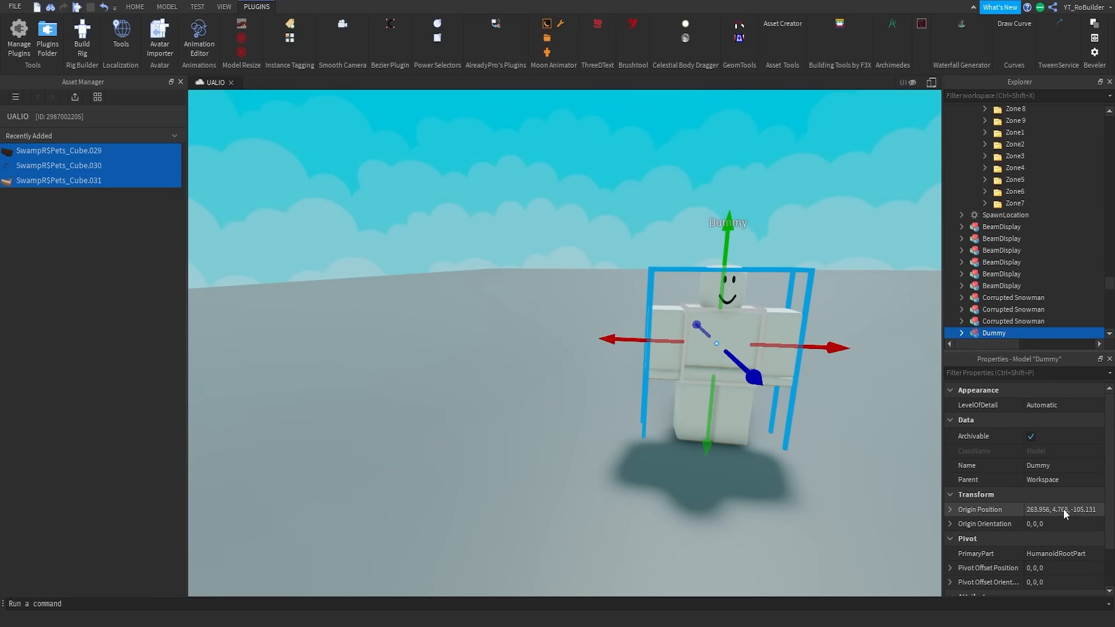
left_click(1028, 510)
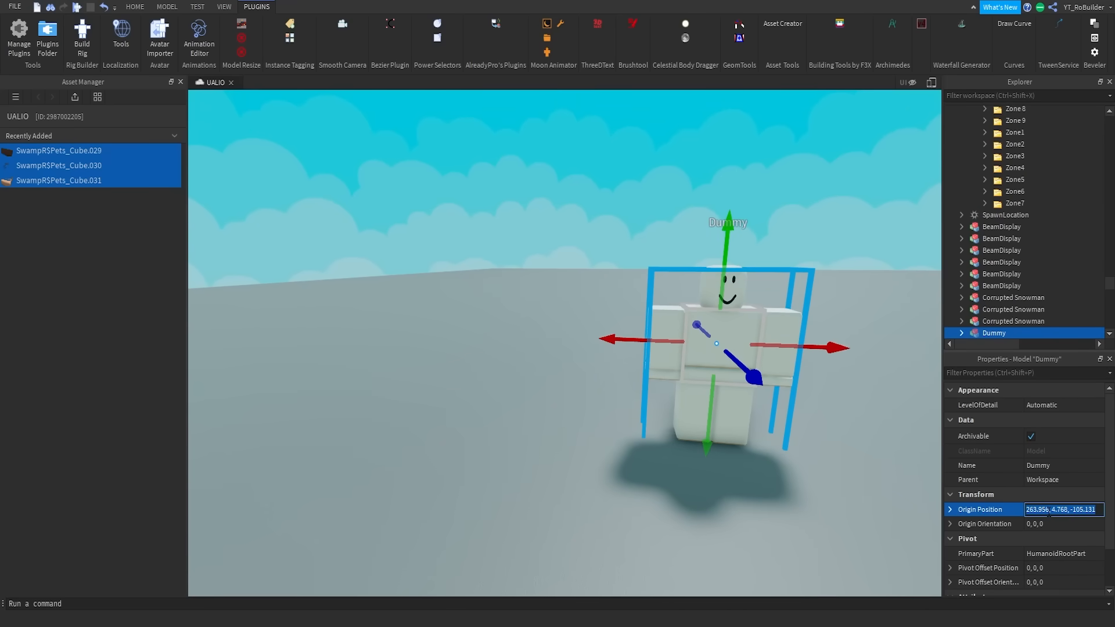
type("0, ")
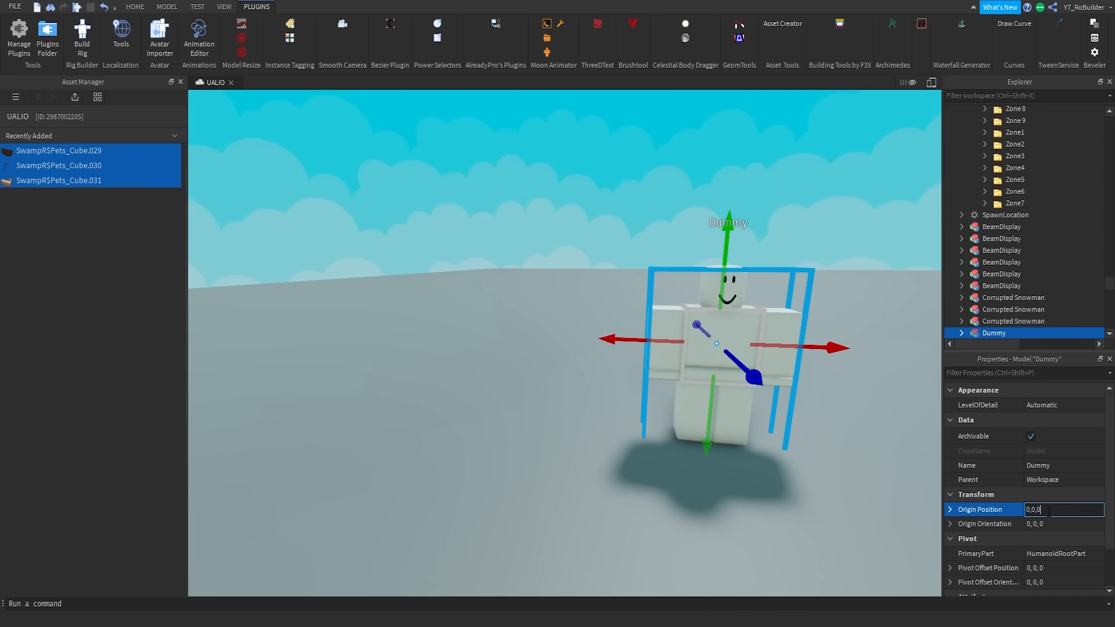
type("0, 0")
key("Return")
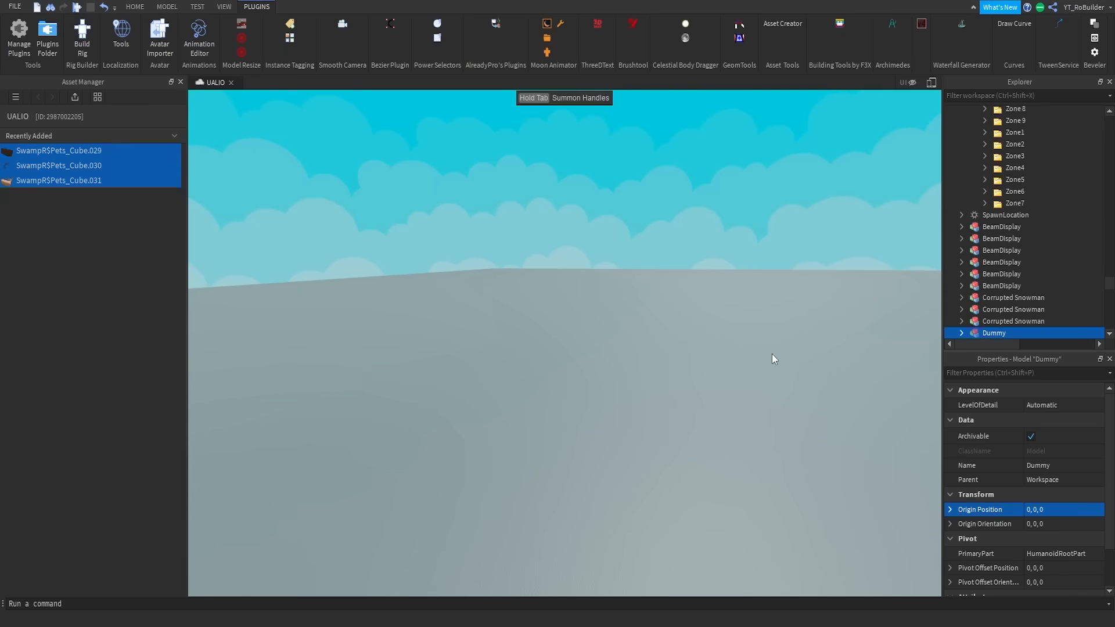
left_click(993, 322)
left_click(991, 333)
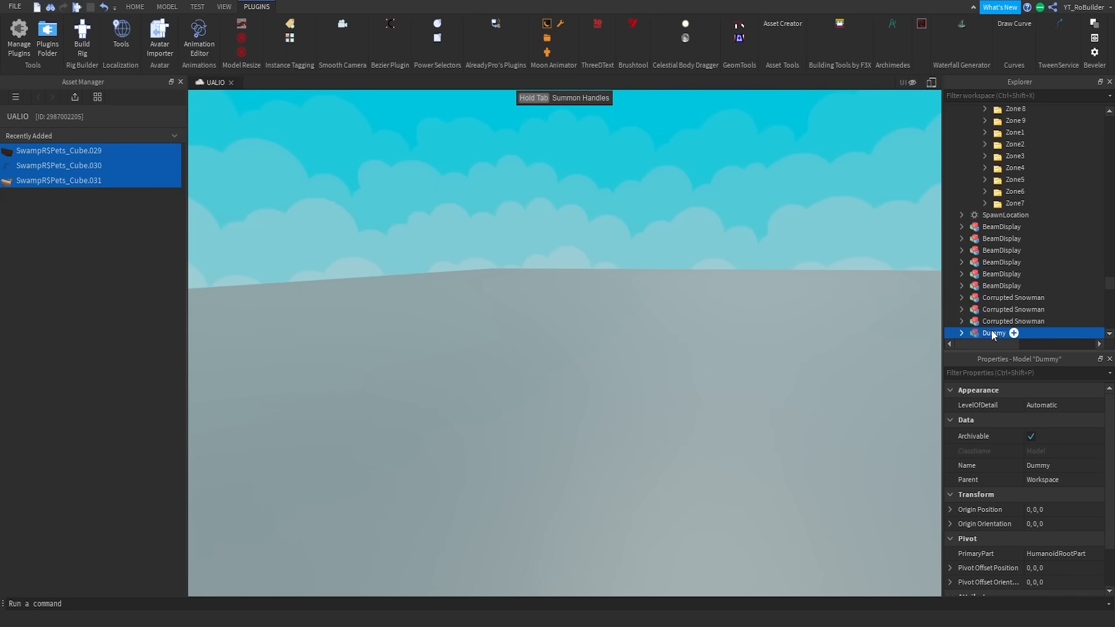
key("f")
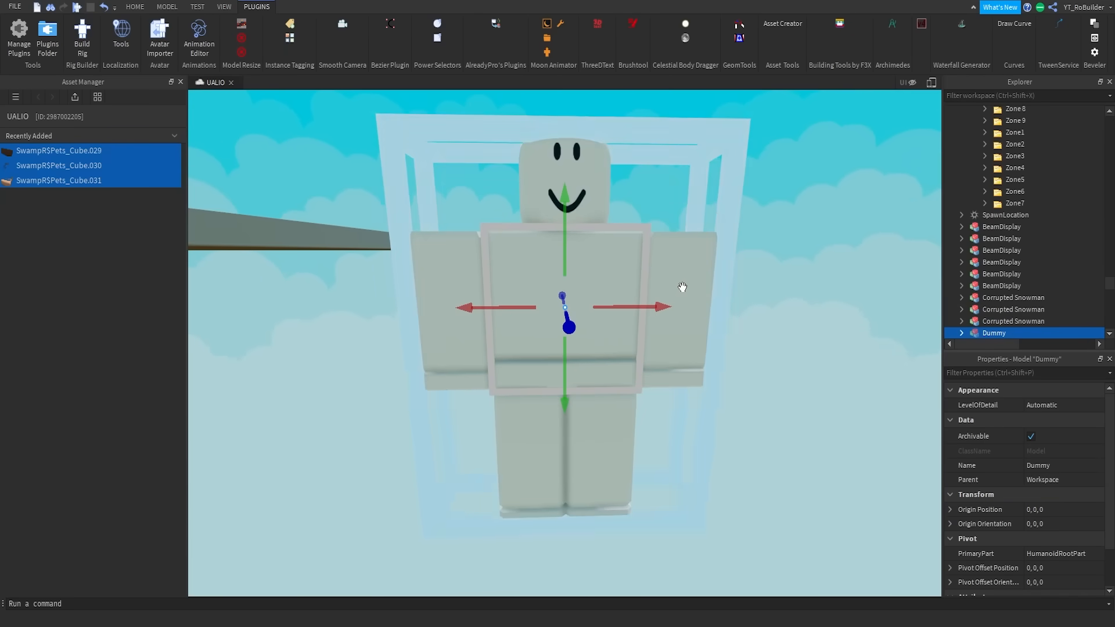
Export the selected dummy as an OBJ file named Dummy in the Alien Game folder.
right_click(989, 332)
left_click(1005, 337)
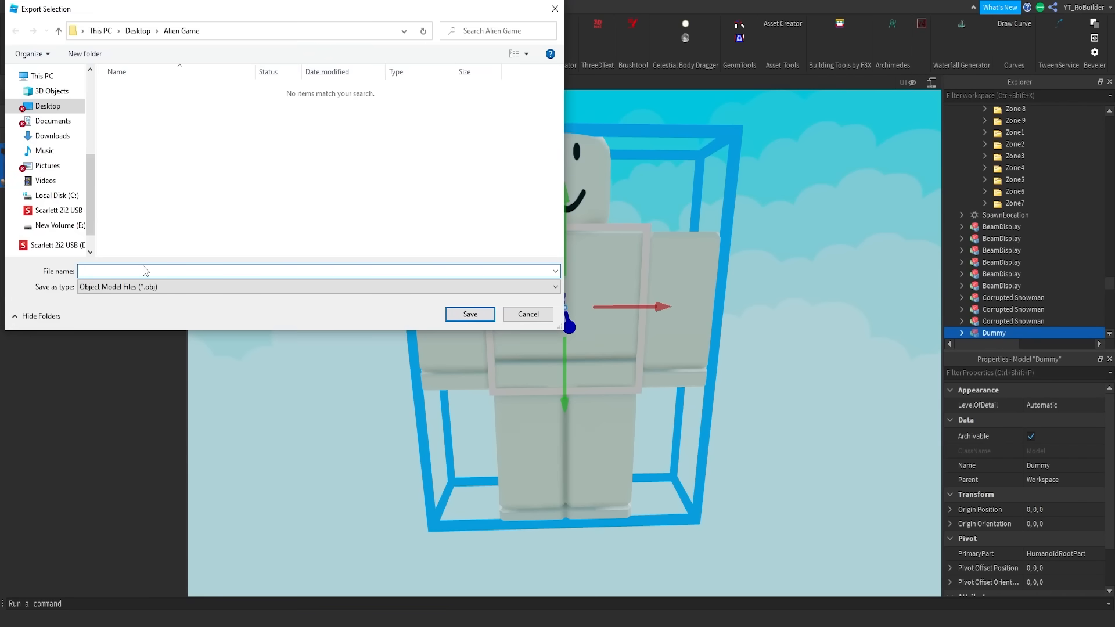
type("Dummy")
left_click(470, 314)
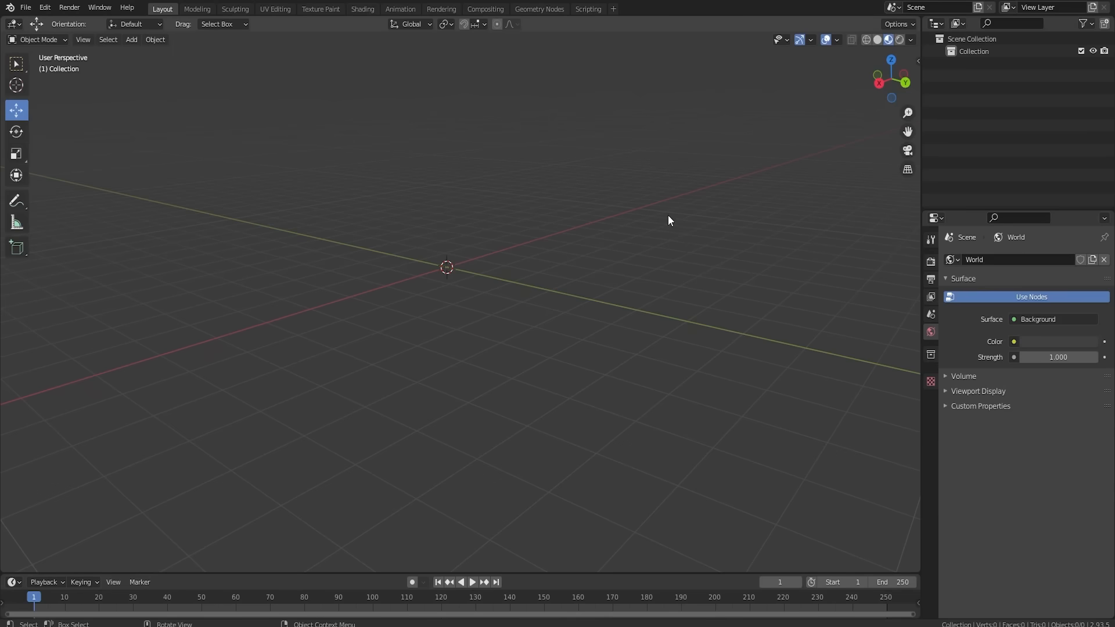
Switch to Blender and import Dummy.obj from the Desktop as a Wavefront OBJ.
middle_click_drag(533, 260, 582, 319, "shift")
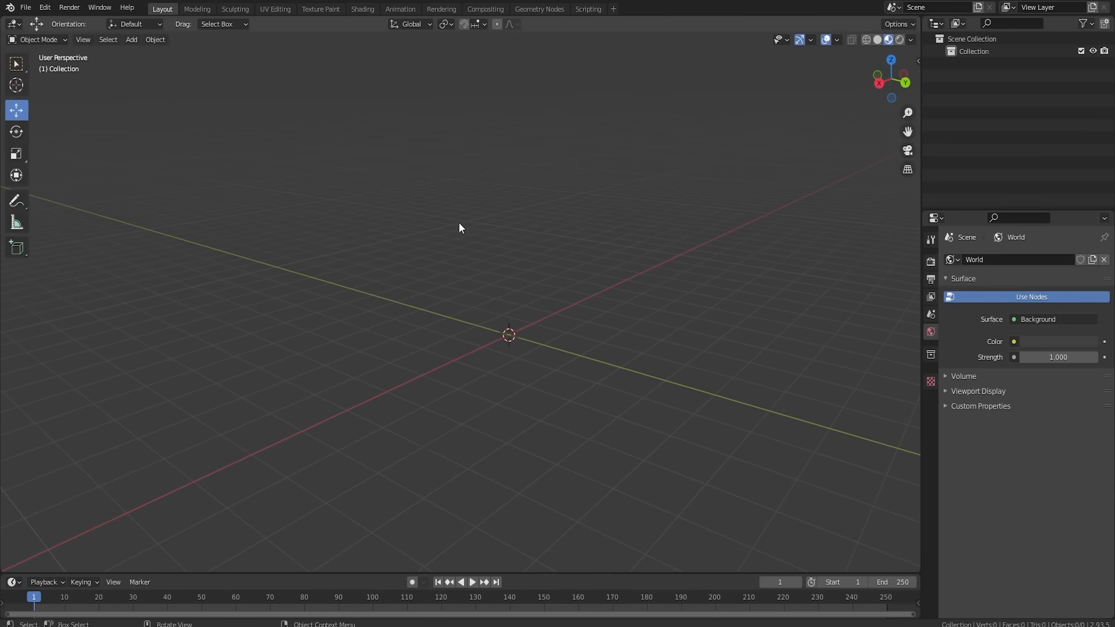
left_click_drag(253, 120, 778, 492)
left_click(26, 7)
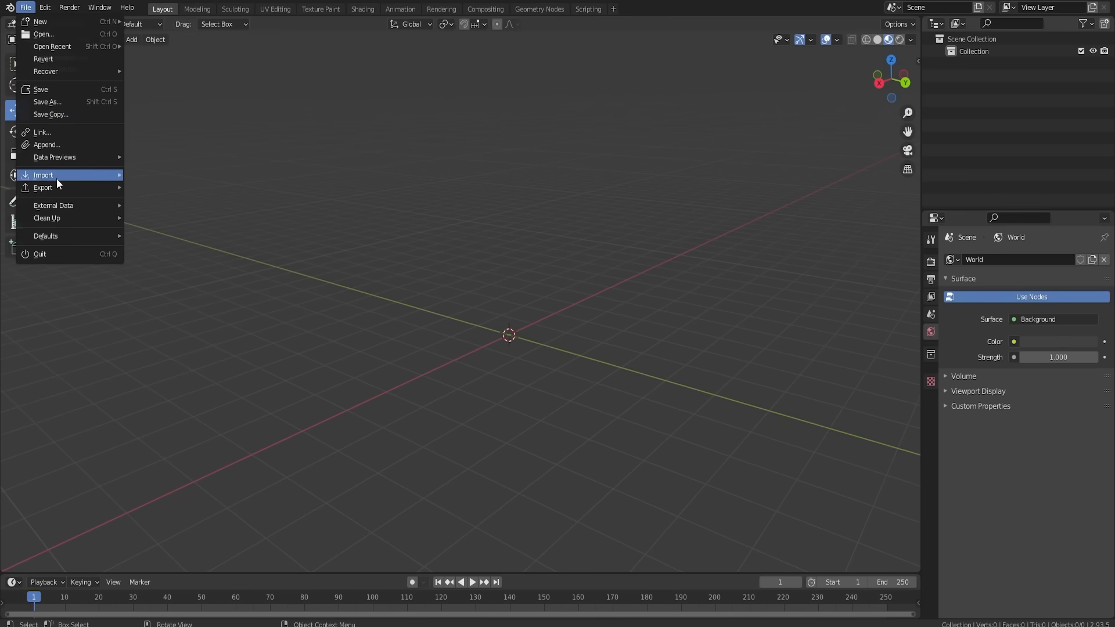
mouse_move(58, 177)
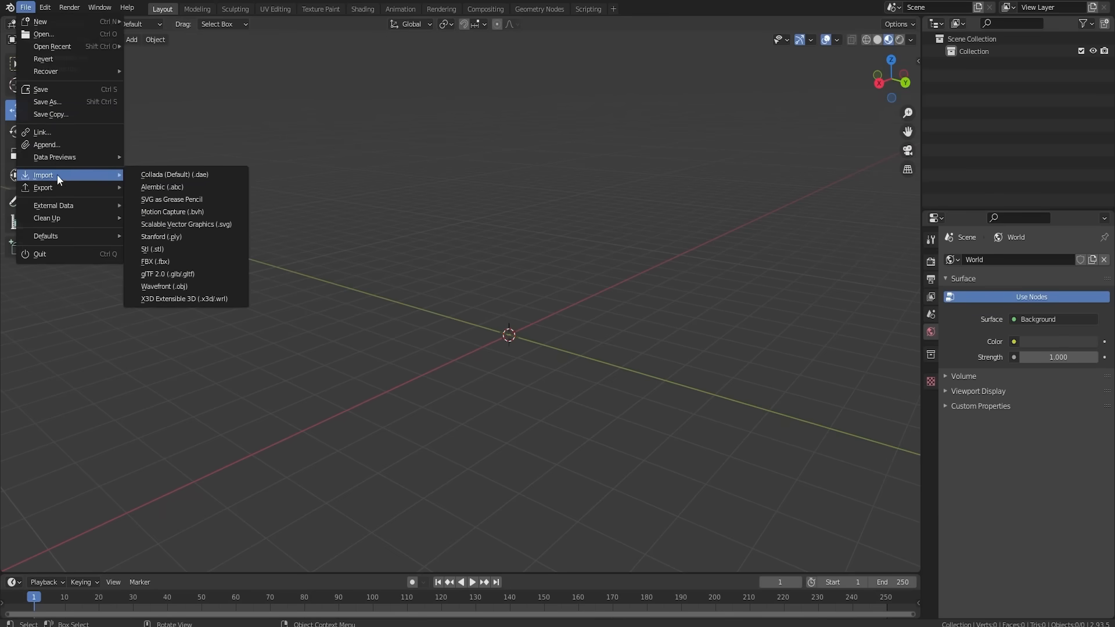
left_click(182, 287)
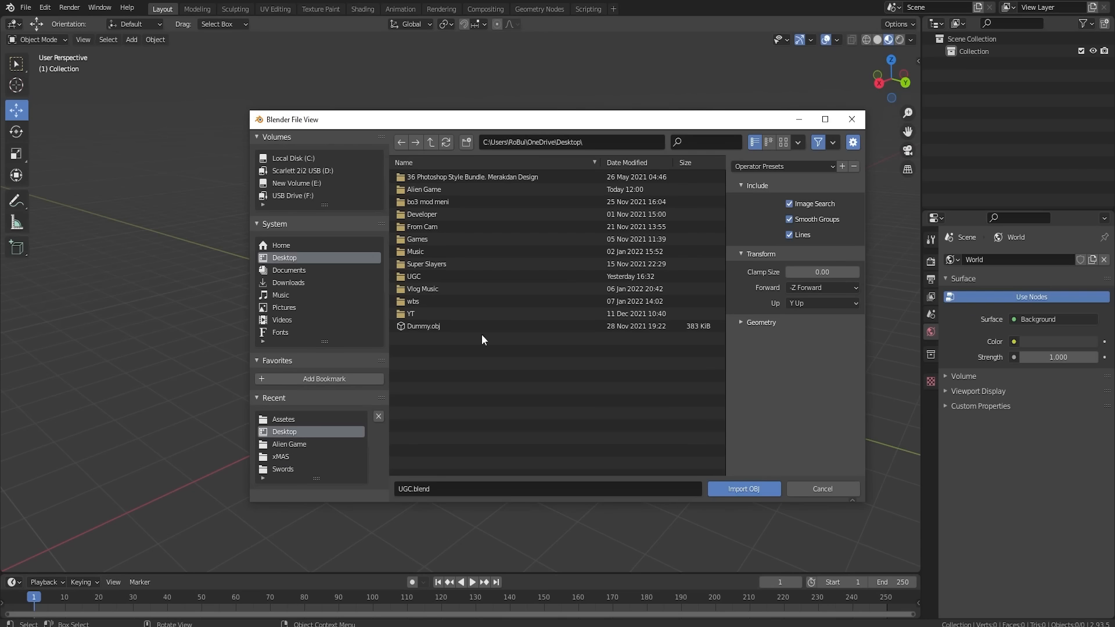
left_click(425, 326)
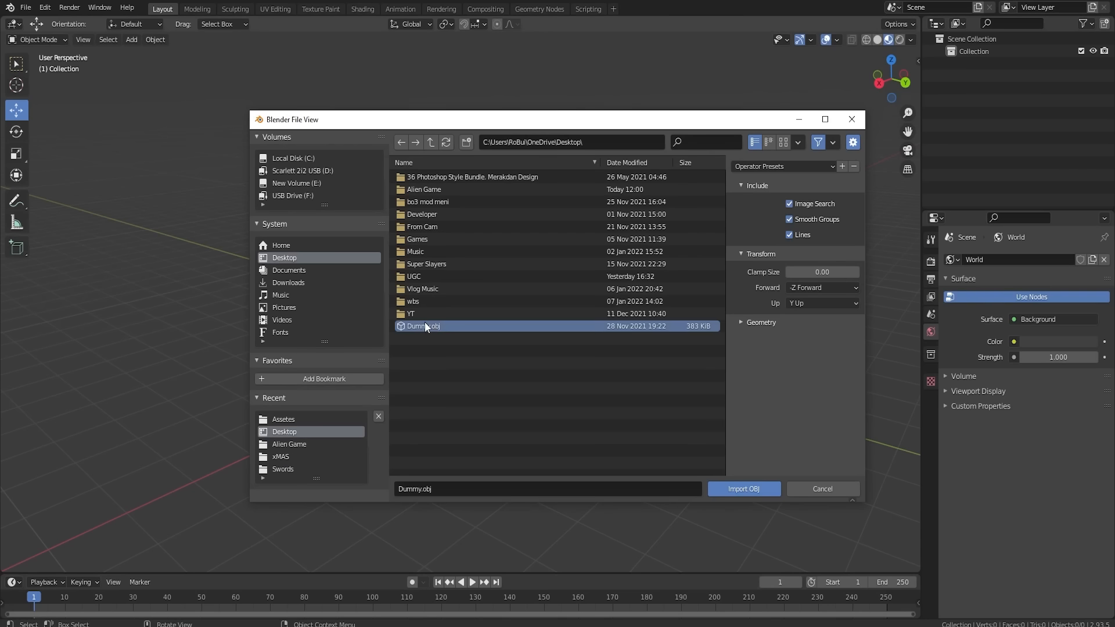
left_click(747, 487)
Move the imported dummy up along the Z axis until its feet stand on the grid floor at the origin.
middle_click_drag(748, 487, 473, 336)
scroll(543, 343, "up", 3)
key("g")
key("z")
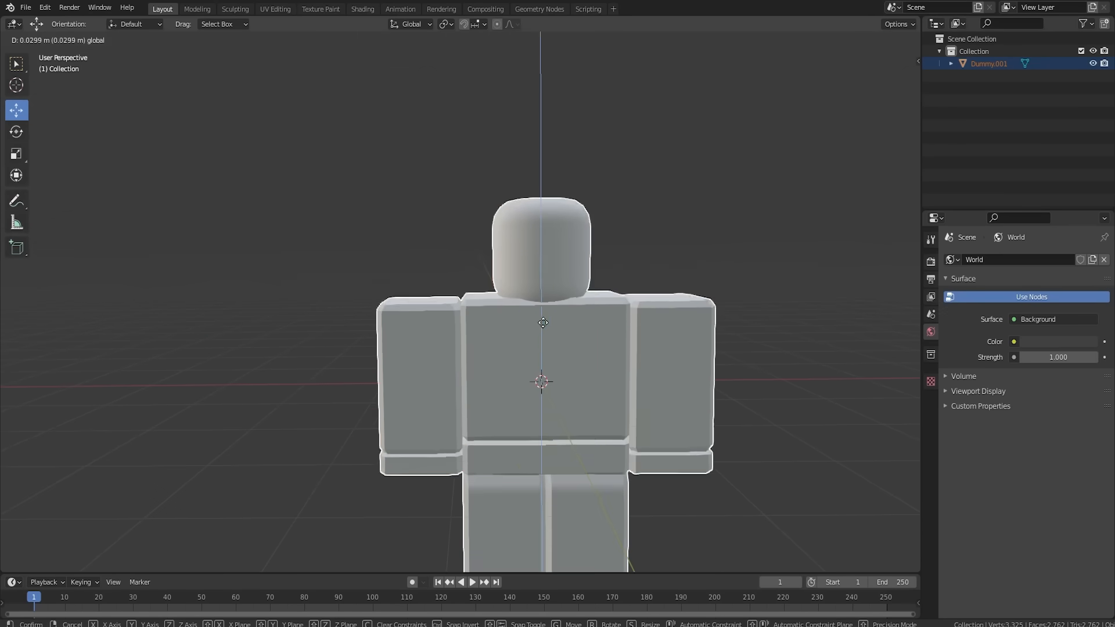
left_click(601, 77)
scroll(524, 172, "down", 4)
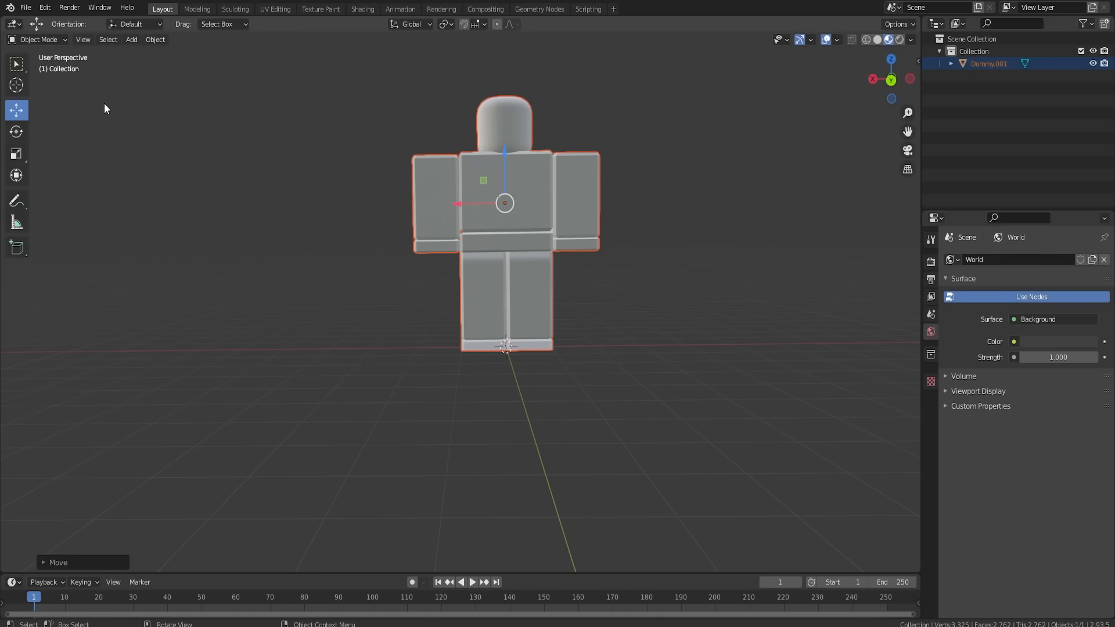
Set the viewport shading to Material Preview to show the dummy's materials.
left_click(15, 111)
key("z")
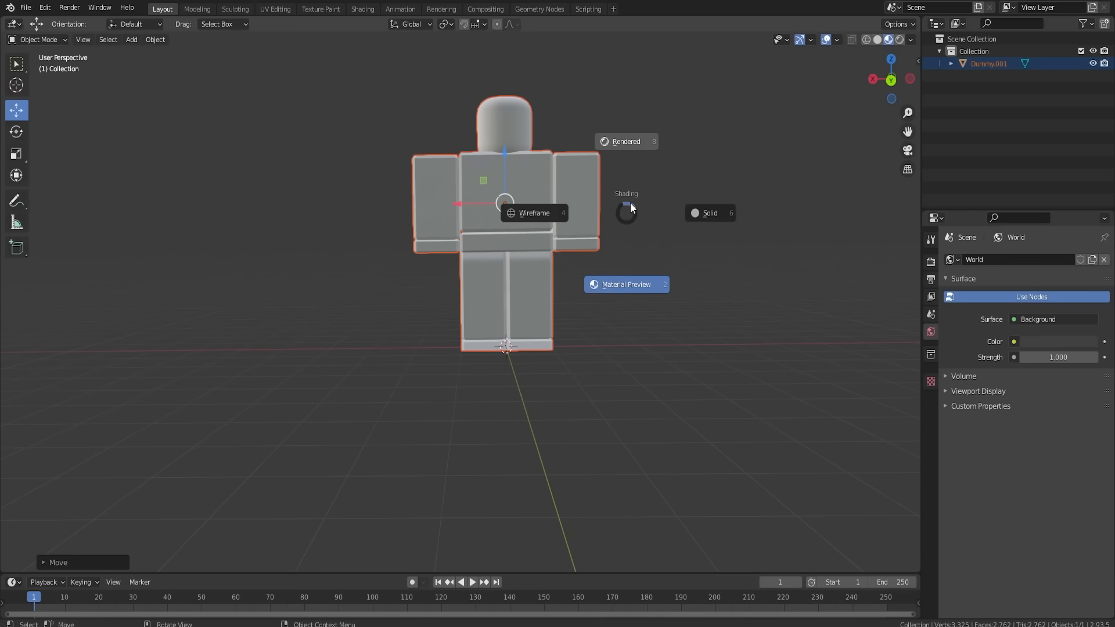
left_click(634, 289)
left_click(634, 289)
mouse_move(634, 288)
middle_mouse_down()
mouse_move(603, 225)
mouse_move(463, 232)
middle_mouse_up()
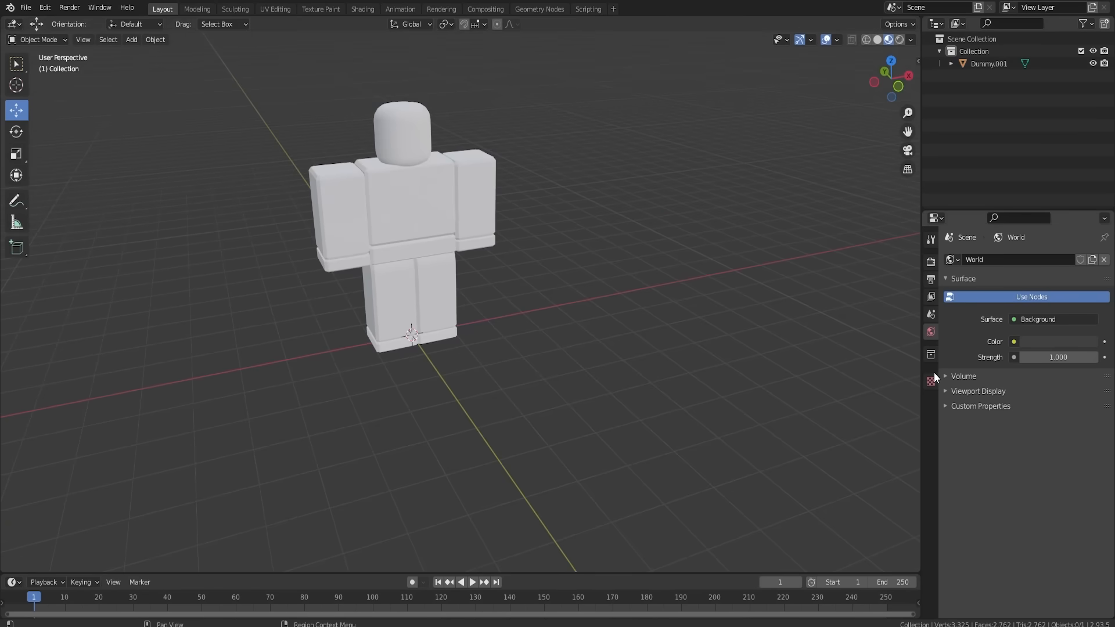
Assign the existing Dummy1Mtl material to the dummy in place of its current one.
left_click(471, 232)
left_click(930, 481)
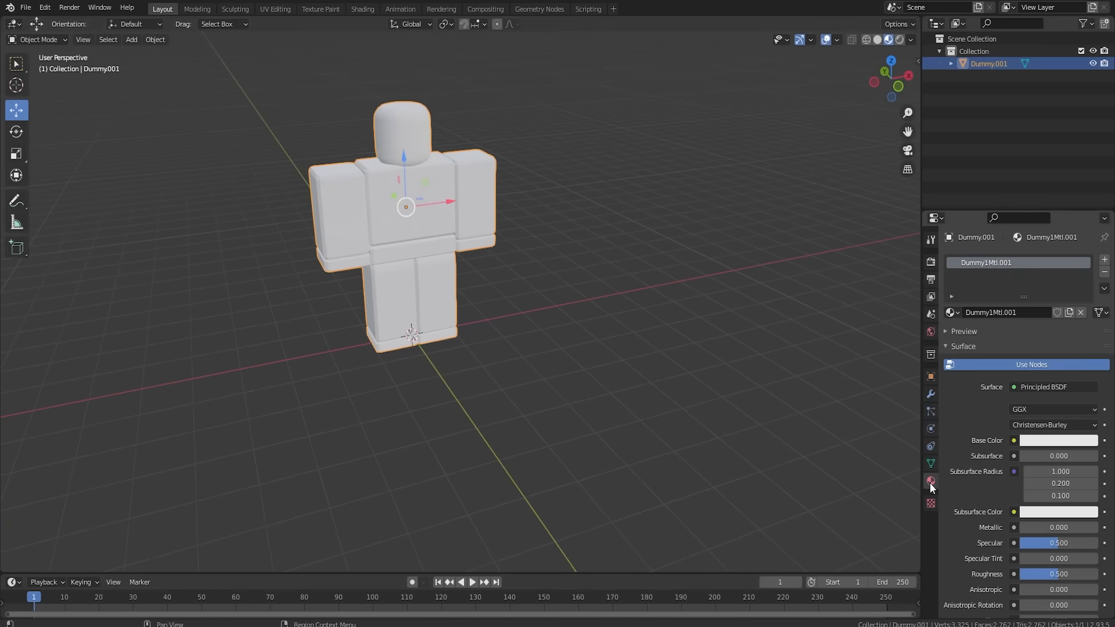
left_click(957, 312)
left_click(977, 329)
middle_click_drag(458, 233, 695, 233)
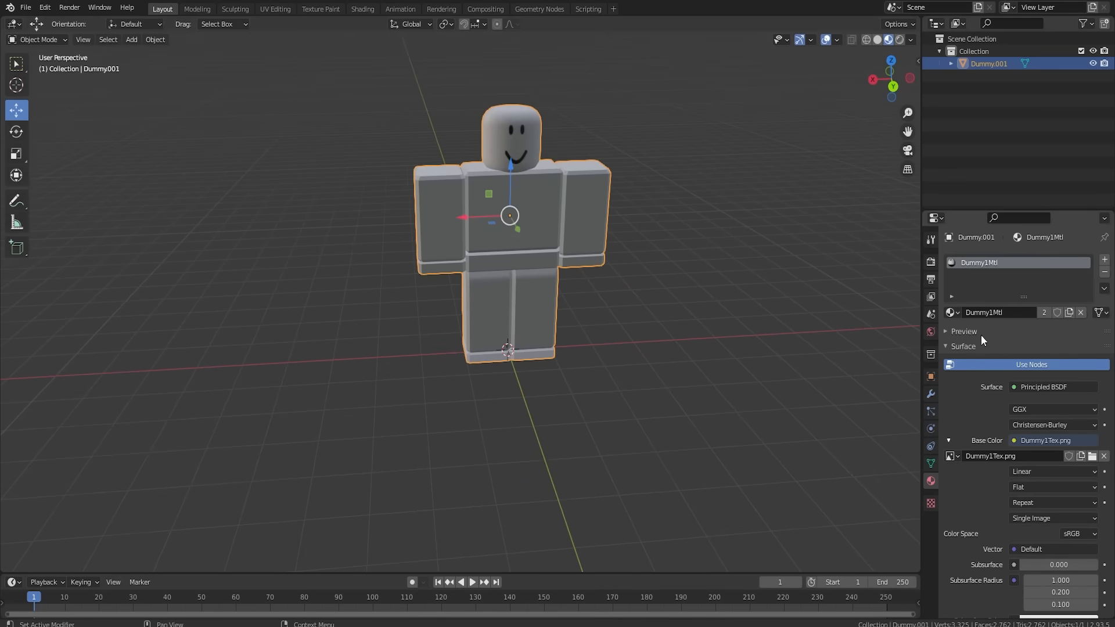
left_click(954, 313)
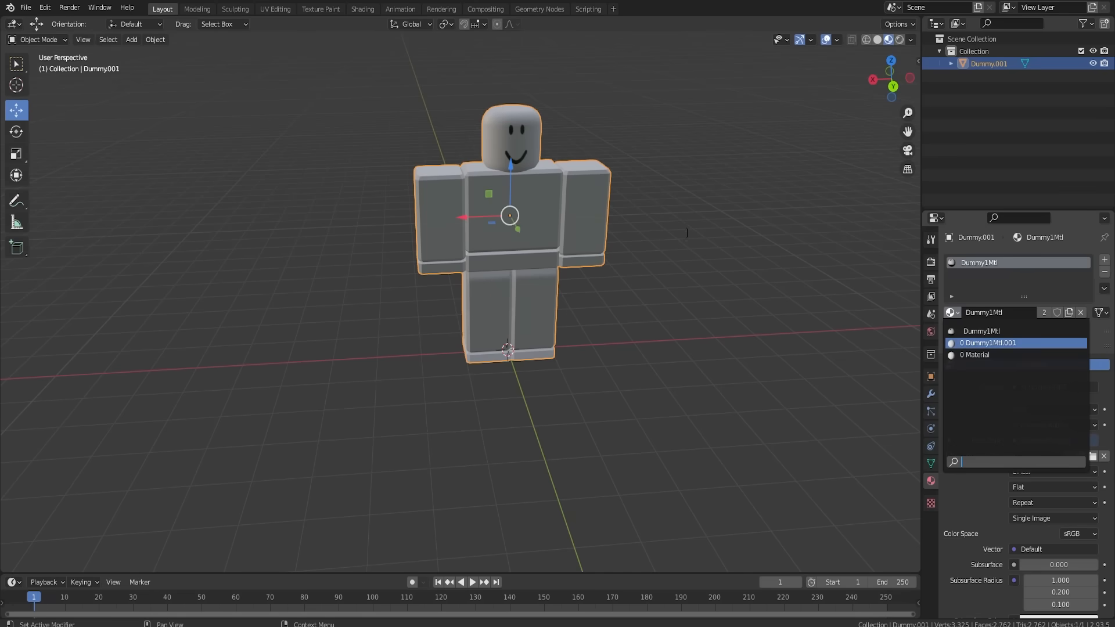
middle_click_drag(605, 236, 608, 178)
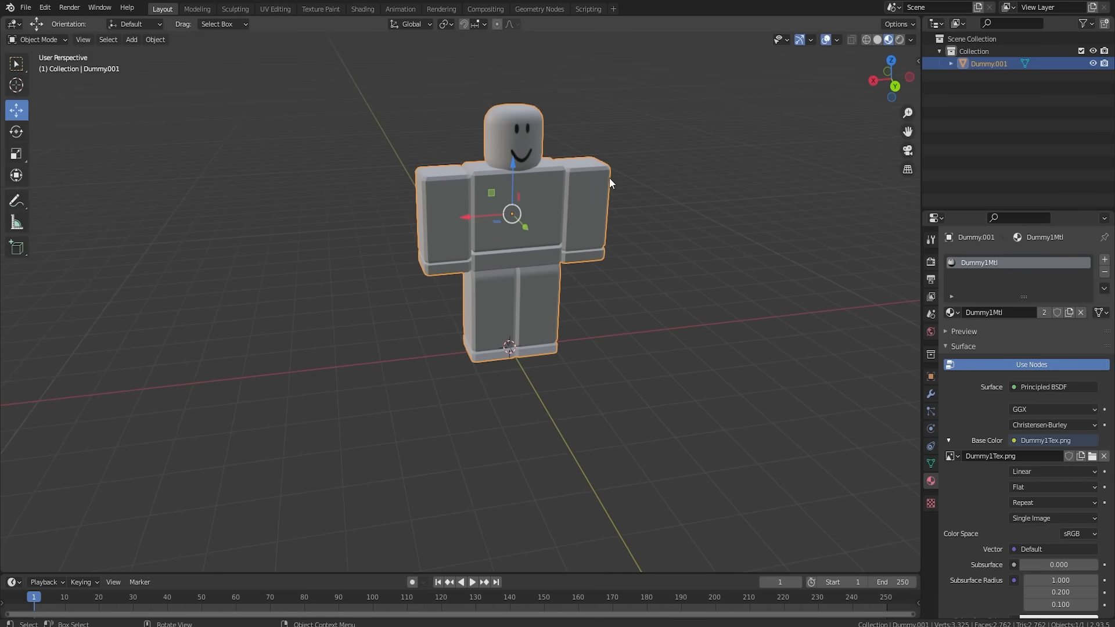
middle_click_drag(618, 233, 566, 278, "shift")
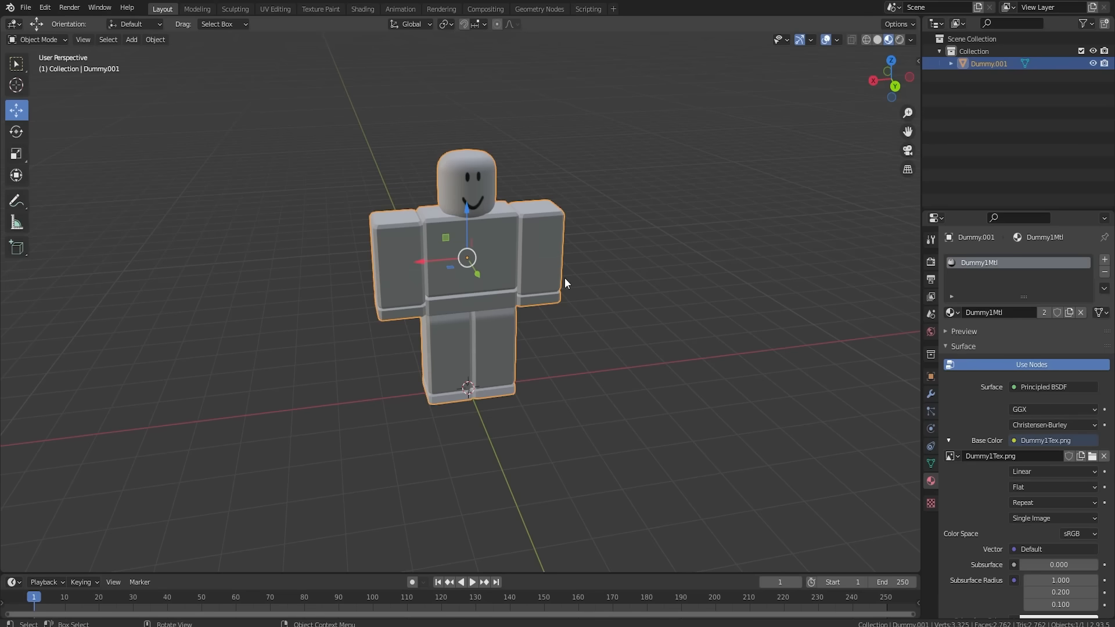
middle_click_drag(527, 286, 545, 366)
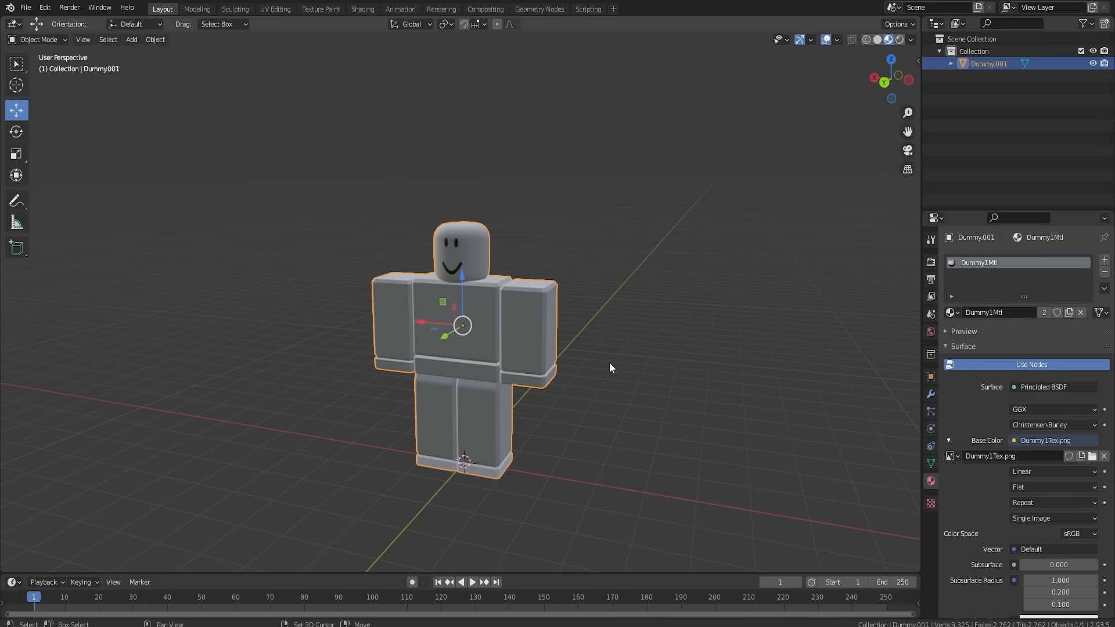
middle_click_drag(609, 363, 637, 277)
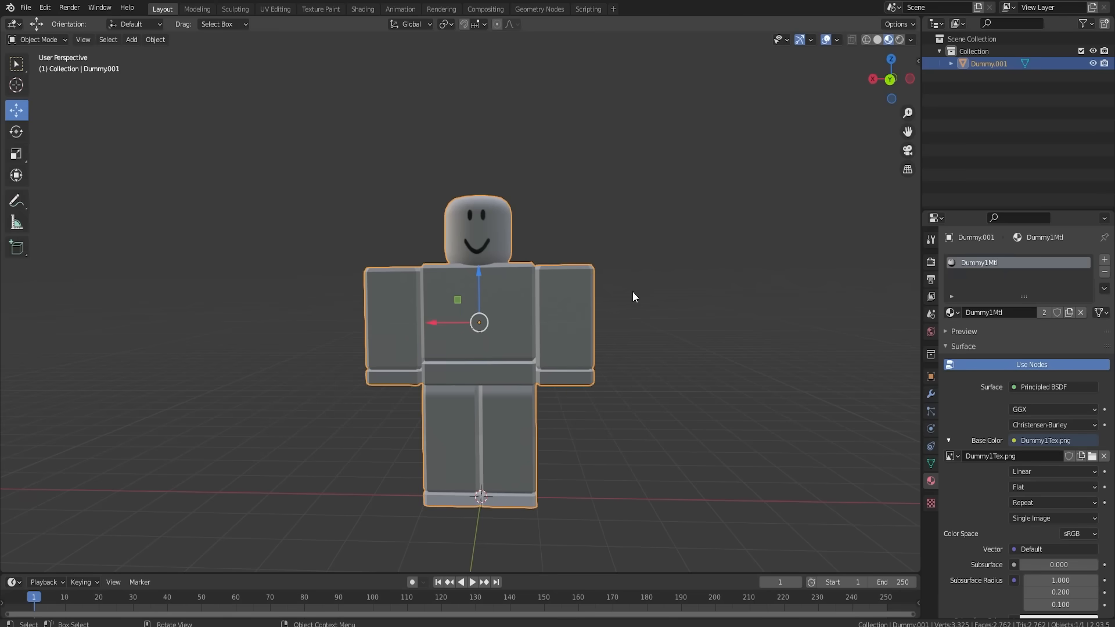
Add a mesh circle at the origin and set its vertices to 12.
key("shift+a")
mouse_move(629, 301)
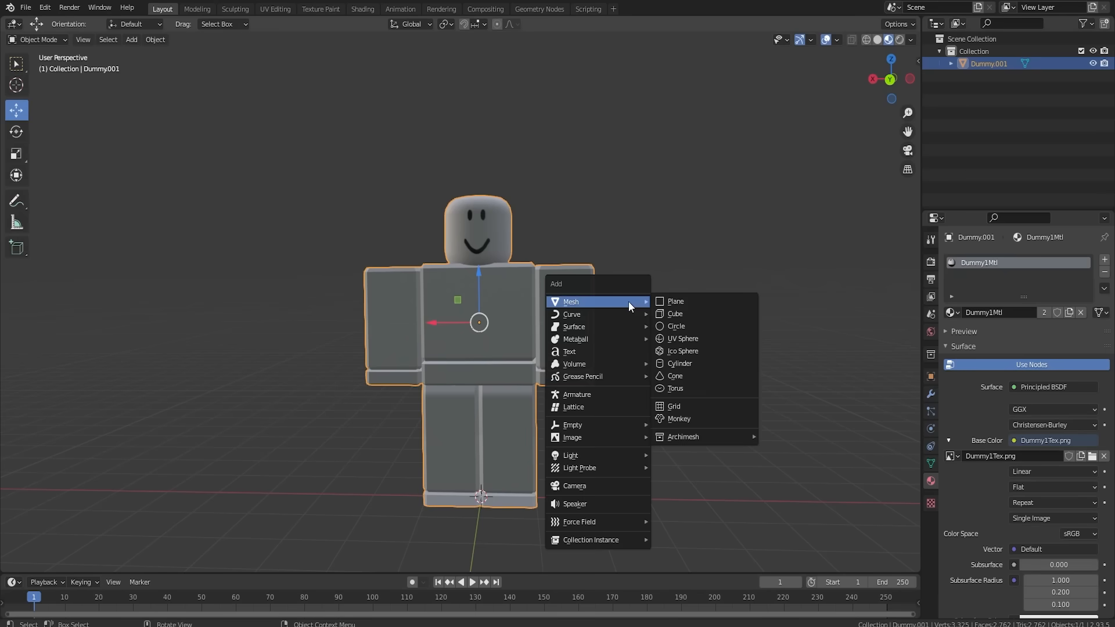
left_click(675, 326)
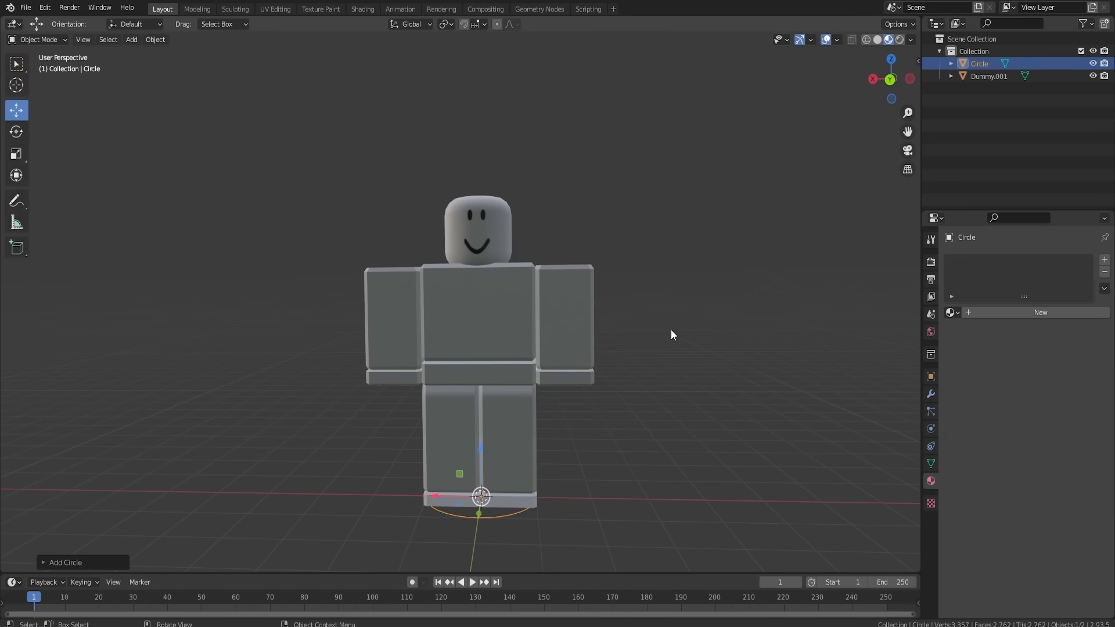
left_click(53, 562)
left_click(166, 426)
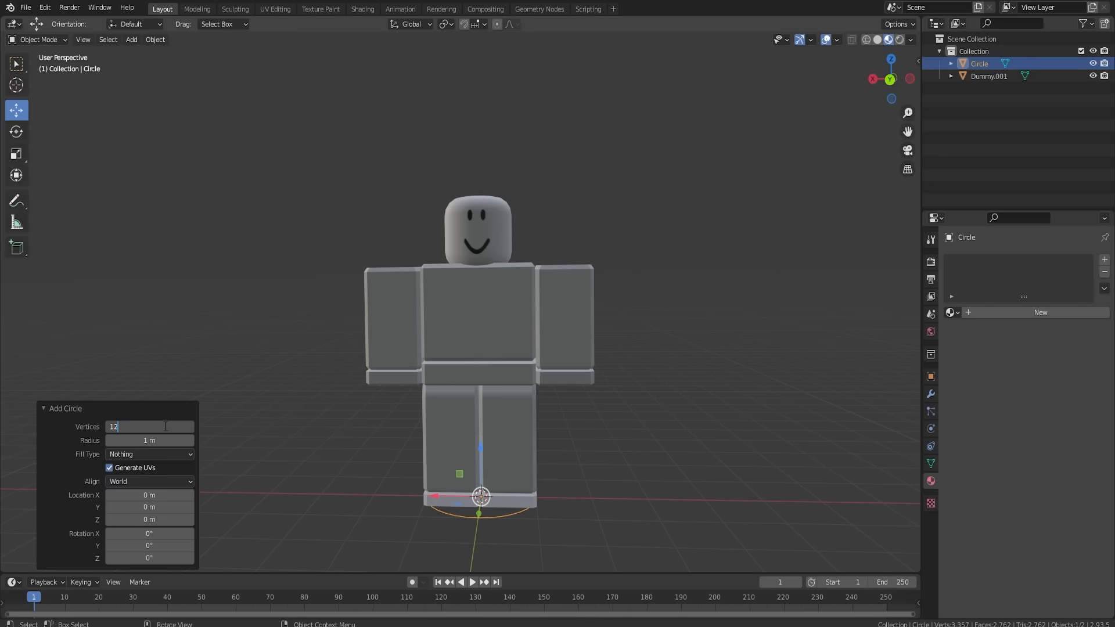
key("Return")
left_click(41, 408)
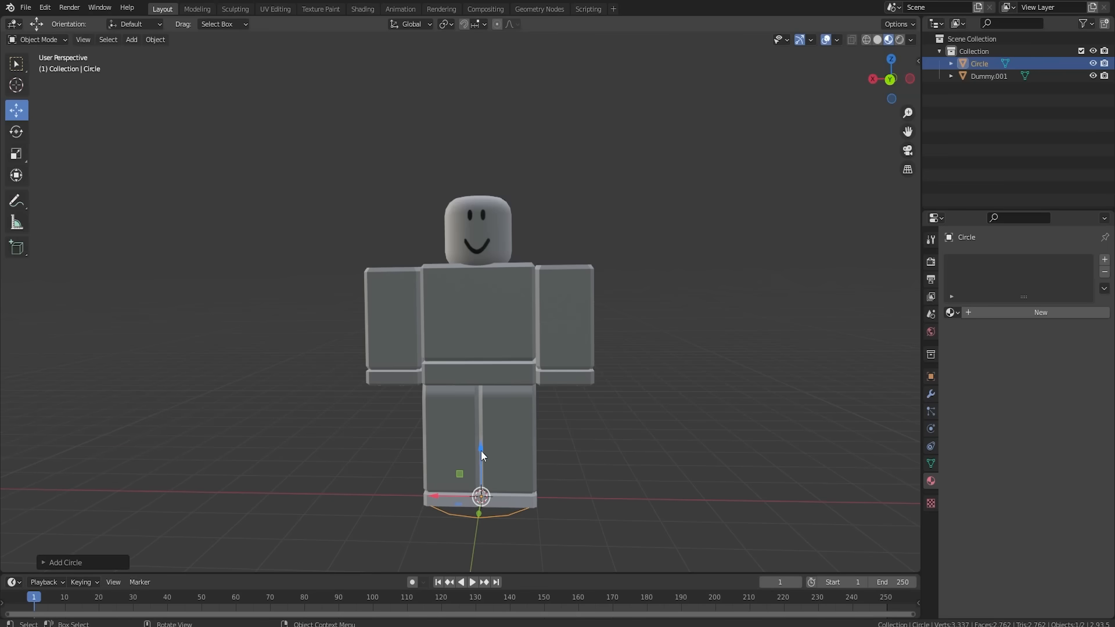
Move the circle up along Z to the top of the dummy's head and enlarge it to hat-brim width.
left_click_drag(481, 449, 517, 160)
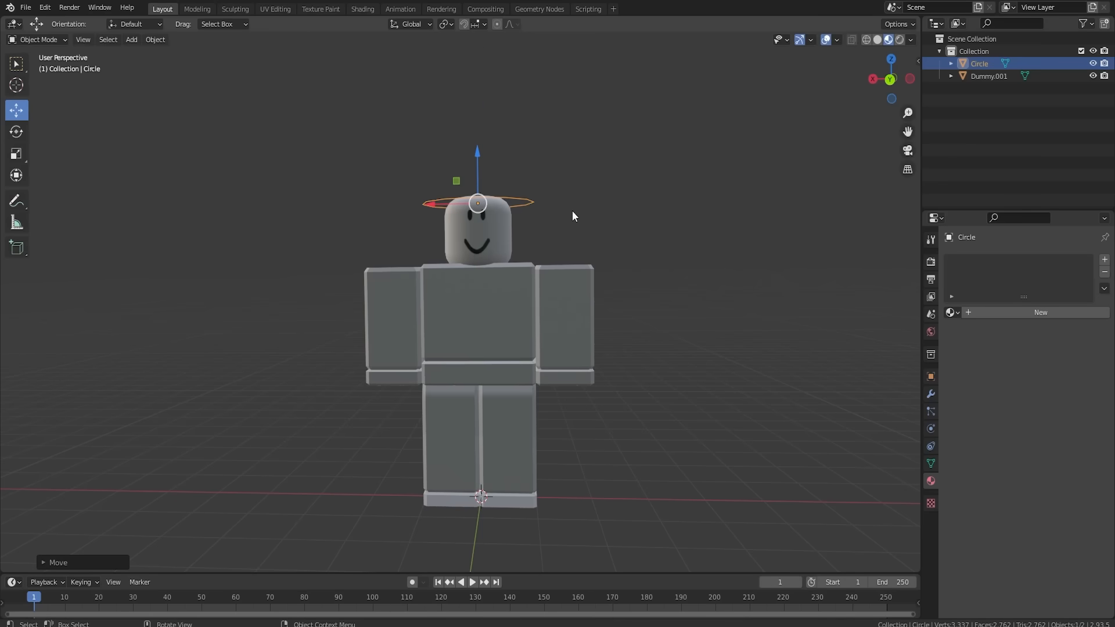
key("s")
left_click(644, 219)
middle_click_drag(647, 220, 634, 265)
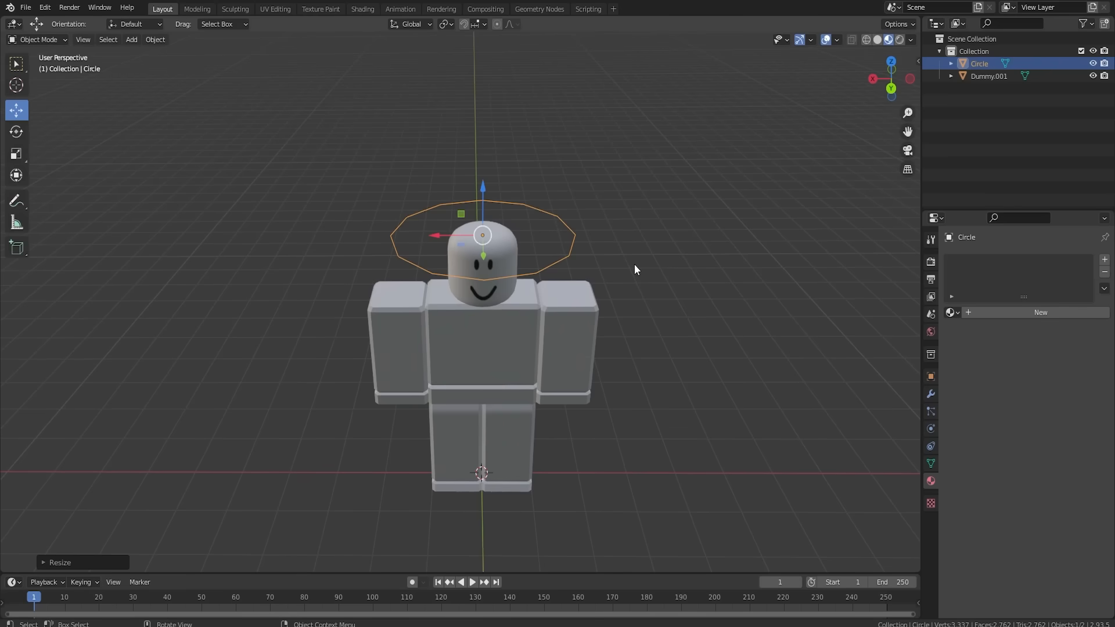
key("s")
key("Escape")
In Edit Mode, extrude the circle's edges and scale them inward to about head width to form a flat hat brim.
key("Tab")
scroll(567, 259, "up", 2)
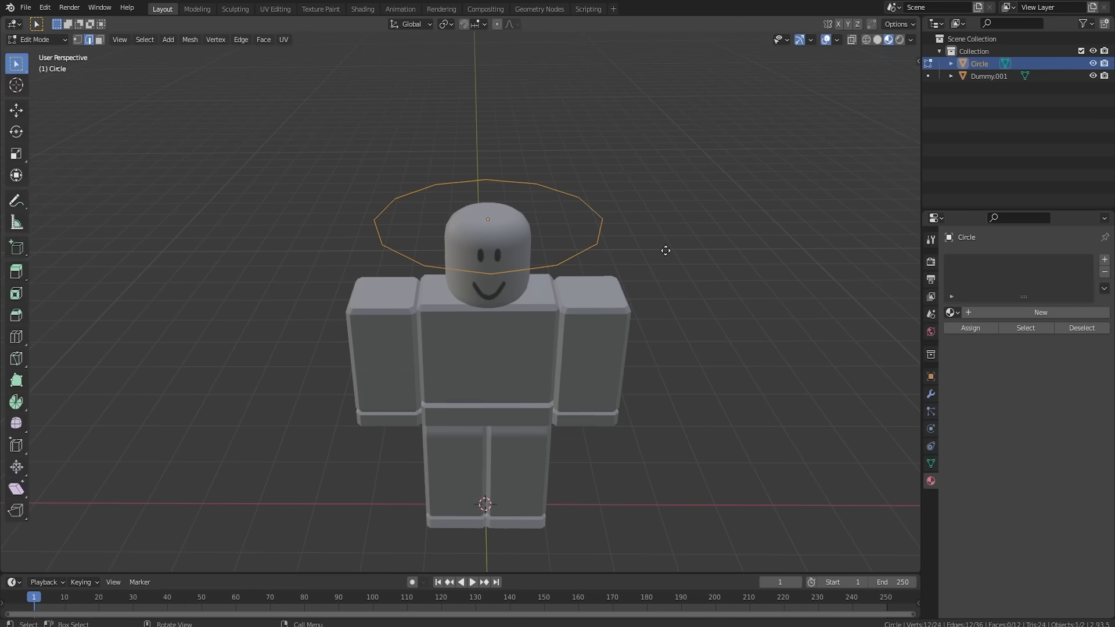
key("e")
key("s")
left_click(549, 229)
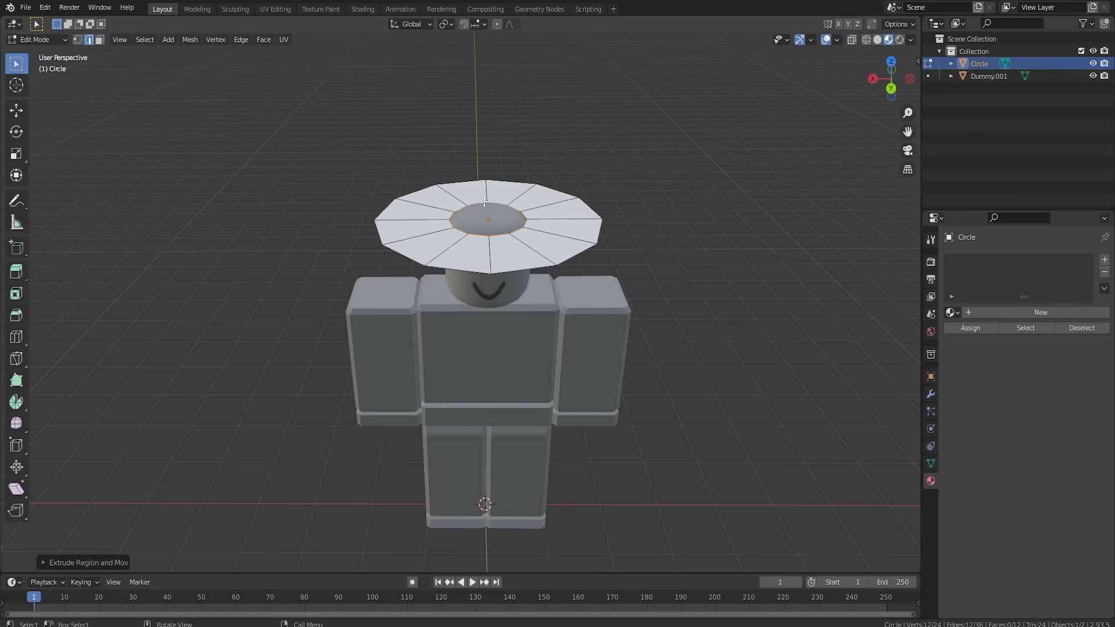
Raise the brim's inner edge loop slightly along Z and widen it to fit around the head.
left_click(17, 111)
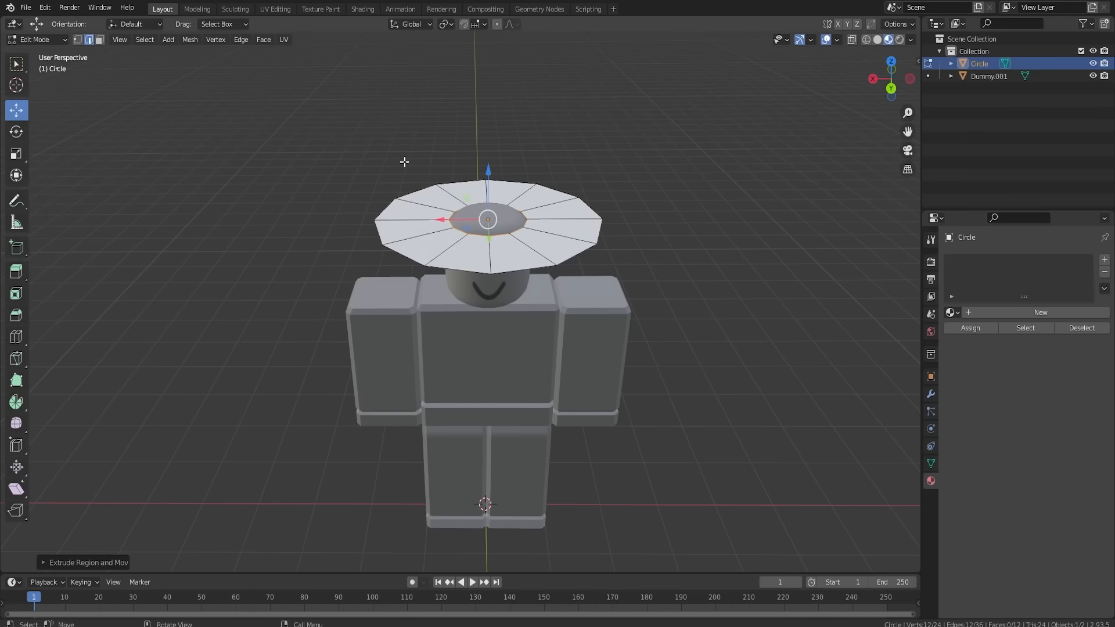
left_click_drag(489, 175, 488, 168)
middle_click_drag(488, 167, 698, 235)
key("s")
left_click(574, 208)
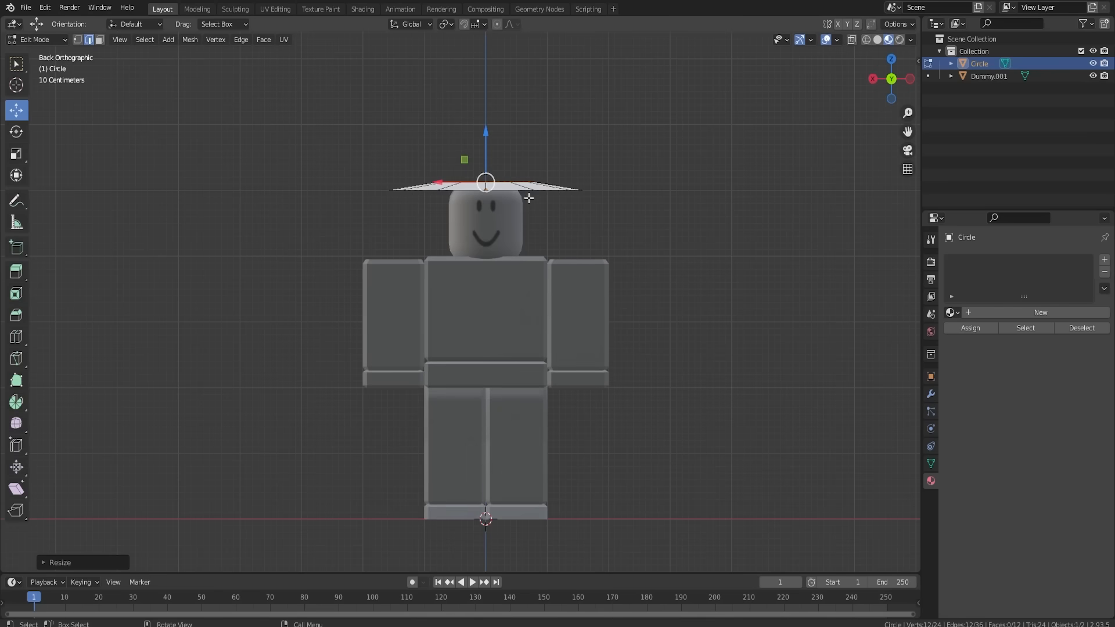
Extrude the brim's inner edge loop upward as the hat's crown, then narrow and tilt the crown's upper loop.
key("e")
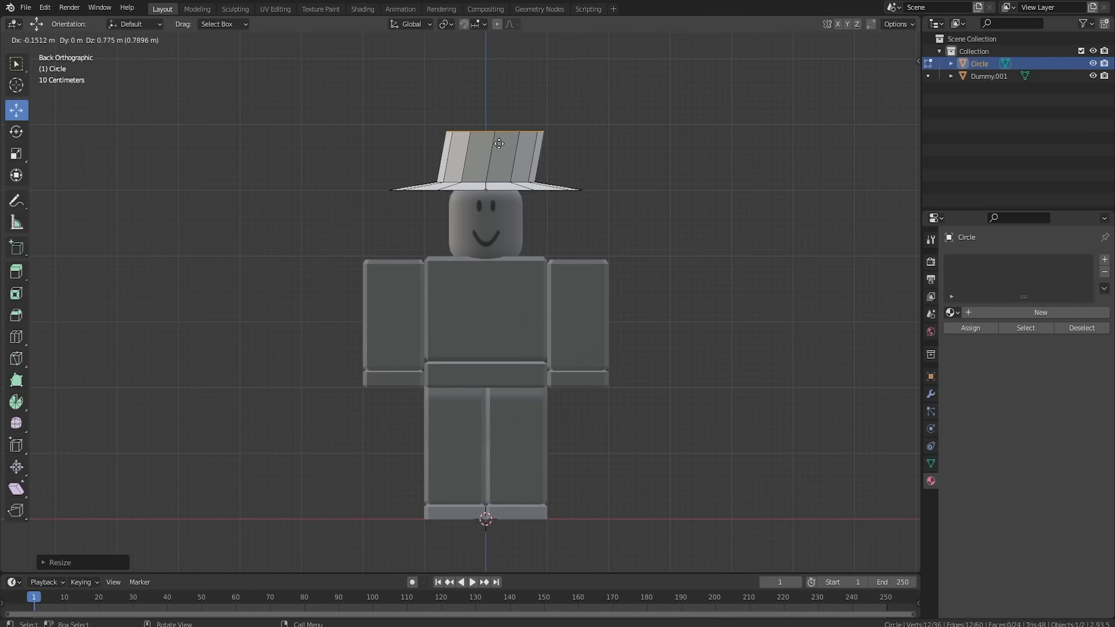
left_click(496, 133)
key("s")
left_click(611, 159)
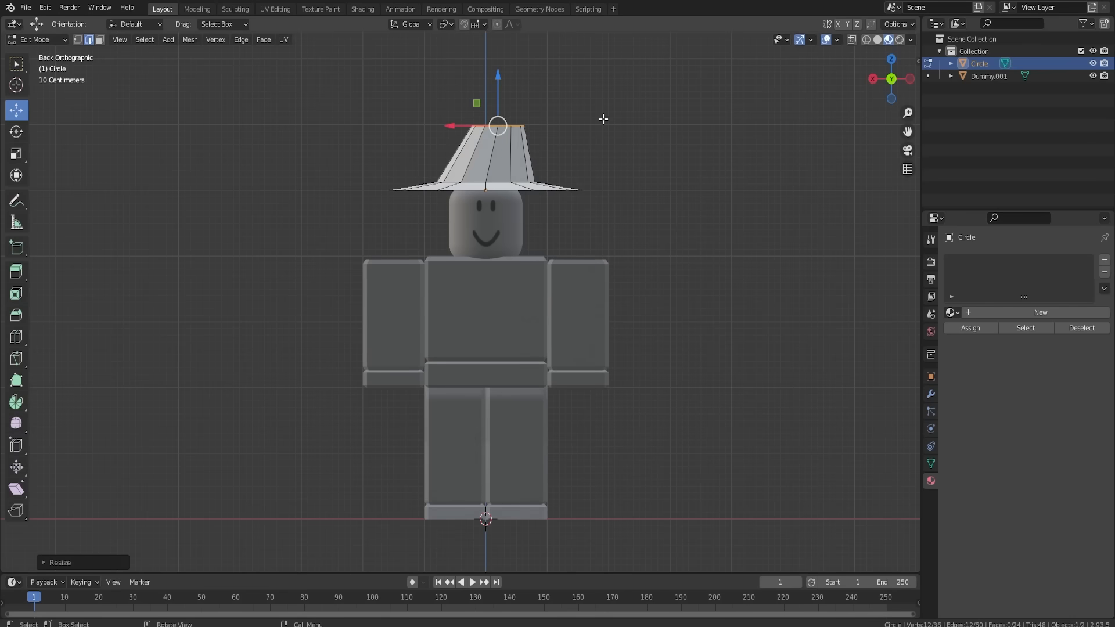
key("r")
left_click(649, 139)
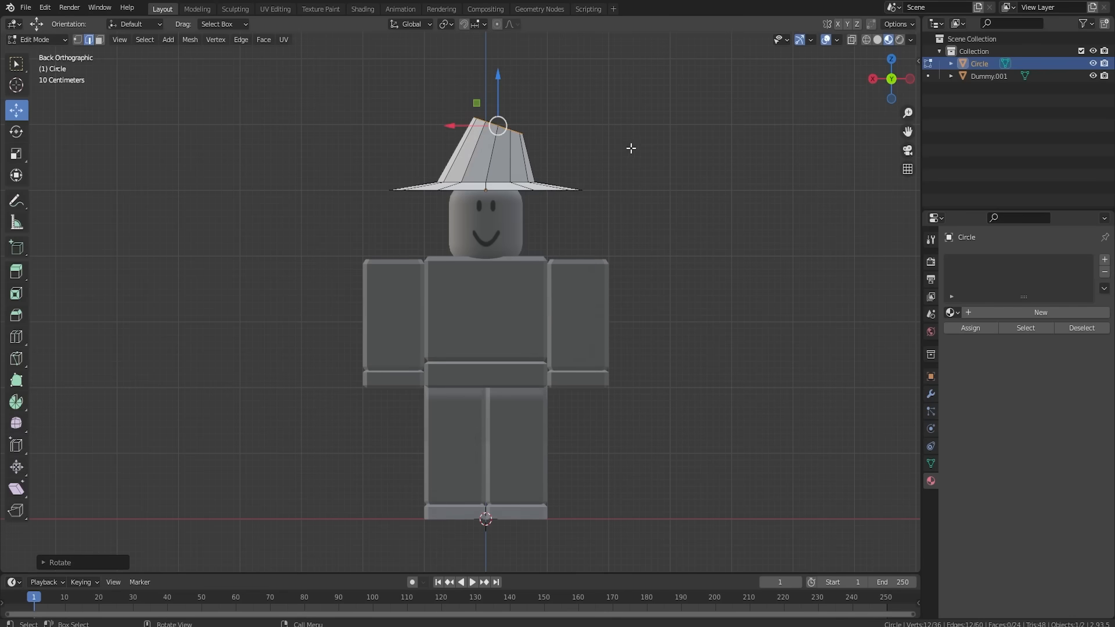
Extrude a second crown section up and to the side, shrinking and rotating its end loop to bend the hat.
key("e")
left_click(677, 101)
key("s")
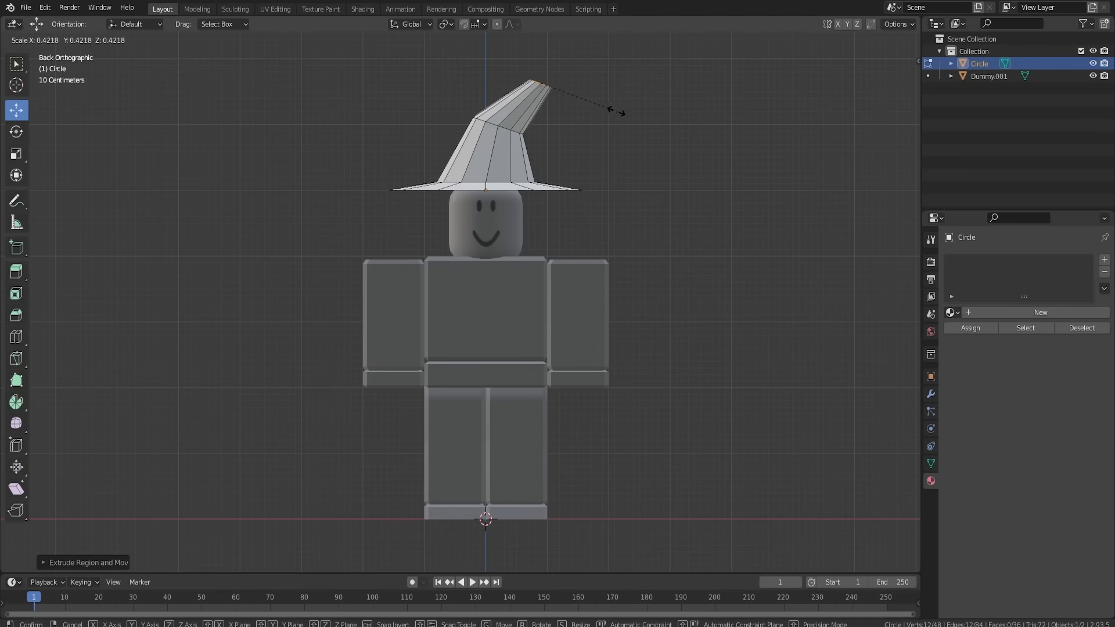
left_click(593, 104)
key("r")
left_click(587, 123)
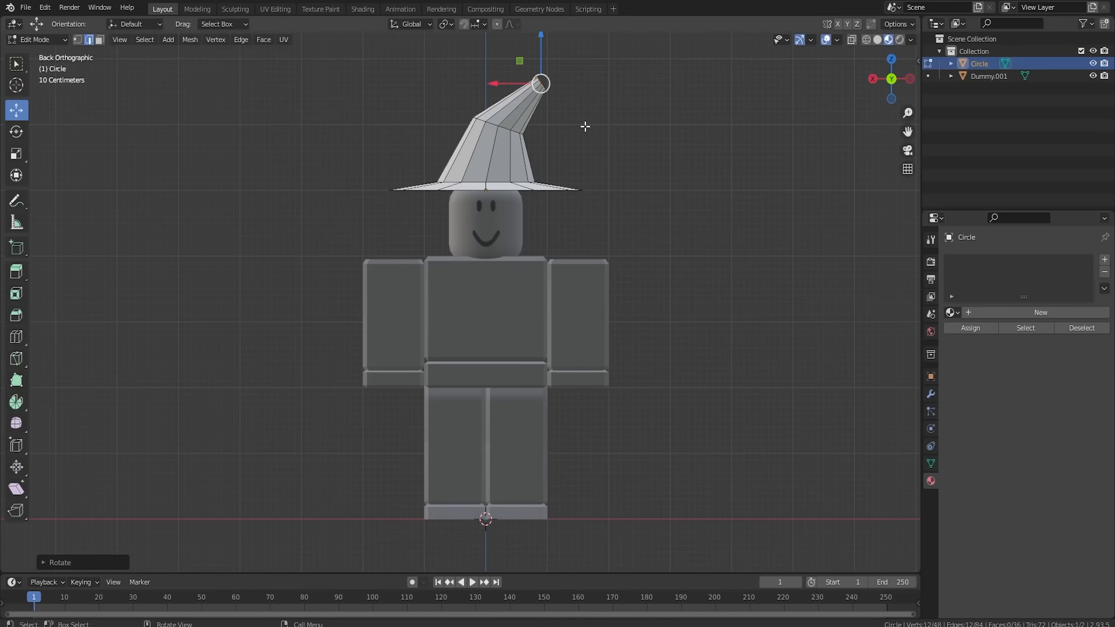
Extrude the hat's final section, shrink its end to a point and pull the tip slightly down and inward.
key("e")
left_click(621, 90)
key("s")
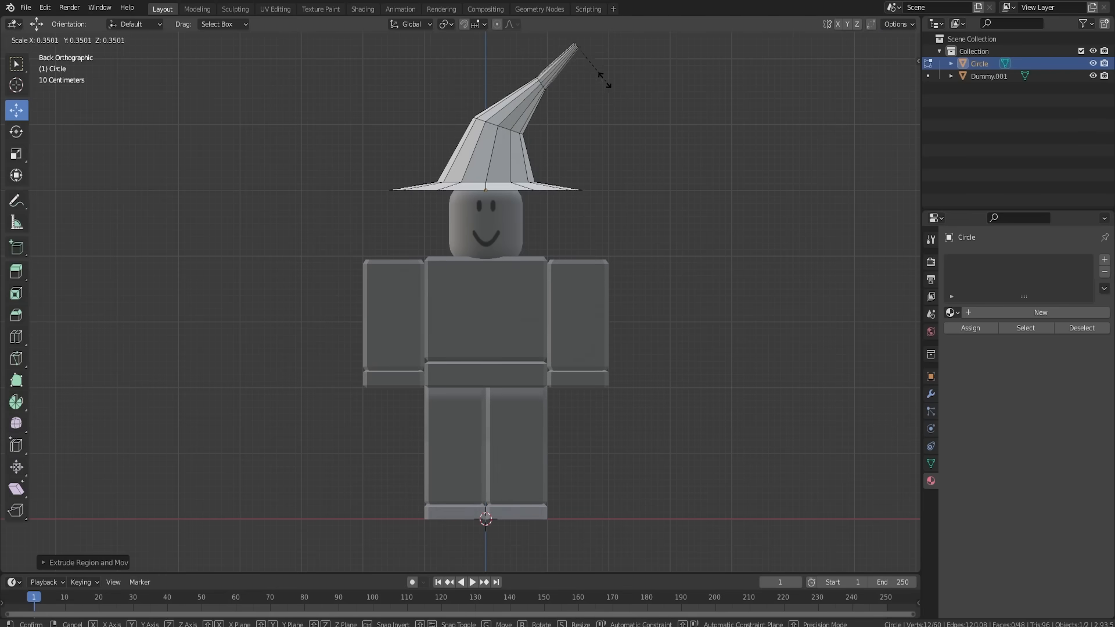
left_click(590, 72)
middle_click_drag(587, 65, 565, 152)
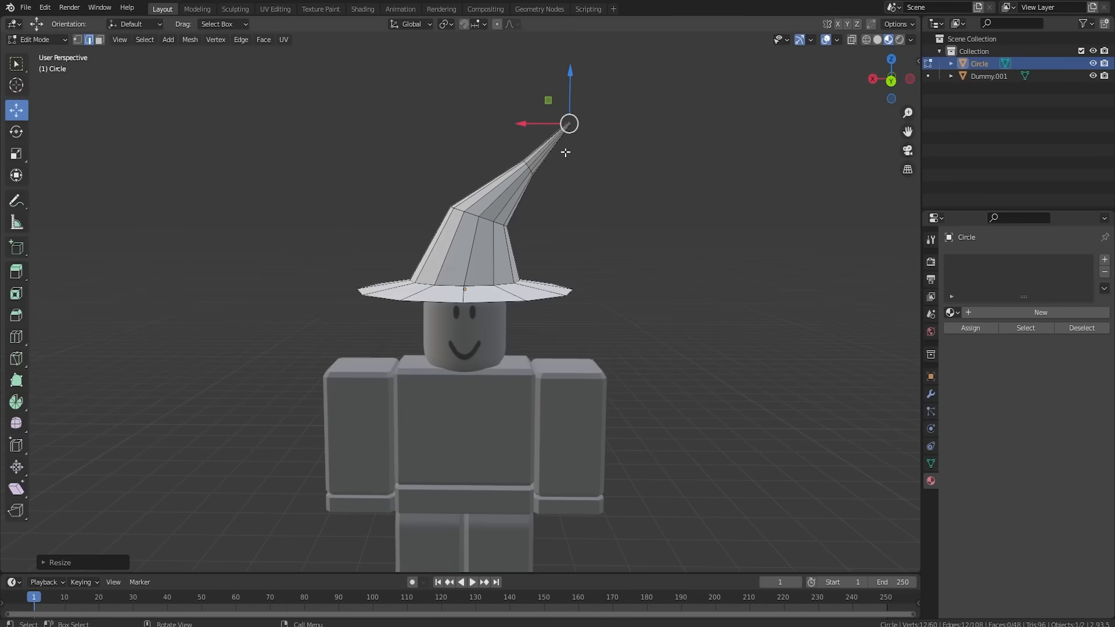
left_click_drag(573, 94, 569, 120)
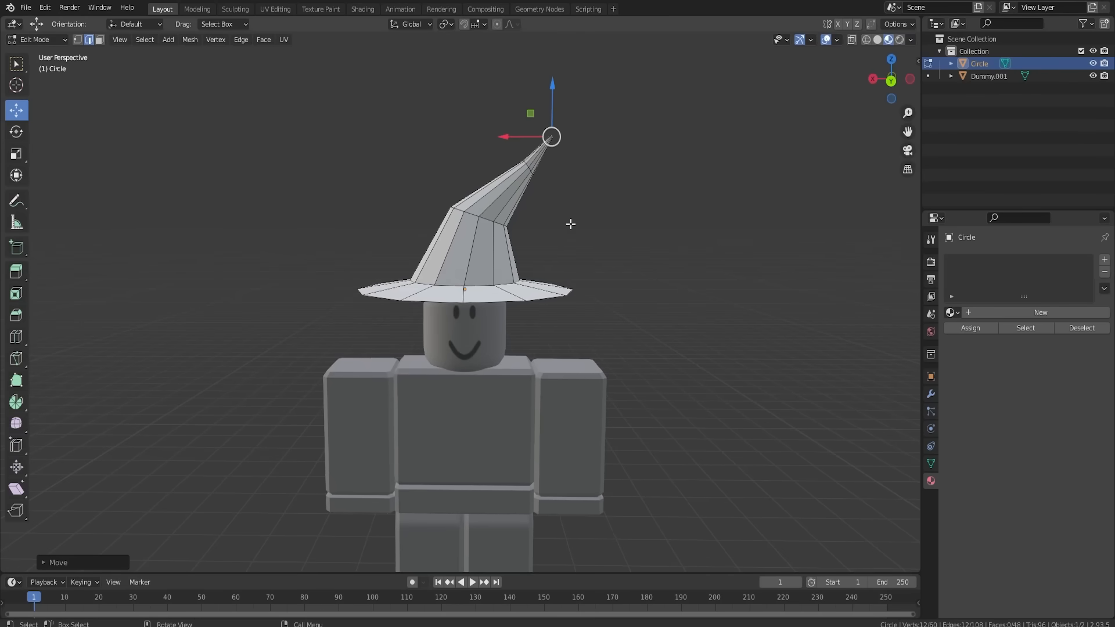
Bevel the edge loop where the hat's crown meets the brim and return to Object Mode.
middle_click_drag(569, 224, 548, 260)
key("Tab")
key("Tab")
key("Tab")
key("Tab")
left_click(492, 297, "alt")
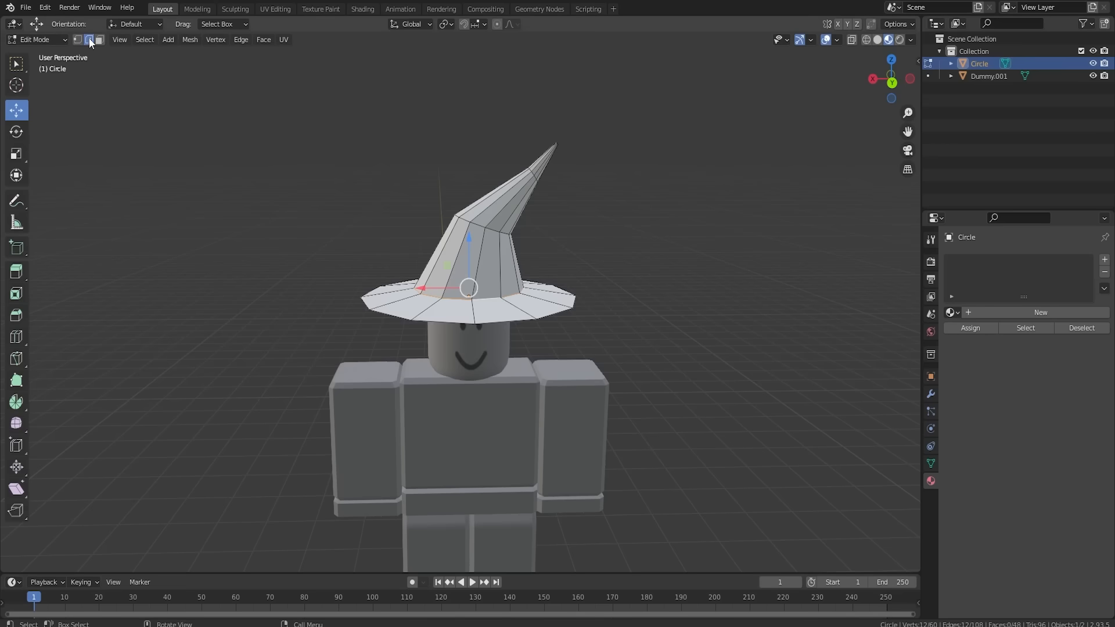
scroll(420, 229, "up", 3)
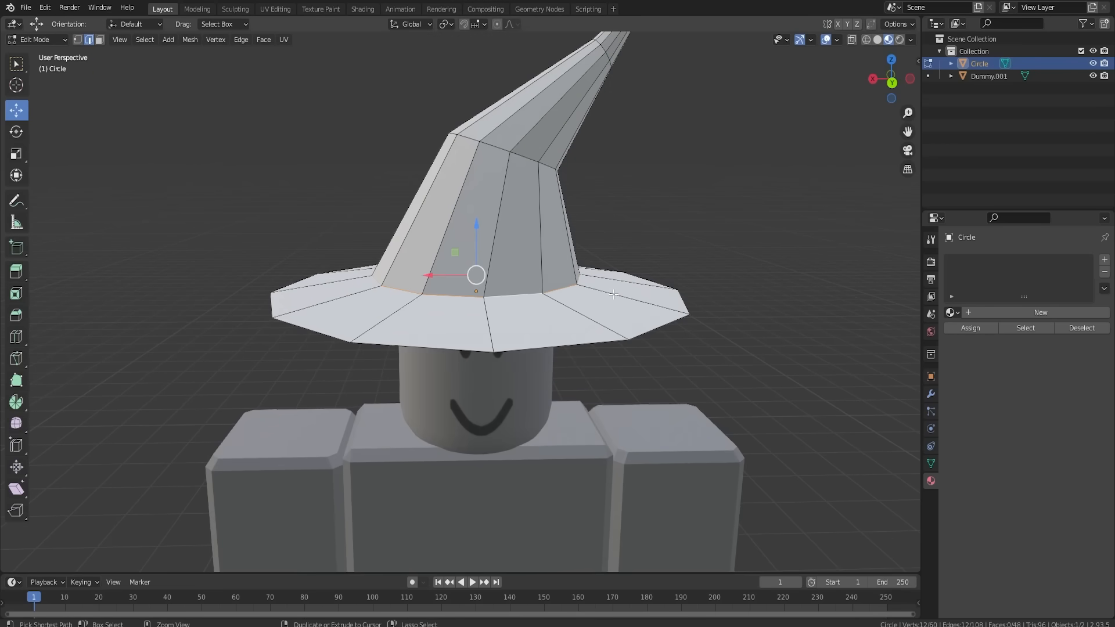
key("ctrl+b")
left_click(654, 307)
key("Tab")
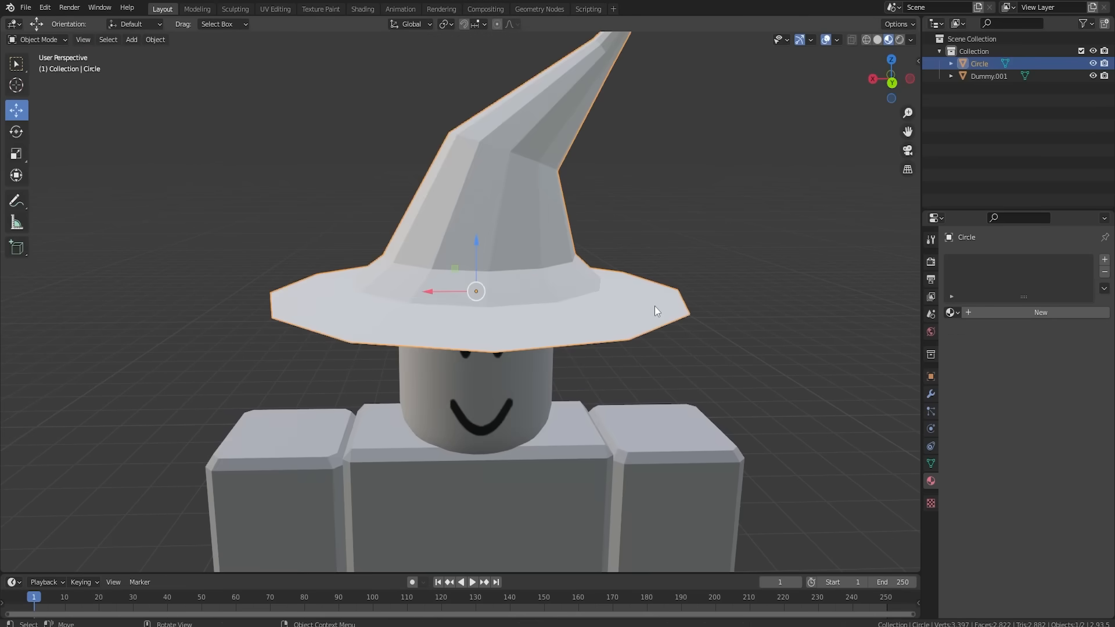
Apply Shade Smooth to the hat.
mouse_move(654, 305)
middle_mouse_down()
mouse_move(568, 296)
mouse_move(656, 309)
middle_mouse_up()
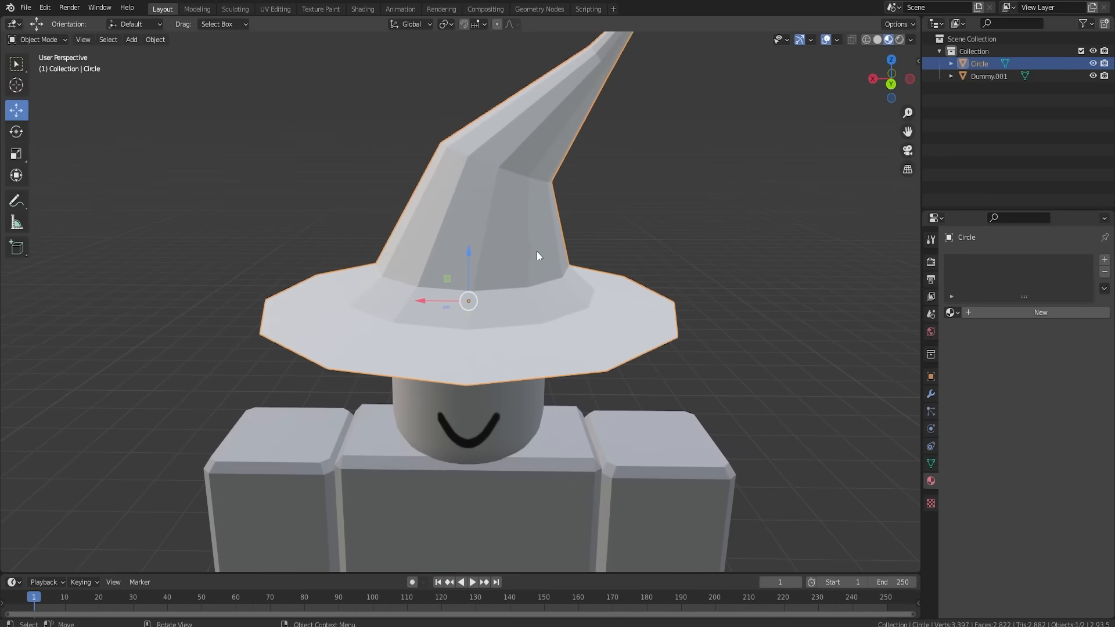
right_click(492, 182)
left_click(493, 181)
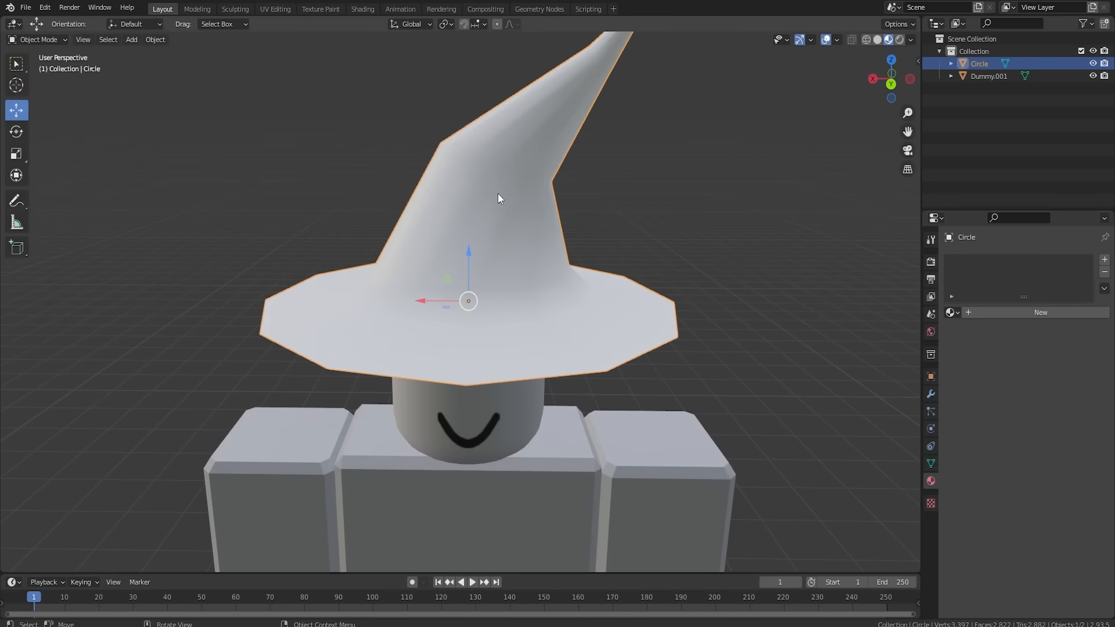
middle_click_drag(498, 198, 542, 245)
Enable Auto Smooth in the normals settings of the hat's mesh.
left_click(931, 462)
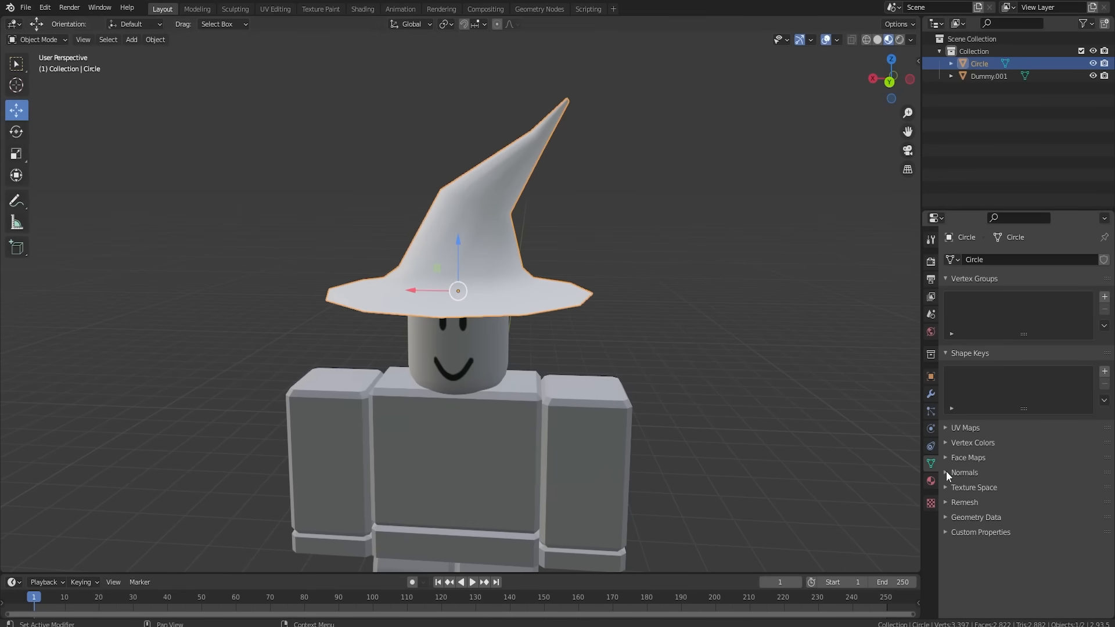
left_click(946, 472)
left_click(1011, 490)
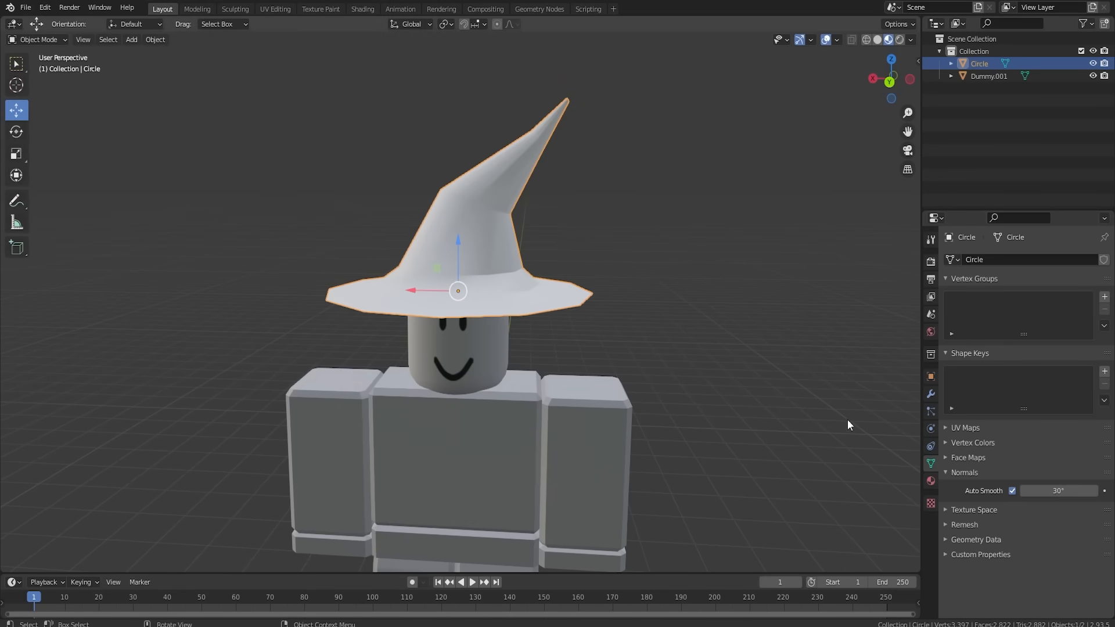
middle_click_drag(675, 295, 667, 295)
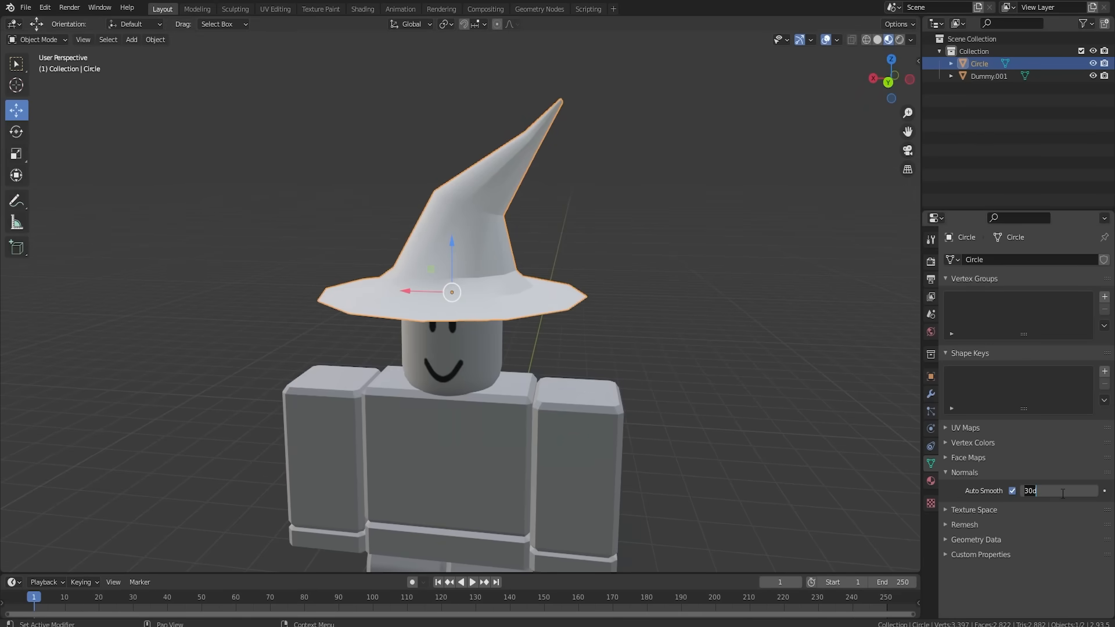
Set the hat's Auto Smooth angle to 35°.
key("BackSpace")
key("BackSpace")
type("5")
key("Return")
mouse_move(834, 328)
middle_mouse_down()
mouse_move(601, 302)
mouse_move(562, 329)
mouse_move(793, 329)
middle_mouse_up()
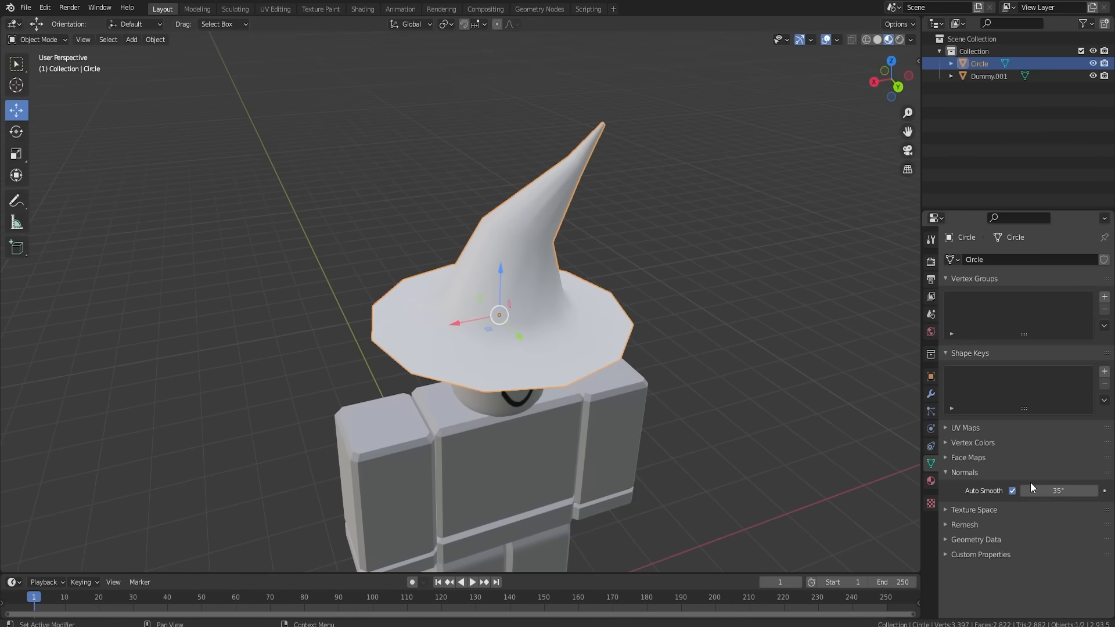
Reduce the Auto Smooth angle to 0°, disable Auto Smooth and apply Shade Flat to the hat.
left_click_drag(1062, 491, 1027, 491)
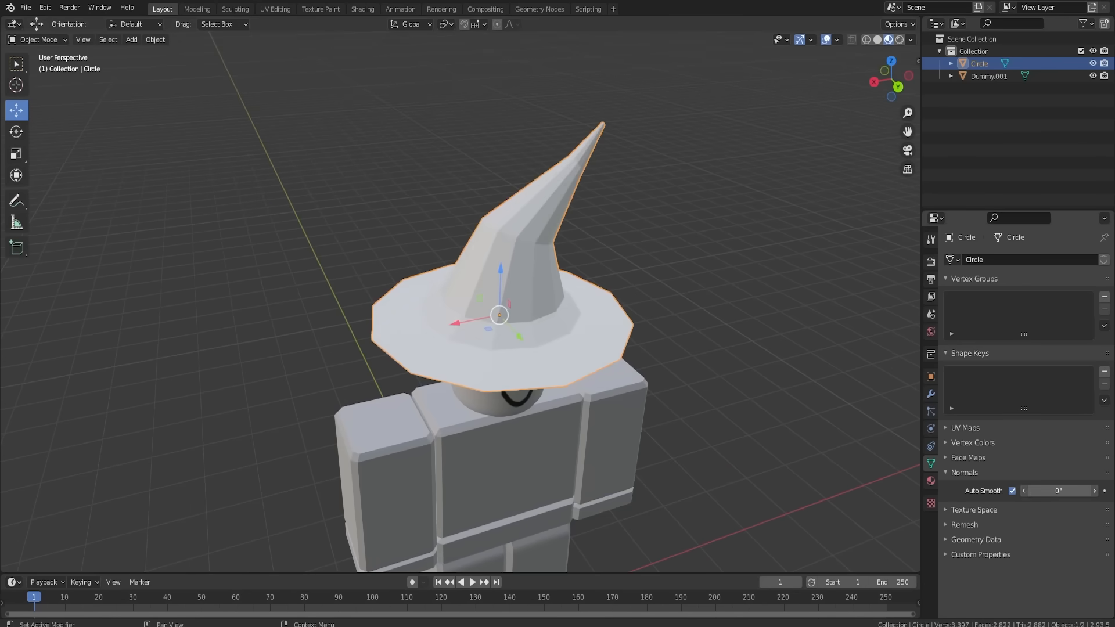
left_click(1012, 491)
right_click(545, 256)
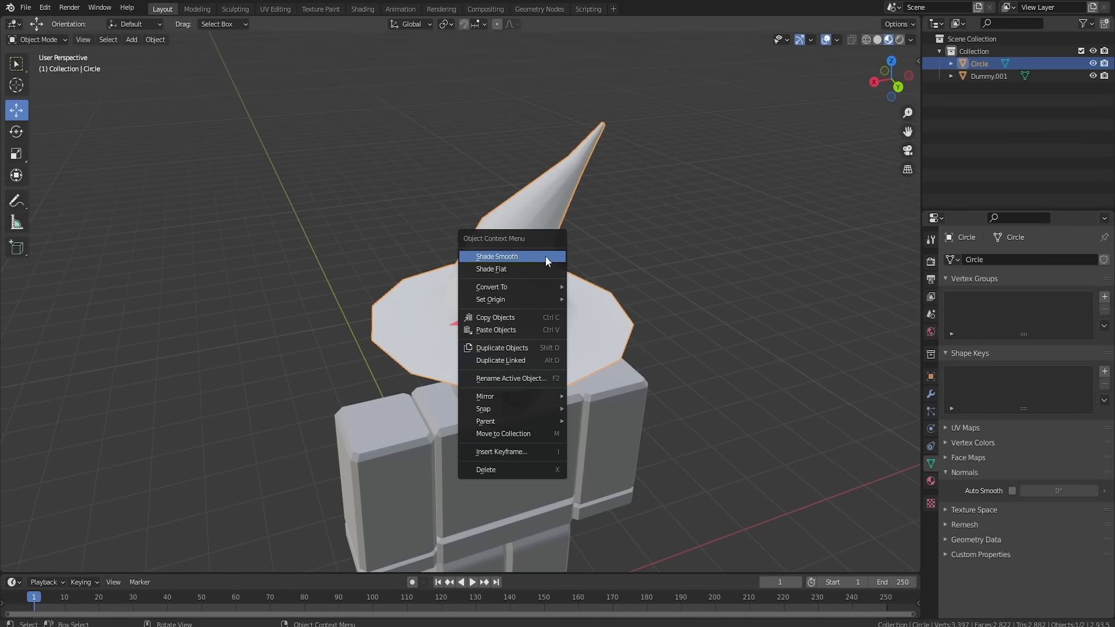
left_click(517, 269)
middle_click_drag(518, 268, 666, 291)
Lower the outer edge loop of the hat's brim slightly in Edit Mode and return to Object Mode.
key("Tab")
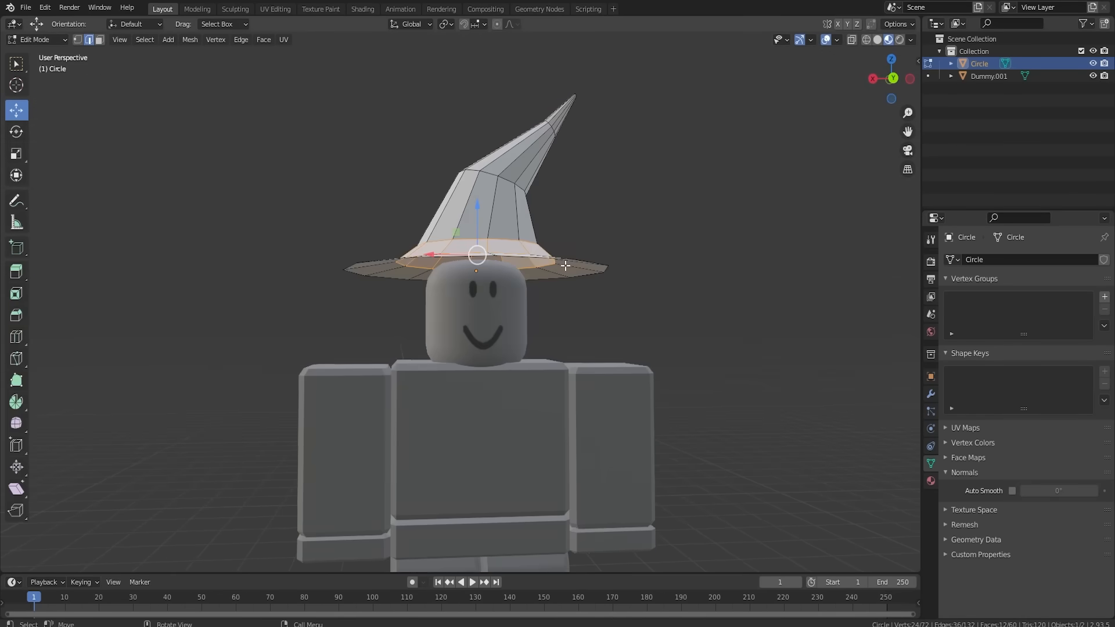
middle_click_drag(566, 265, 559, 297)
left_click(534, 338, "alt")
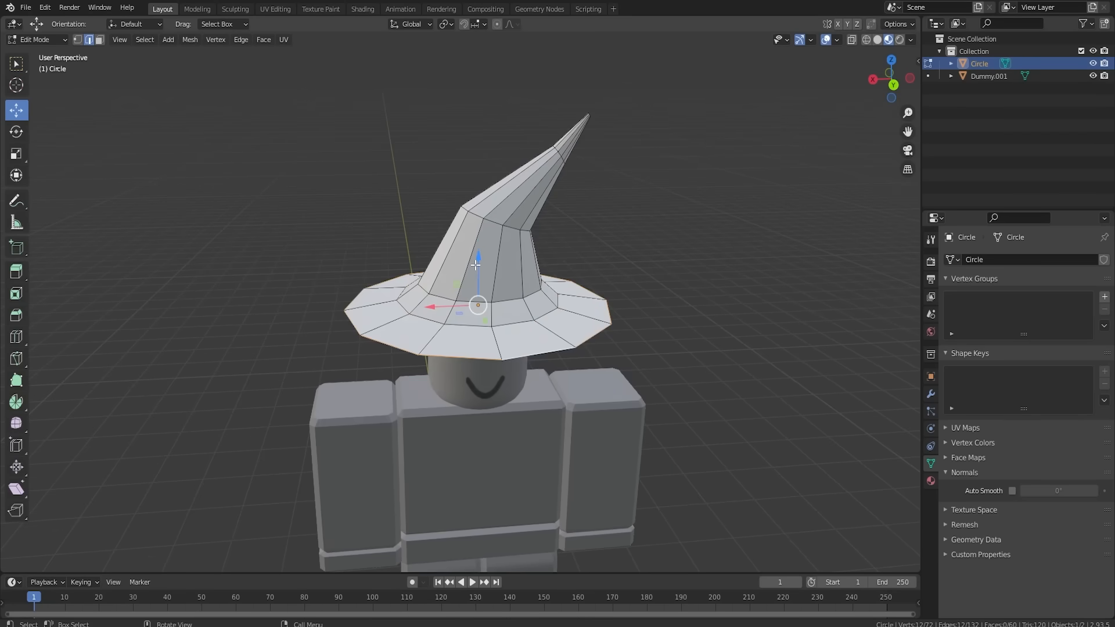
left_click_drag(475, 265, 475, 278)
middle_click_drag(604, 316, 606, 275)
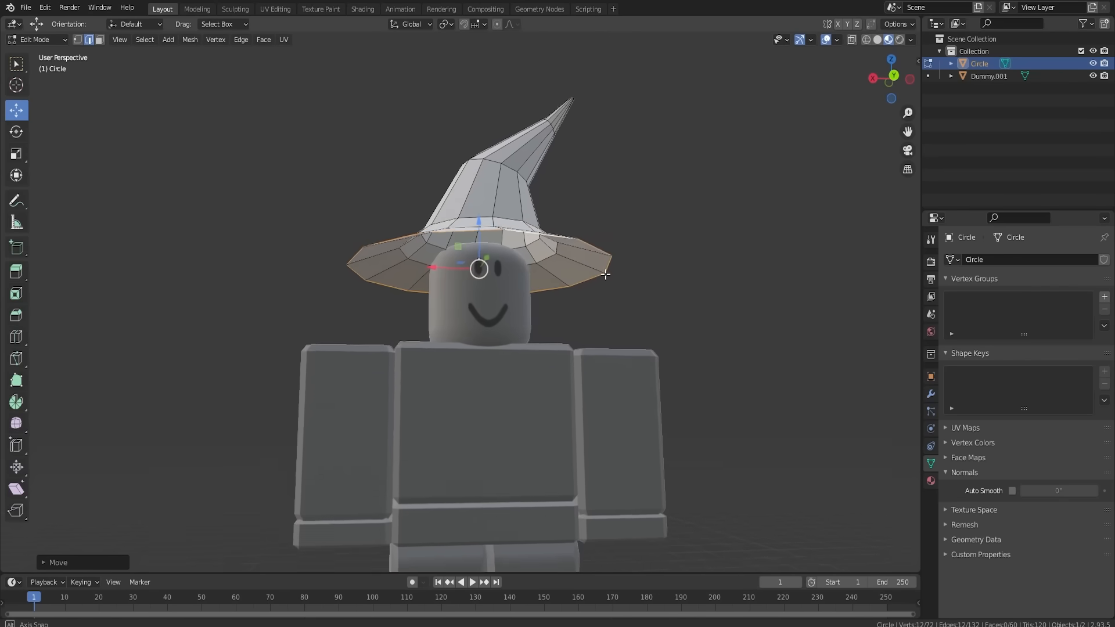
key("Tab")
Add a Solidify modifier to the hat with a thickness of -0.02 m.
left_click(931, 393)
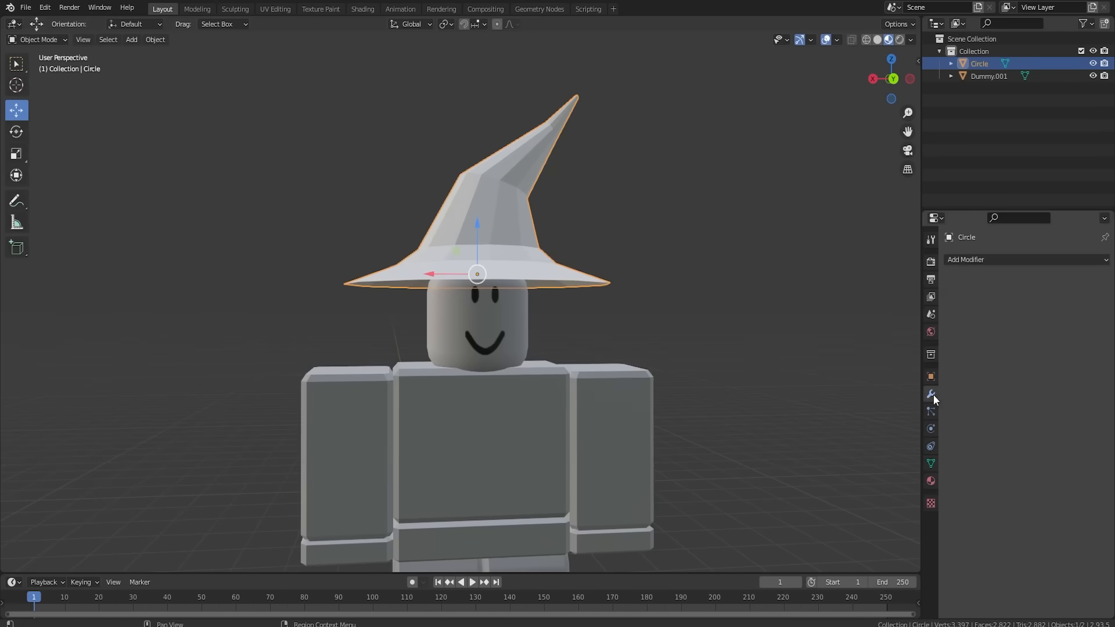
left_click(997, 258)
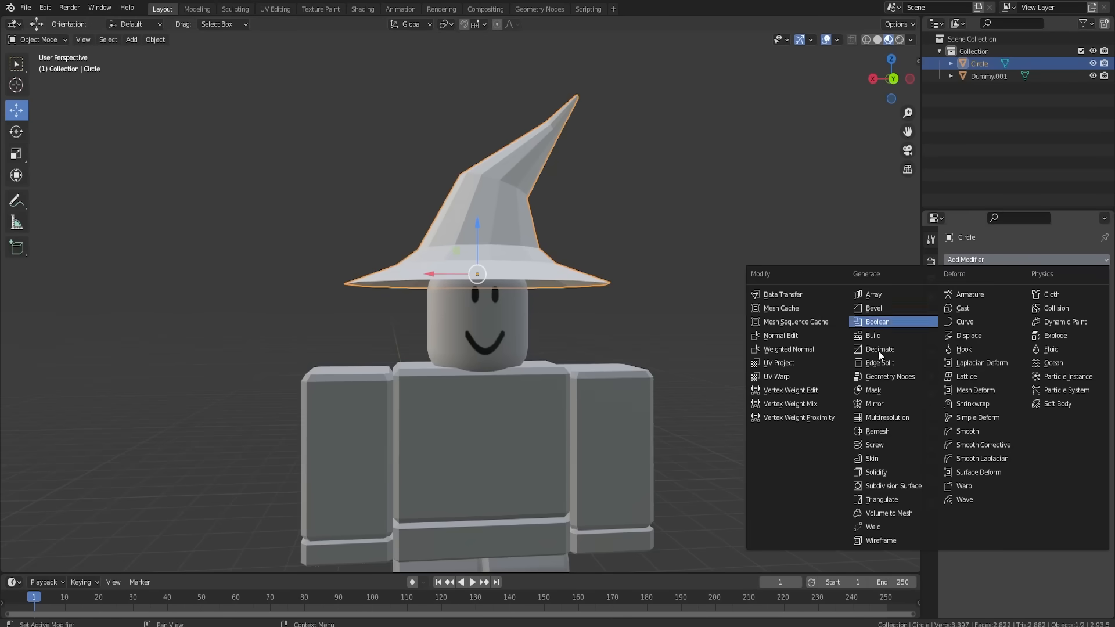
left_click(887, 471)
scroll(598, 322, "up", 4)
middle_click_drag(602, 322, 614, 222)
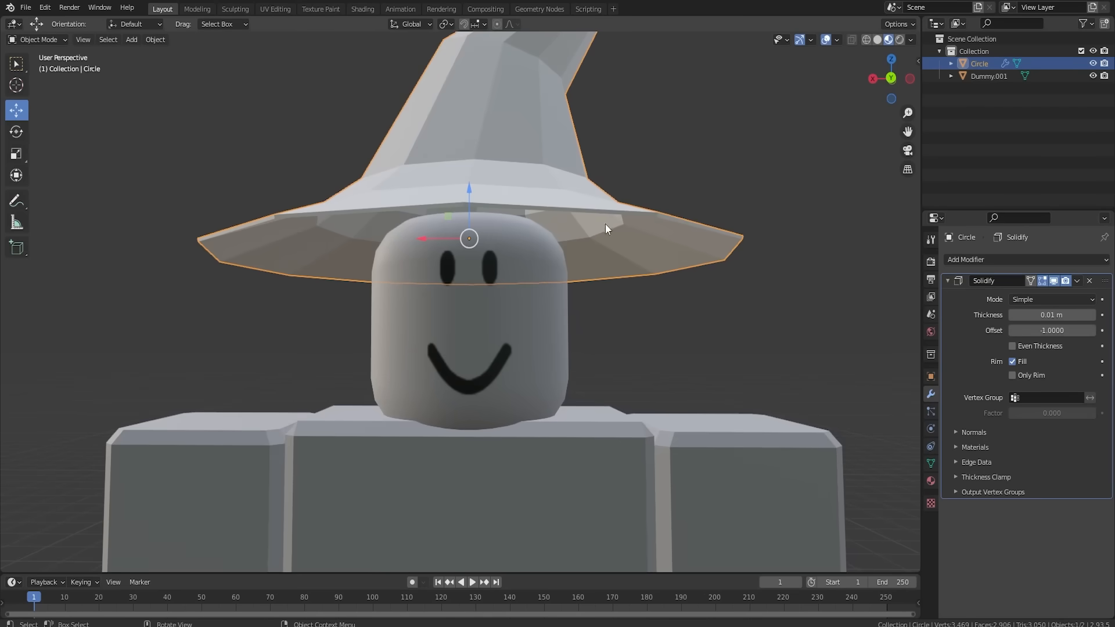
mouse_move(1051, 315)
left_mouse_down()
mouse_move(1073, 315)
mouse_move(1030, 315)
mouse_move(1103, 315)
mouse_move(1054, 316)
left_mouse_up()
scroll(634, 278, "down", 3)
Close the hole at the hat's tip by merging its edge loop at center in Edit Mode.
key("Tab")
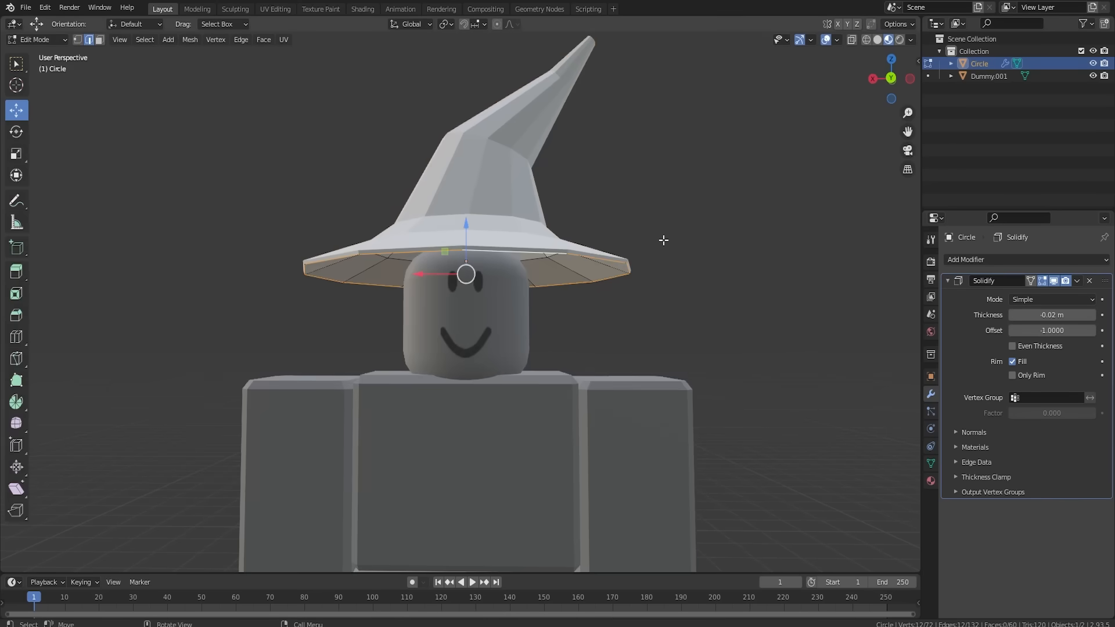
middle_click_drag(662, 239, 591, 333)
scroll(581, 345, "up", 4)
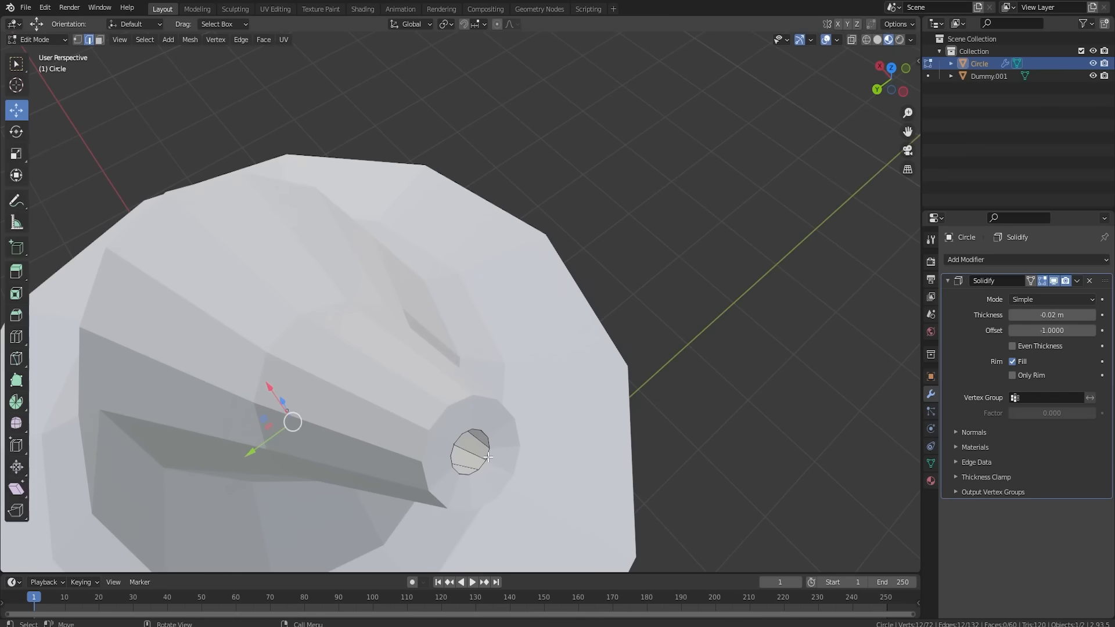
key("m")
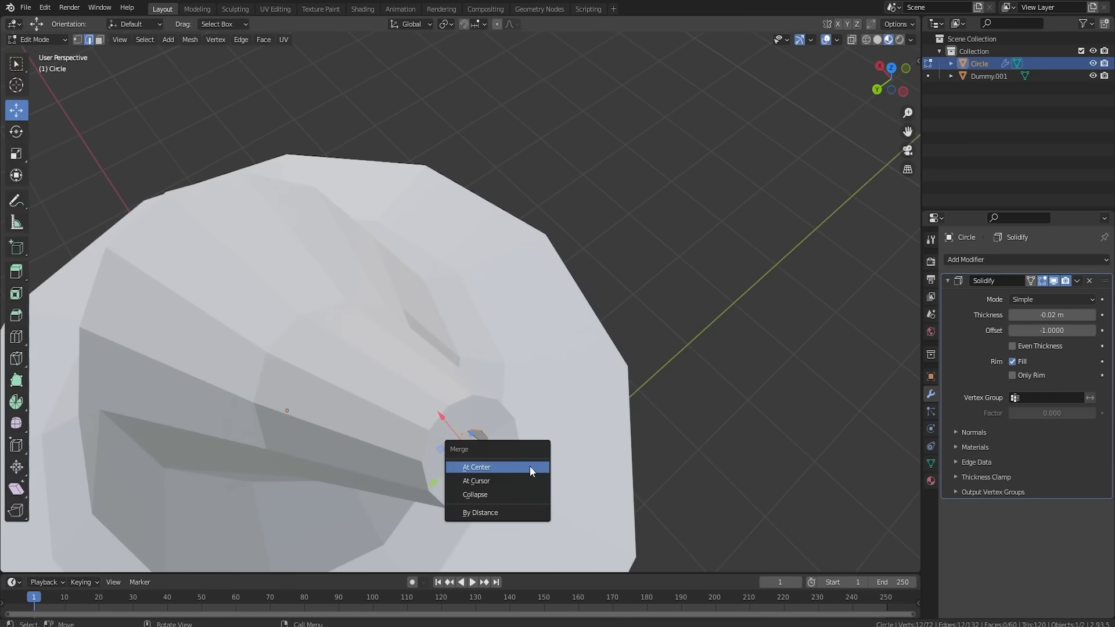
left_click(530, 465)
middle_click_drag(422, 418, 493, 360)
scroll(444, 386, "down", 7)
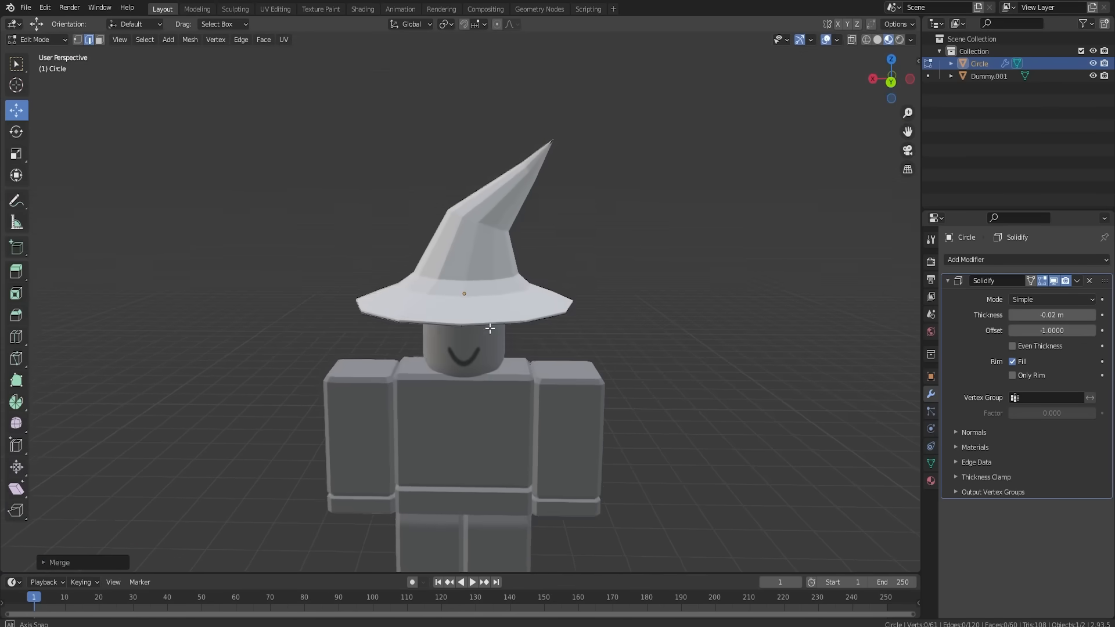
Return to Object Mode and apply the hat's Solidify modifier.
left_click(1077, 280)
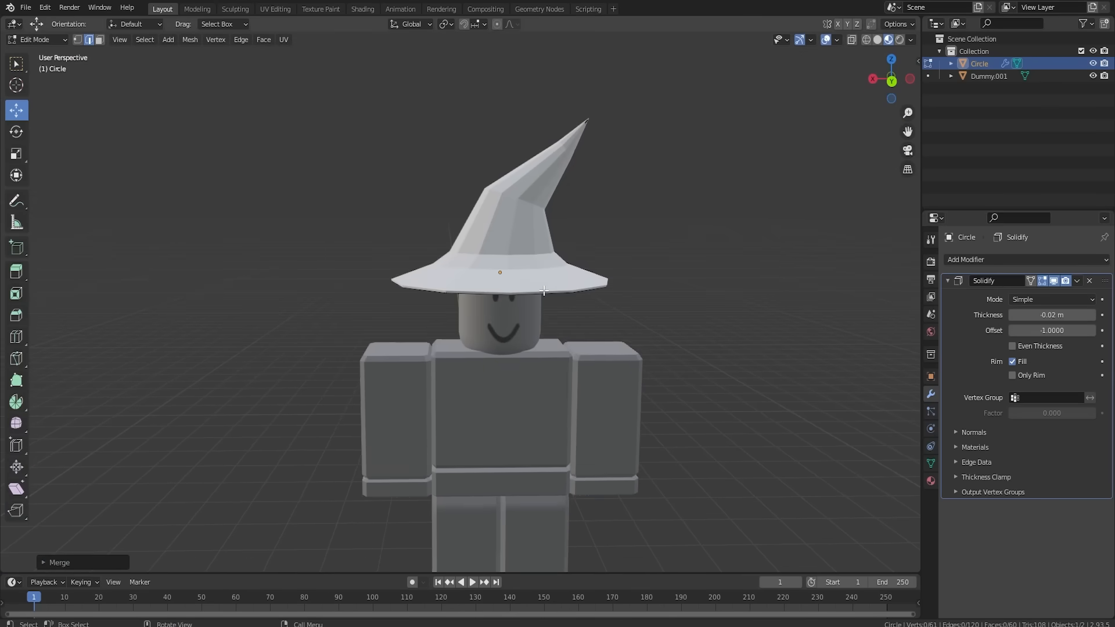
key("Tab")
left_click(1078, 282)
left_click(1060, 295)
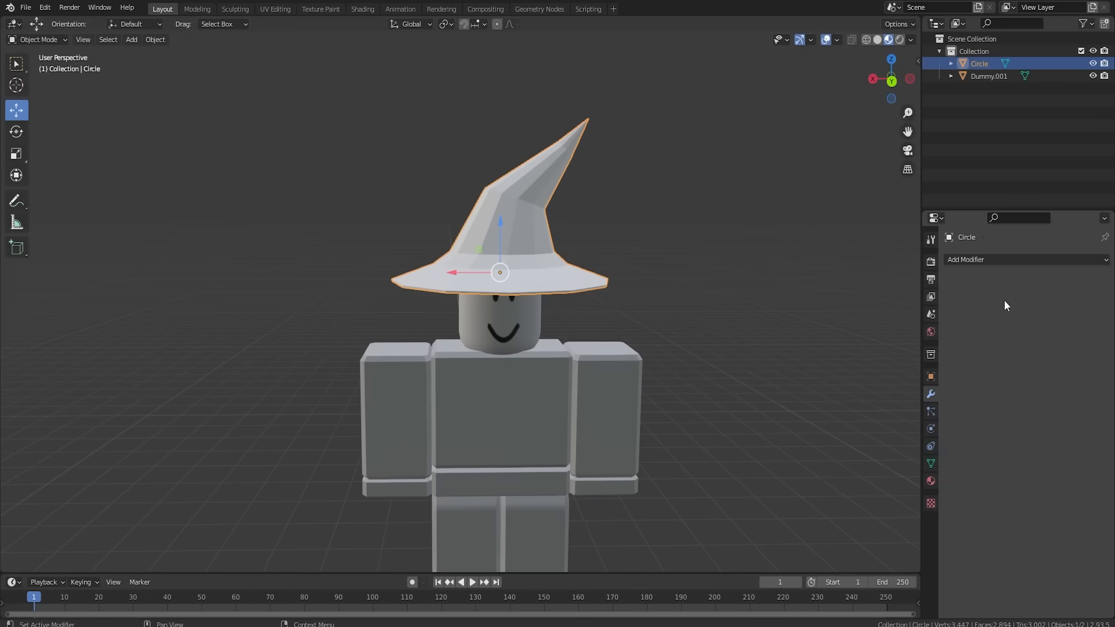
In the back orthographic view, enable proportional editing and select the outermost brim edge on the side the tip leans toward.
scroll(604, 266, "up", 4)
key("Tab")
scroll(591, 279, "up", 2)
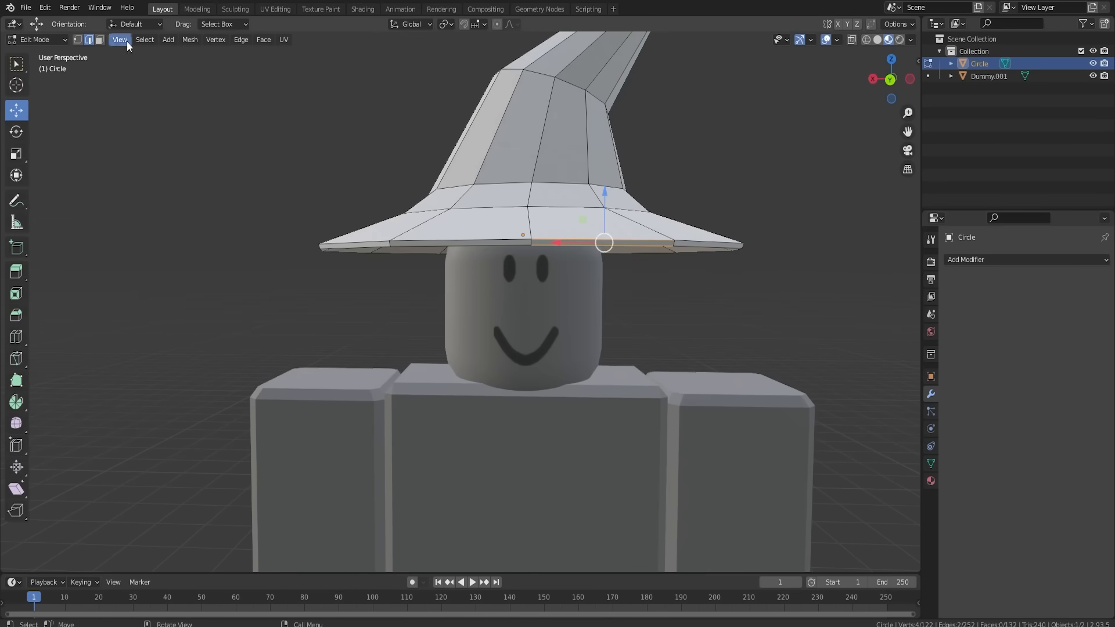
middle_click_drag(652, 164, 565, 244, "alt")
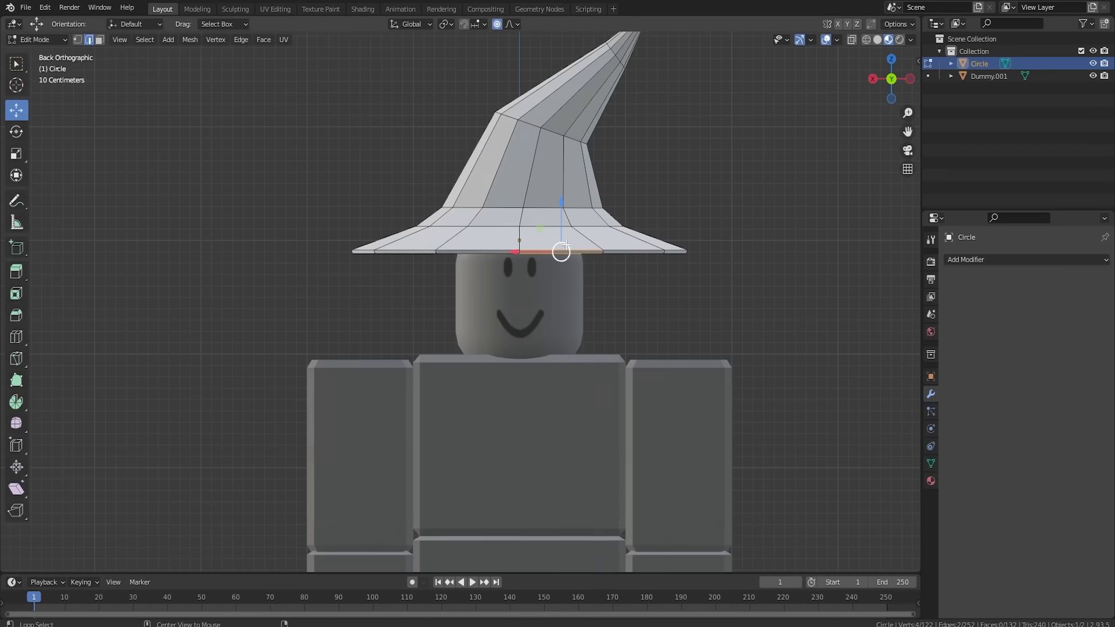
middle_click_drag(616, 271, 667, 309)
left_click(610, 285)
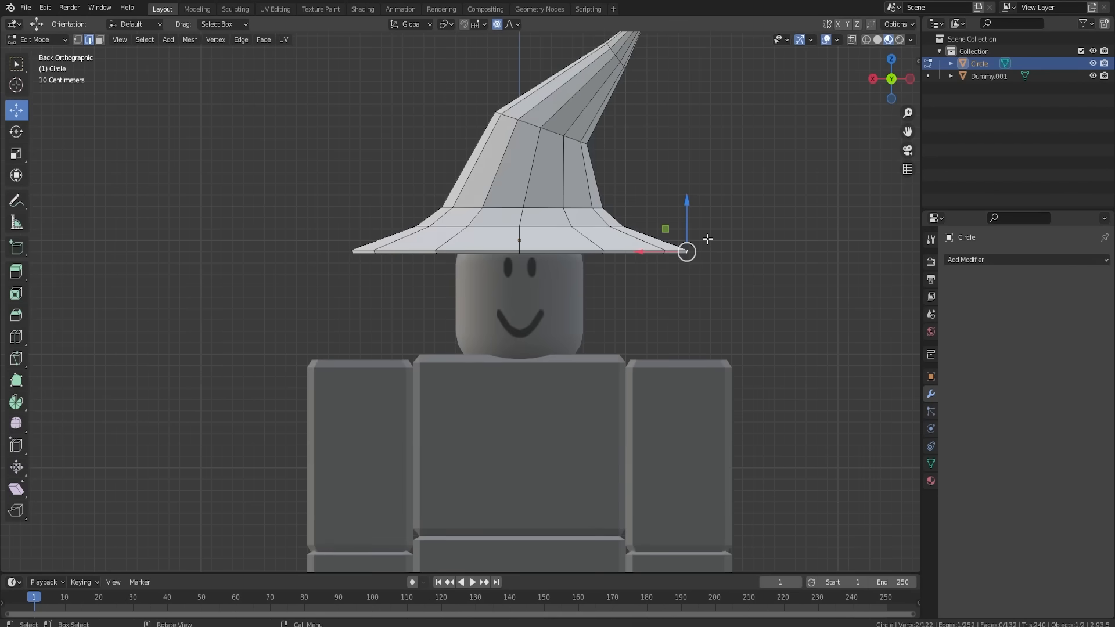
Pull the selected brim edge straight down about 0.25 m with a proportional size of 1.46.
key("g")
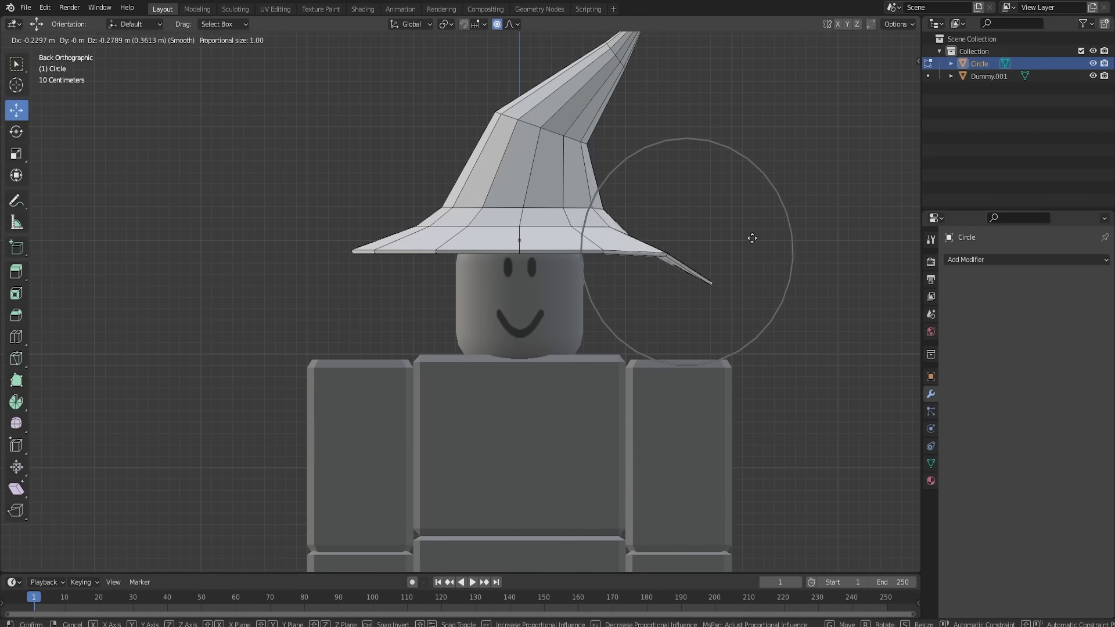
scroll(714, 240, "down", 2)
scroll(714, 241, "down", 2)
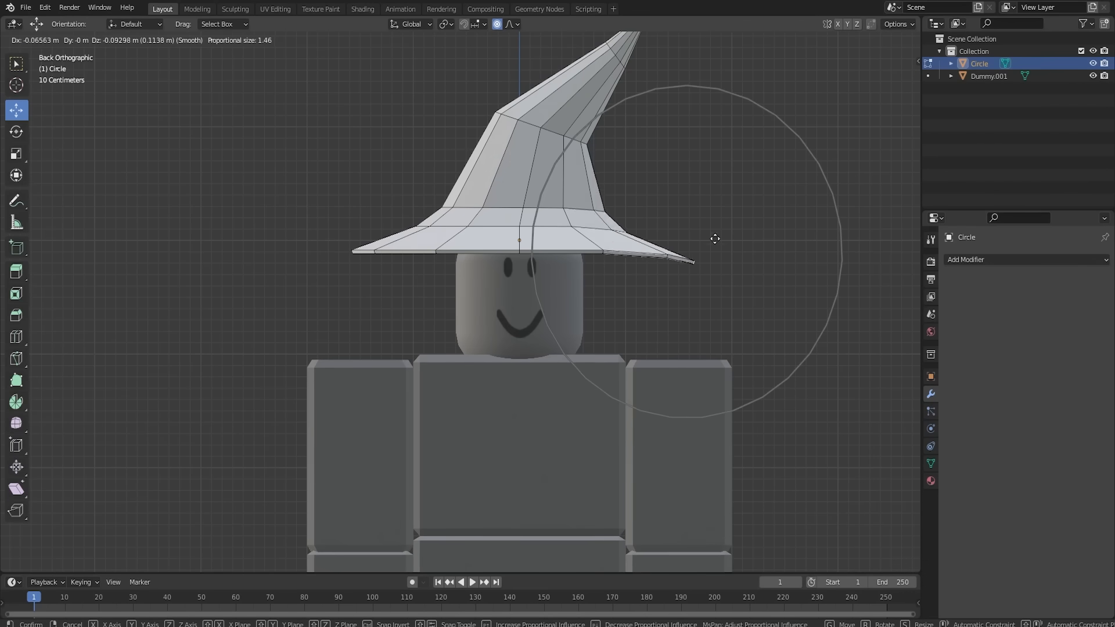
right_click(739, 198)
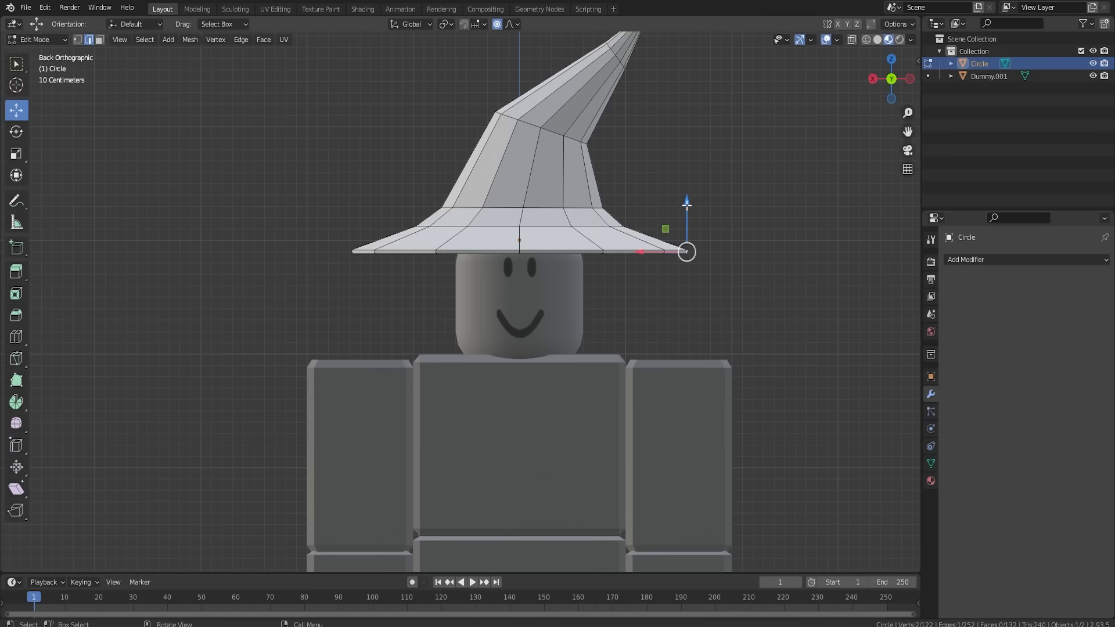
left_click_drag(686, 205, 682, 234)
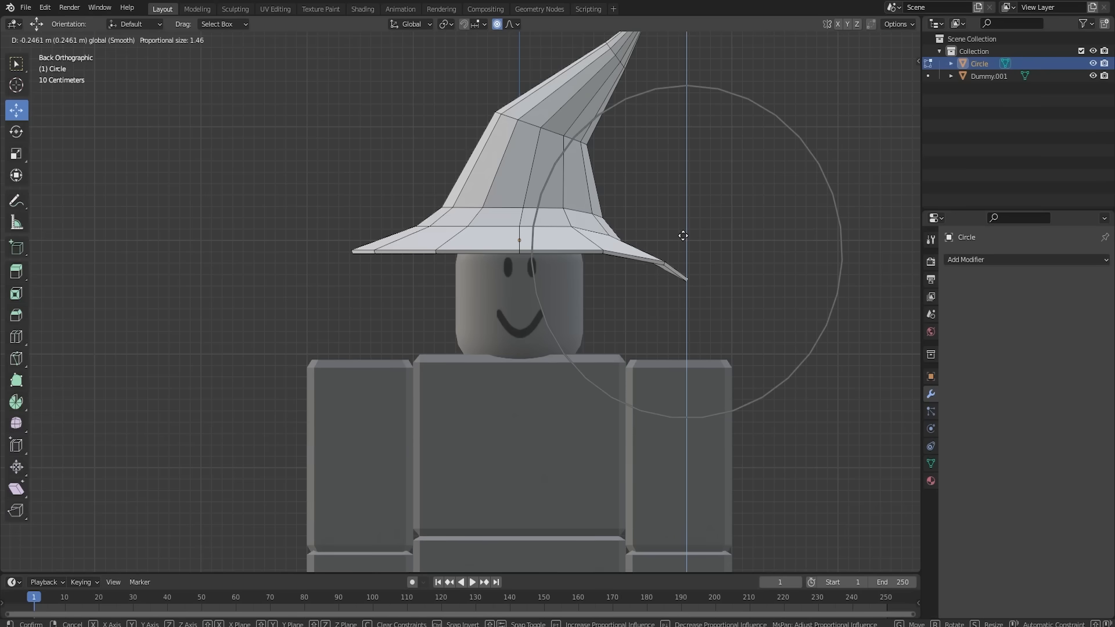
left_click(682, 236)
Select the brim edge on the opposite side and raise it about 0.28 m along Z with proportional editing.
middle_click_drag(682, 235, 552, 304)
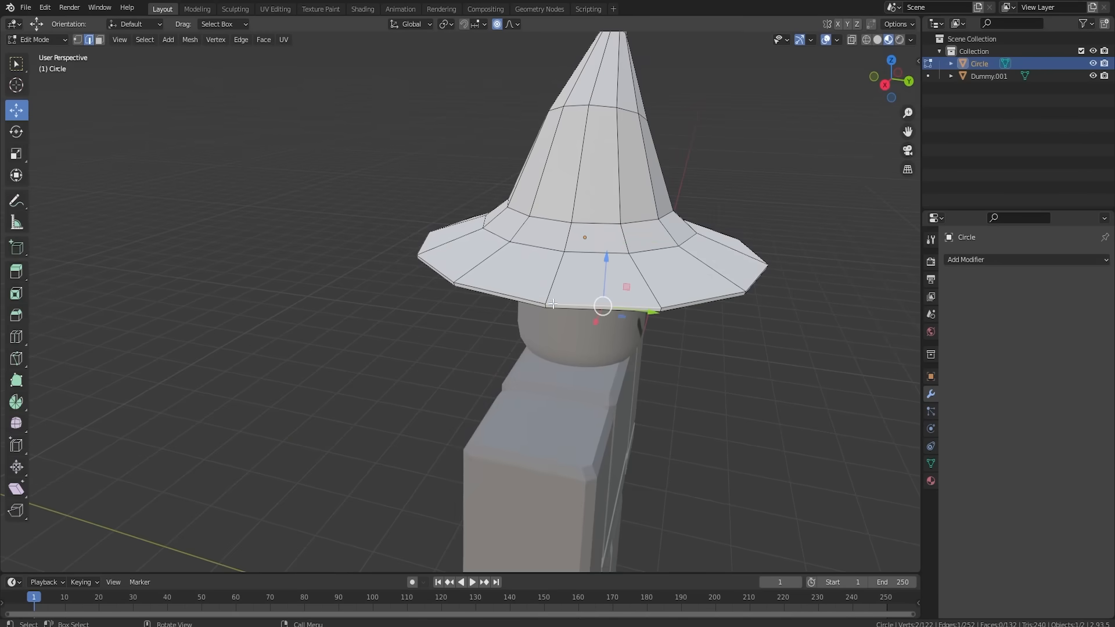
left_click(546, 306)
key("ctrl+KP_1")
key("g")
key("z")
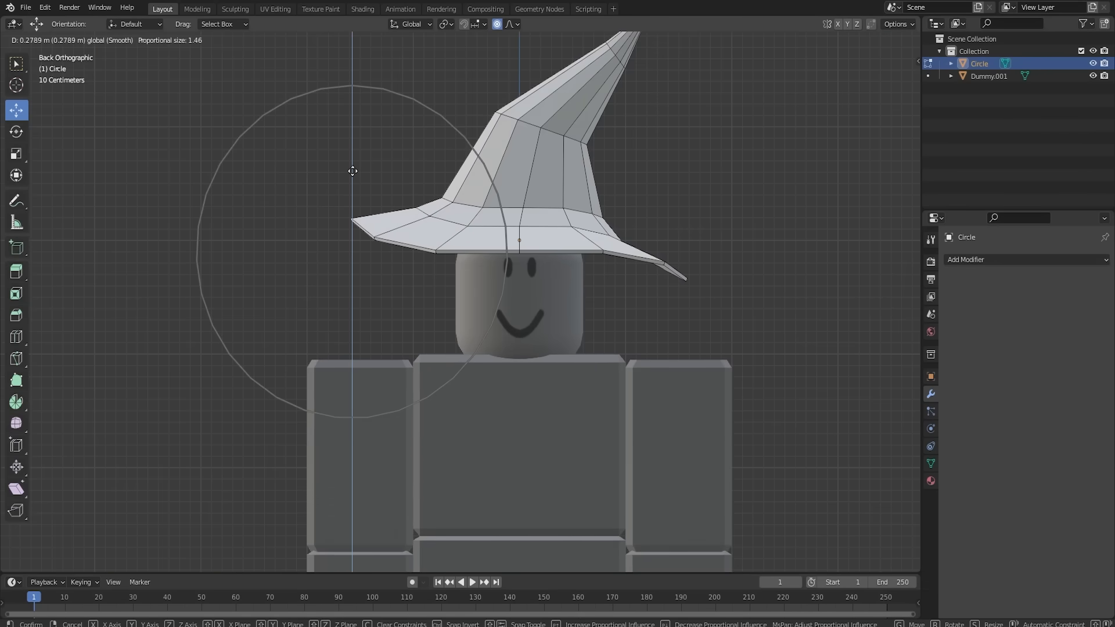
left_click(352, 174)
Select the hat's tip vertex and shift it slightly inward along X with a proportional size of 1.95, returning to Object Mode.
middle_click_drag(366, 185, 657, 131)
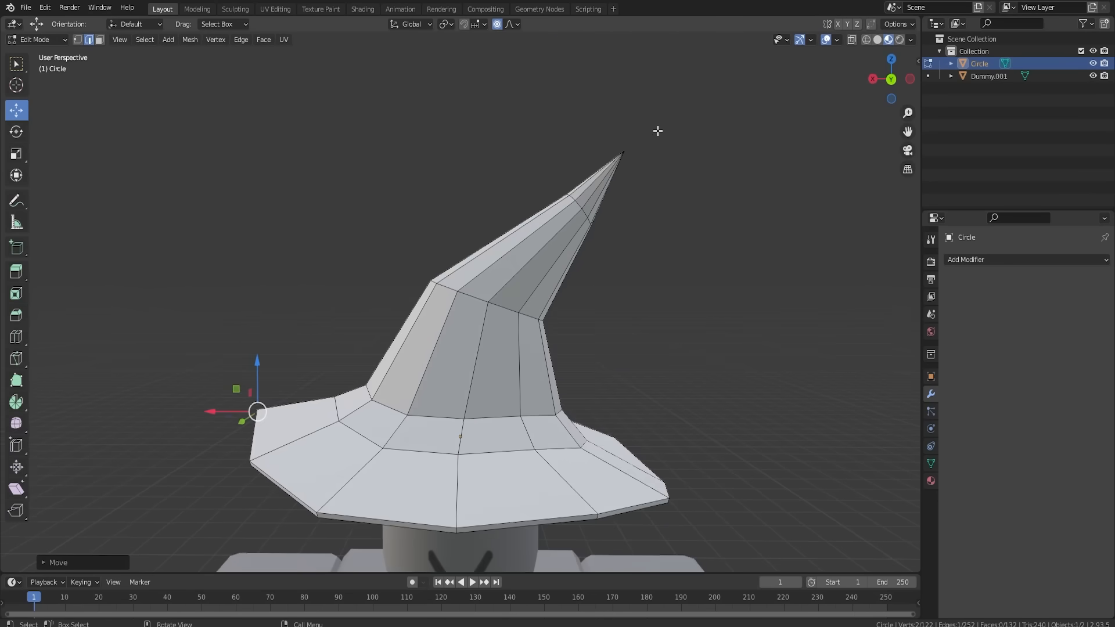
left_click(79, 39)
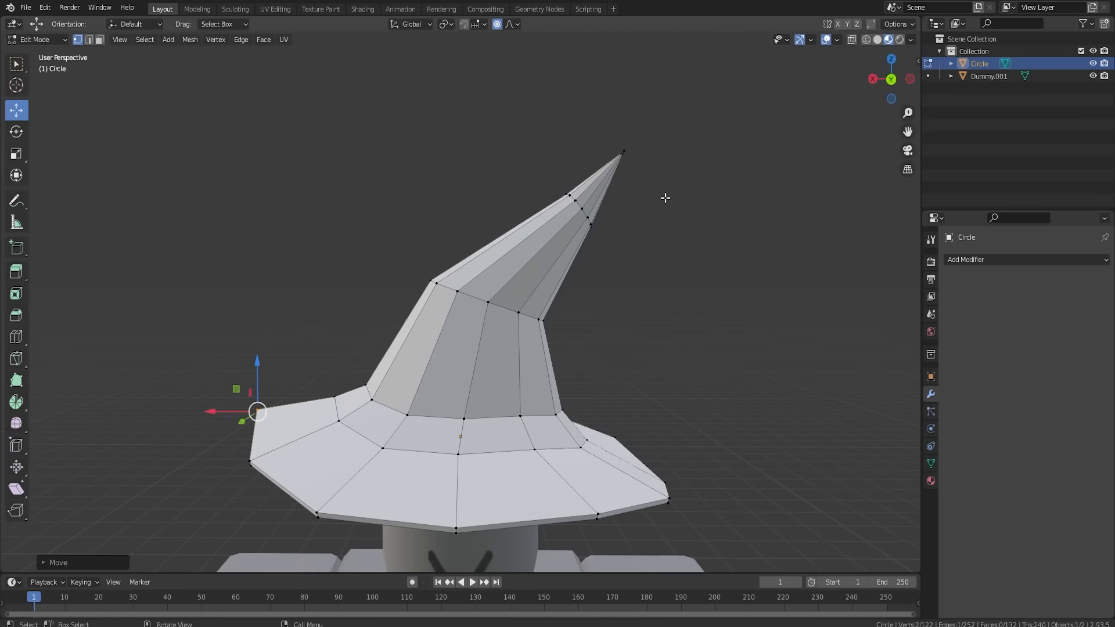
left_click(622, 153)
key("g")
key("x")
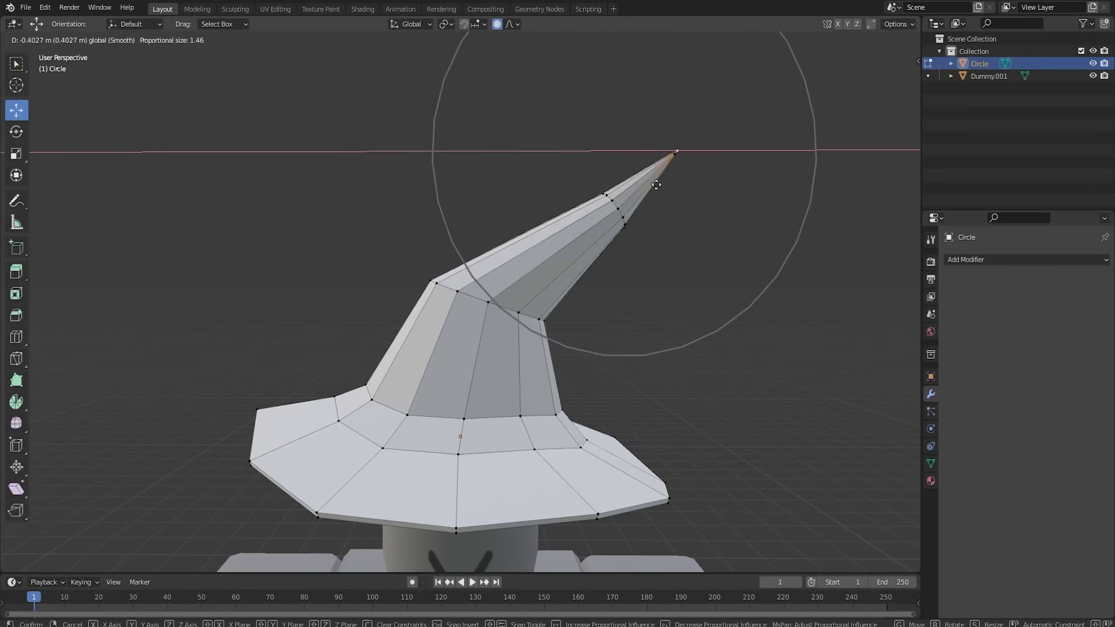
key("Escape")
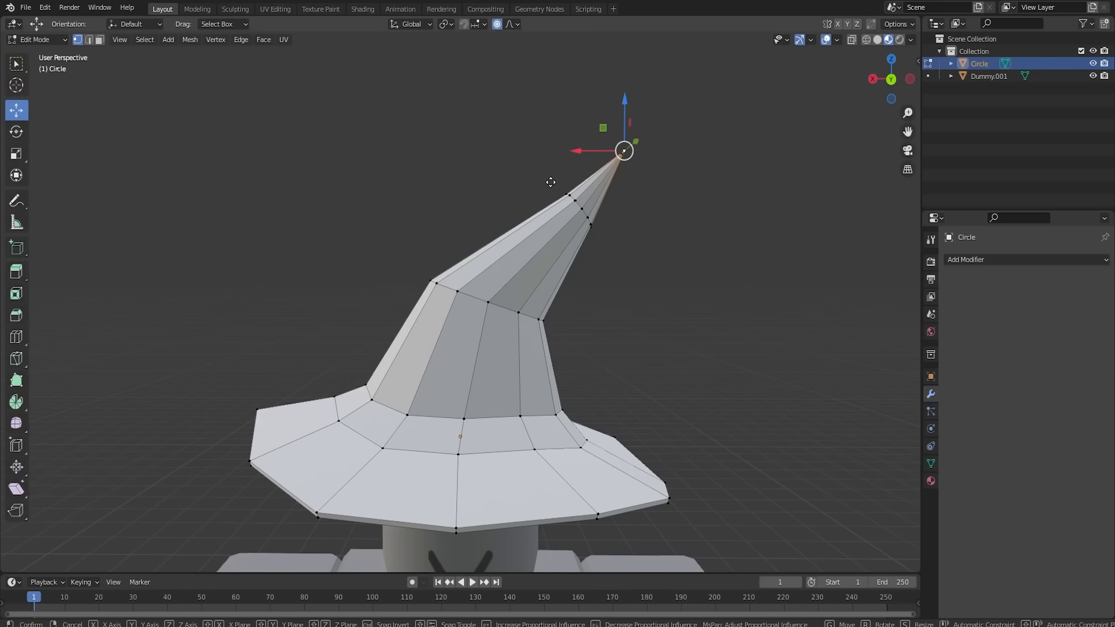
key("g")
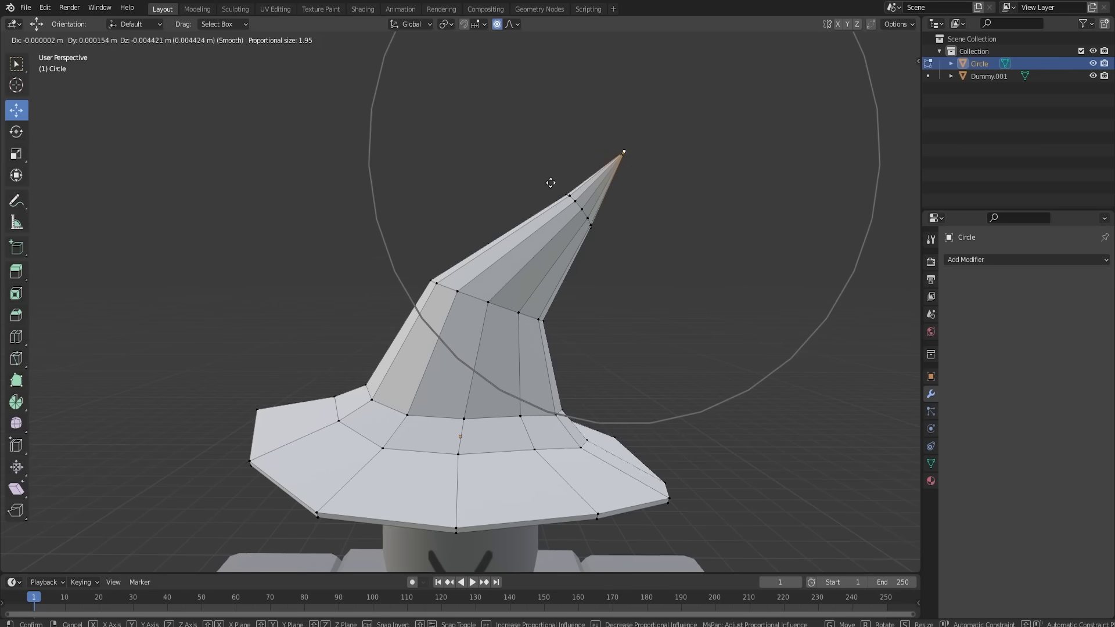
left_click(551, 183)
left_click_drag(591, 153, 552, 157)
key("Tab")
Apply Shade Smooth to the hat.
scroll(634, 261, "down", 6)
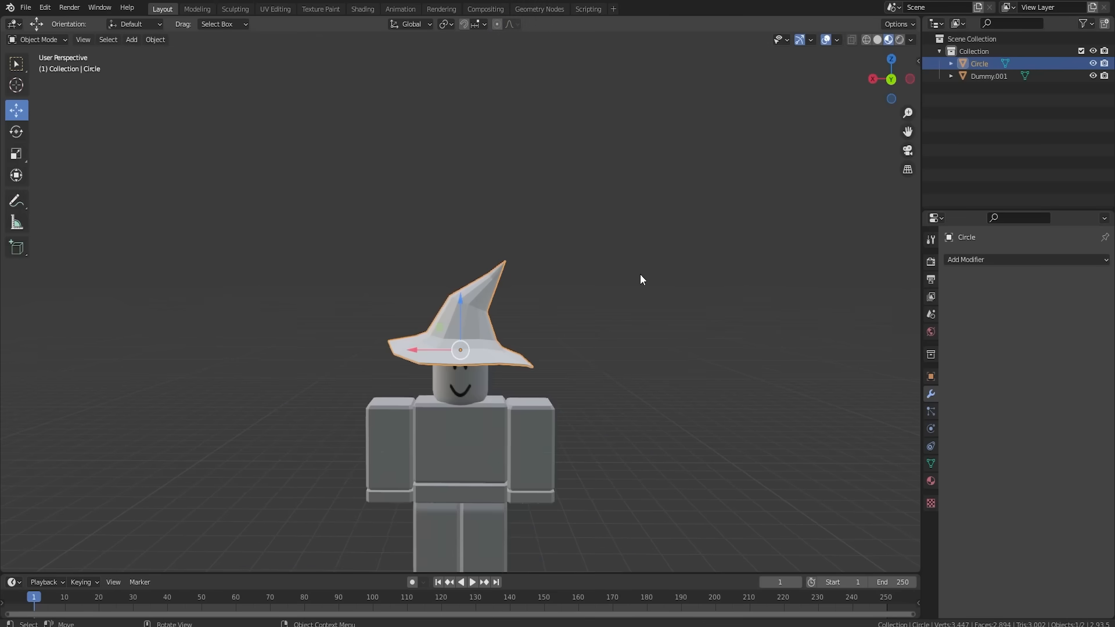
middle_click_drag(641, 280, 580, 306)
right_click(474, 340)
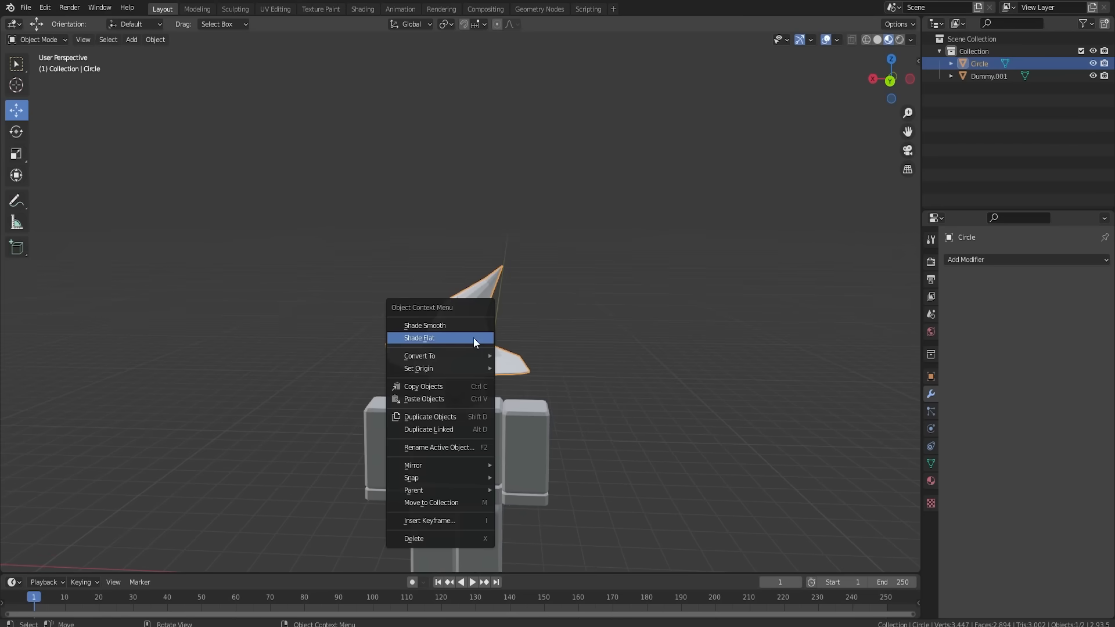
left_click(466, 325)
scroll(440, 340, "up", 4)
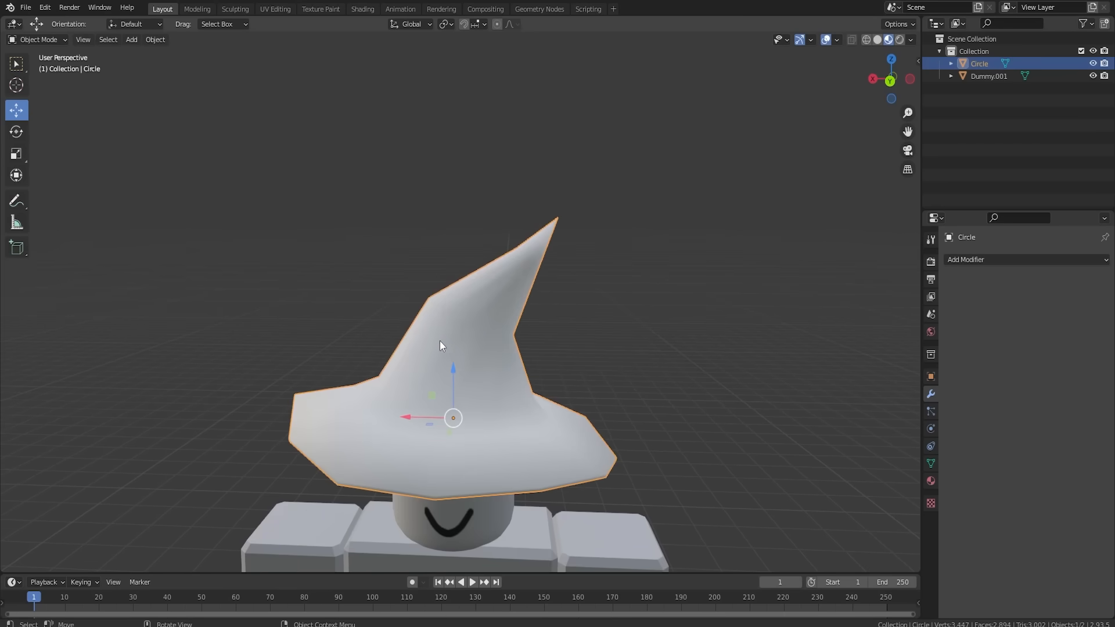
middle_click_drag(440, 340, 583, 322)
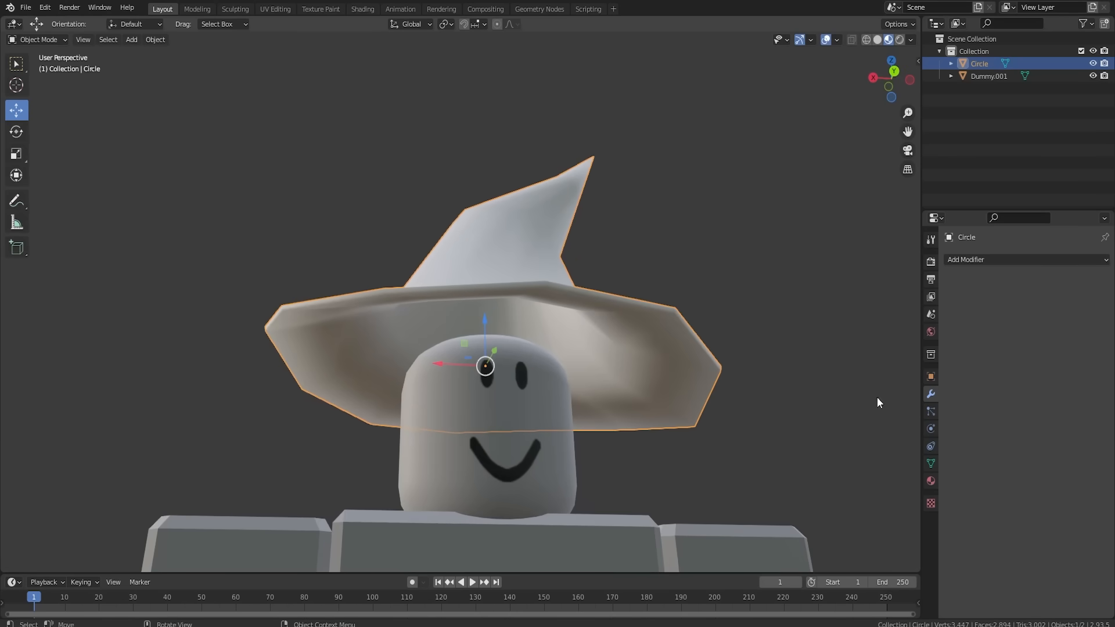
Enable Auto Smooth for the hat's mesh and raise its angle so the crown is smooth but the brim's rim stays sharp.
left_click(930, 462)
left_click(1010, 491)
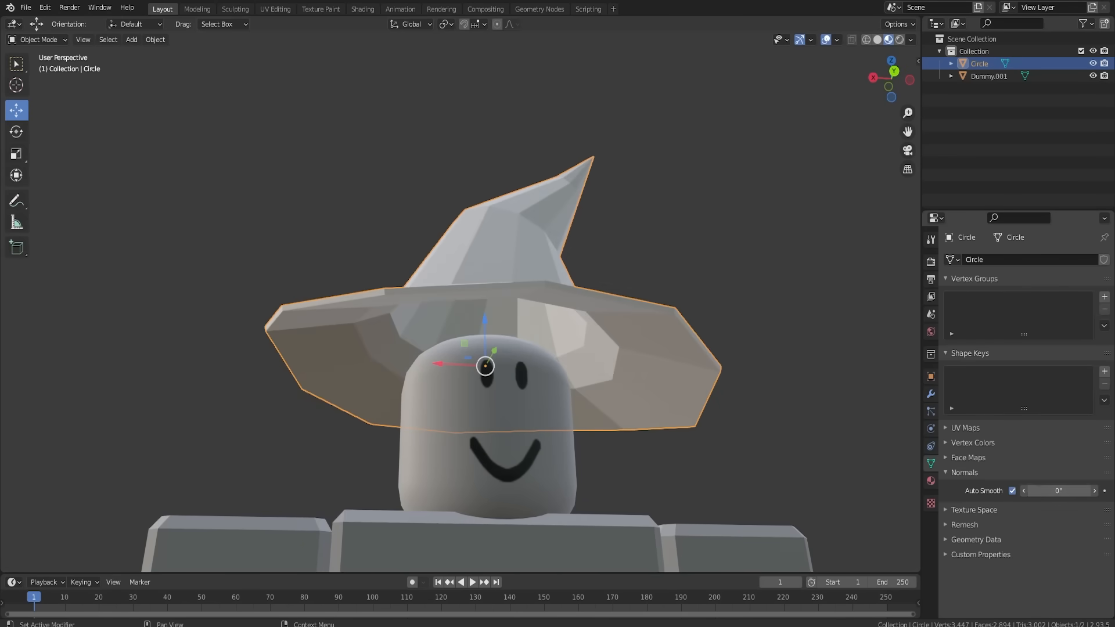
key("Return")
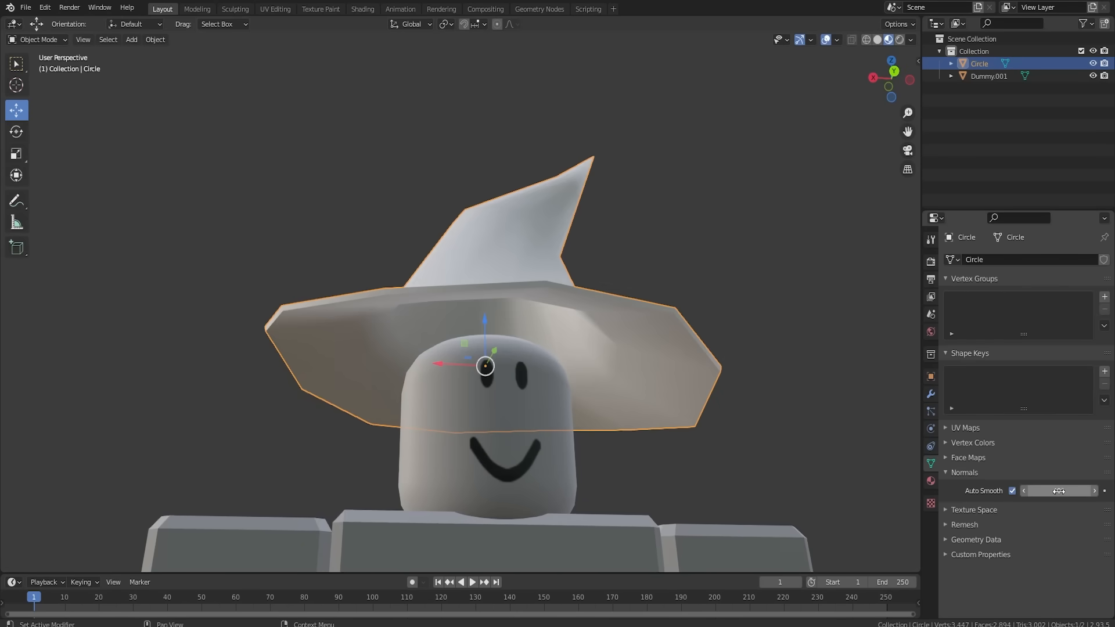
Scale the whole hat down slightly and reposition it along Z so it sits on the dummy's head.
scroll(736, 375, "down", 5)
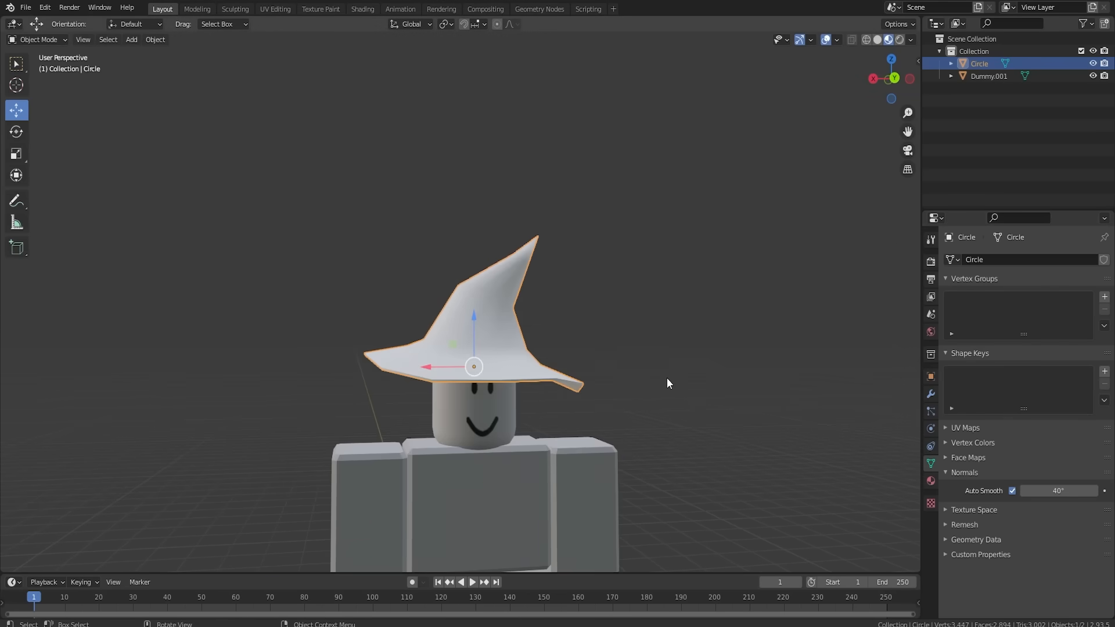
key("s")
left_click(566, 376)
middle_click_drag(566, 376, 458, 285)
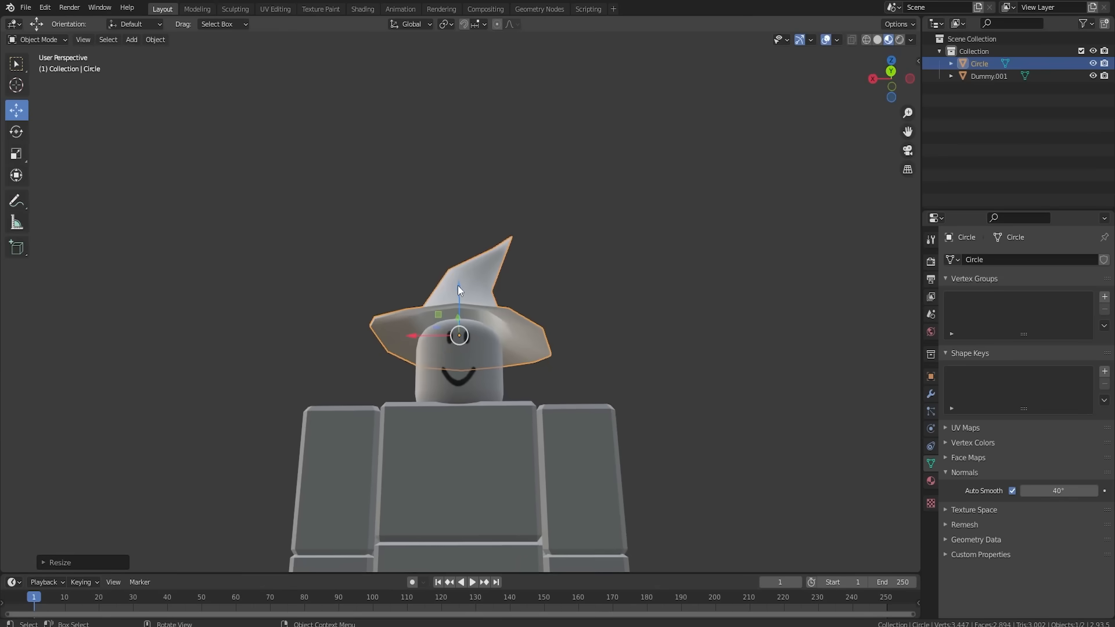
key("g")
key("z")
left_click(490, 318)
middle_click_drag(490, 318, 522, 337)
Add a loop cut around the hat's crown and slide it down close above the brim.
key("Tab")
key("Tab")
scroll(540, 410, "down", 4)
middle_click_drag(554, 417, 559, 437)
key("KP_Decimal")
key("Tab")
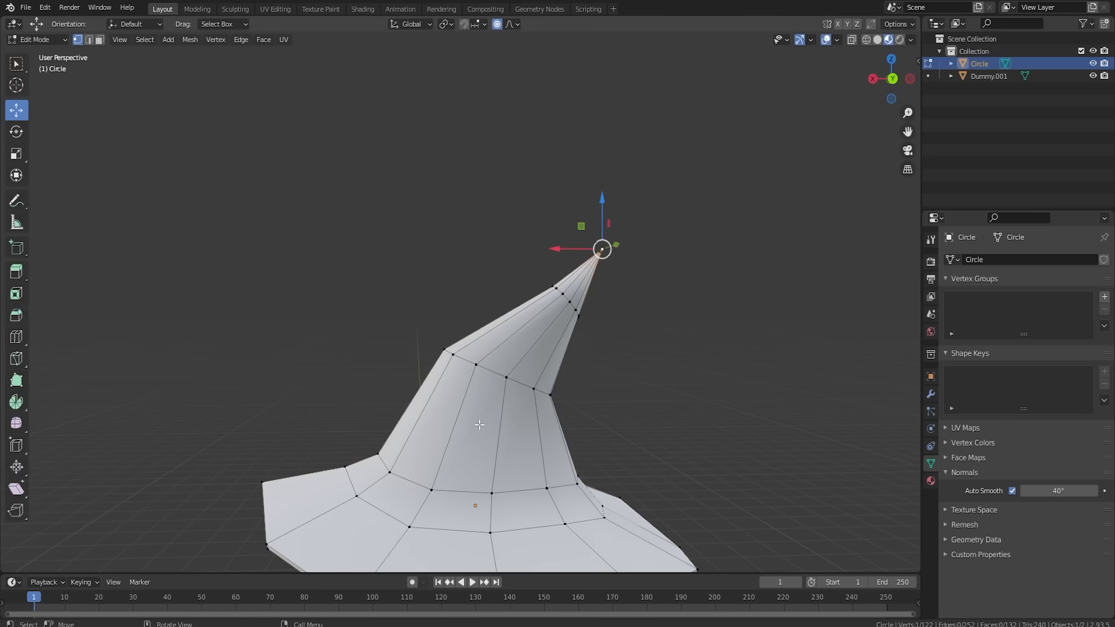
middle_click_drag(488, 444, 479, 402, "shift")
key("ctrl+r")
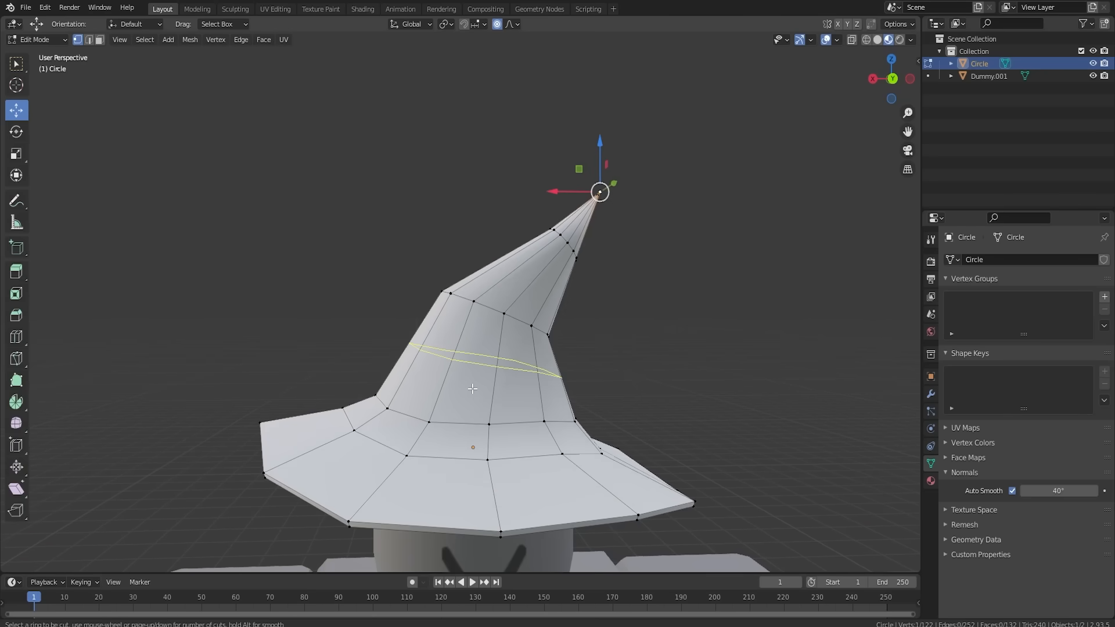
left_click(473, 388)
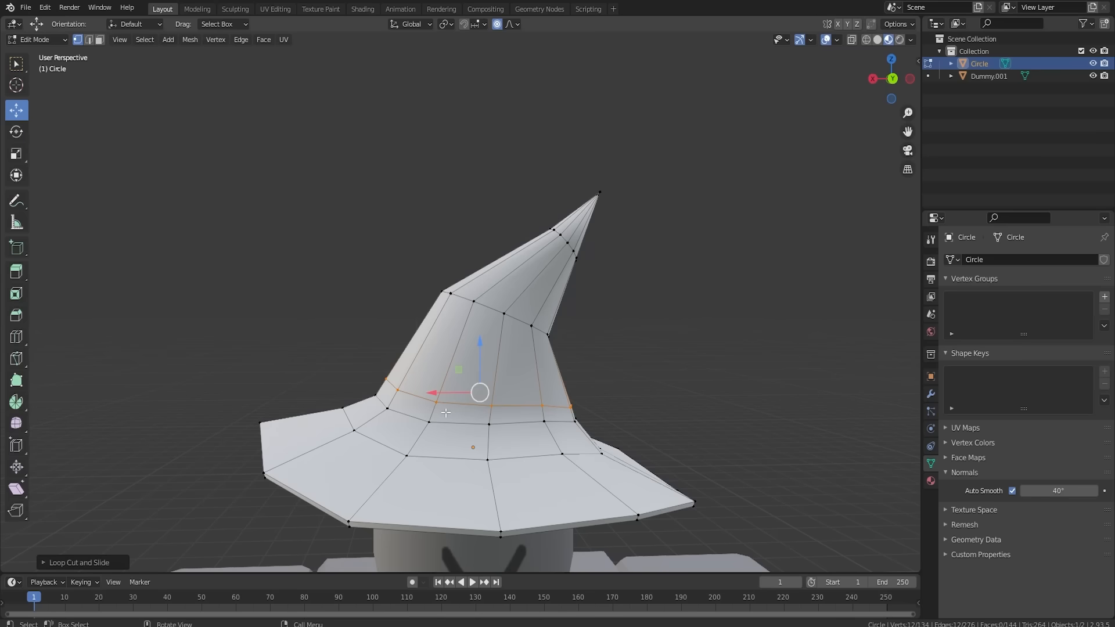
Select the narrow ring of faces at the crown's base and extrude it outward along normals as a hat band.
left_click(100, 39)
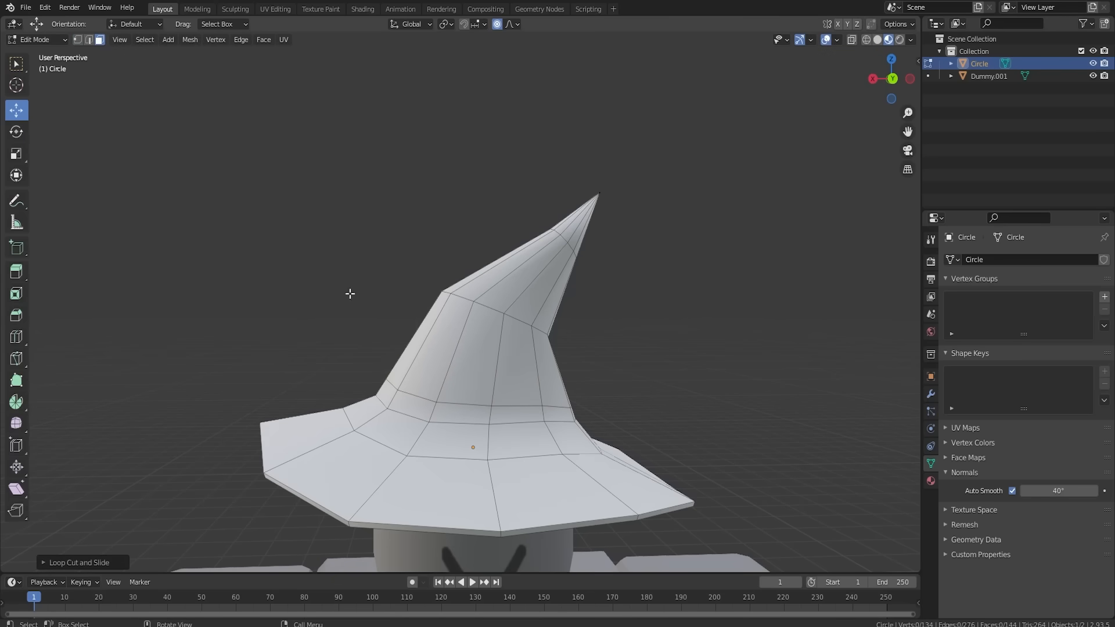
left_click(429, 413, "alt")
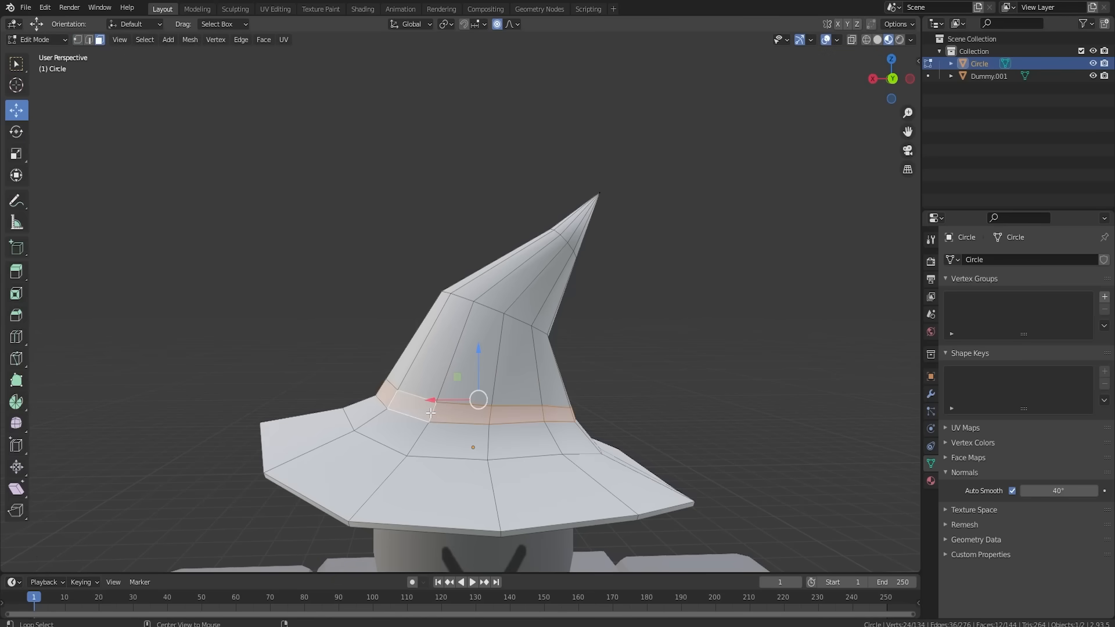
key("alt+e")
left_click(499, 431)
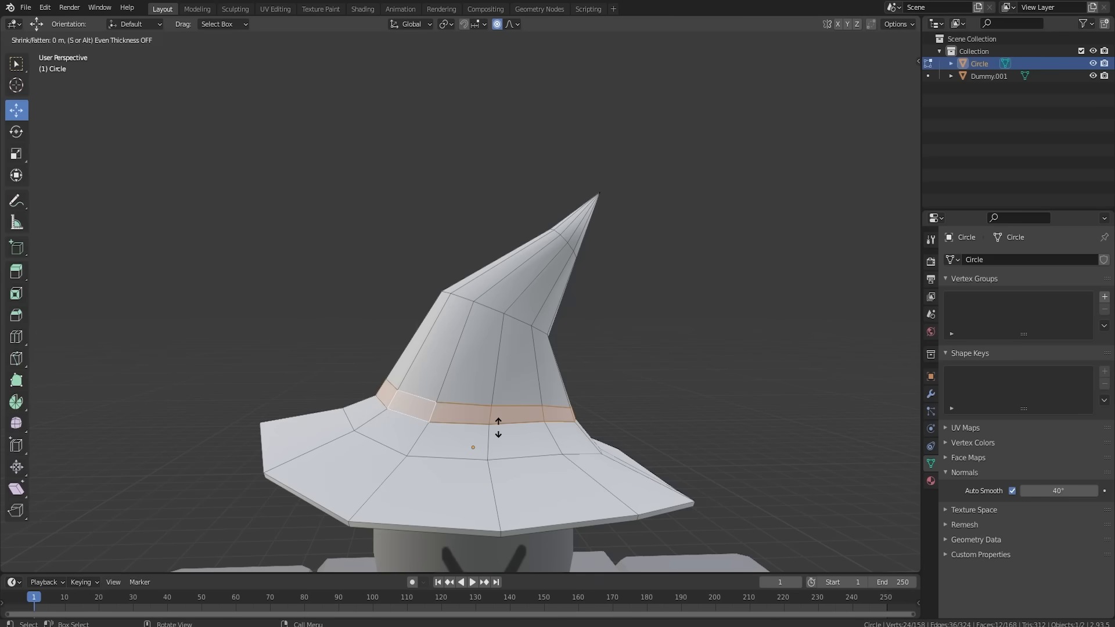
left_click(498, 431)
left_click_drag(478, 363, 479, 351)
left_click(499, 24)
Grow the selection to cover the whole hat band, separate it into its own object, and return to Object Mode with nothing selected.
middle_click_drag(479, 351, 525, 355)
key("ctrl+KP_Add")
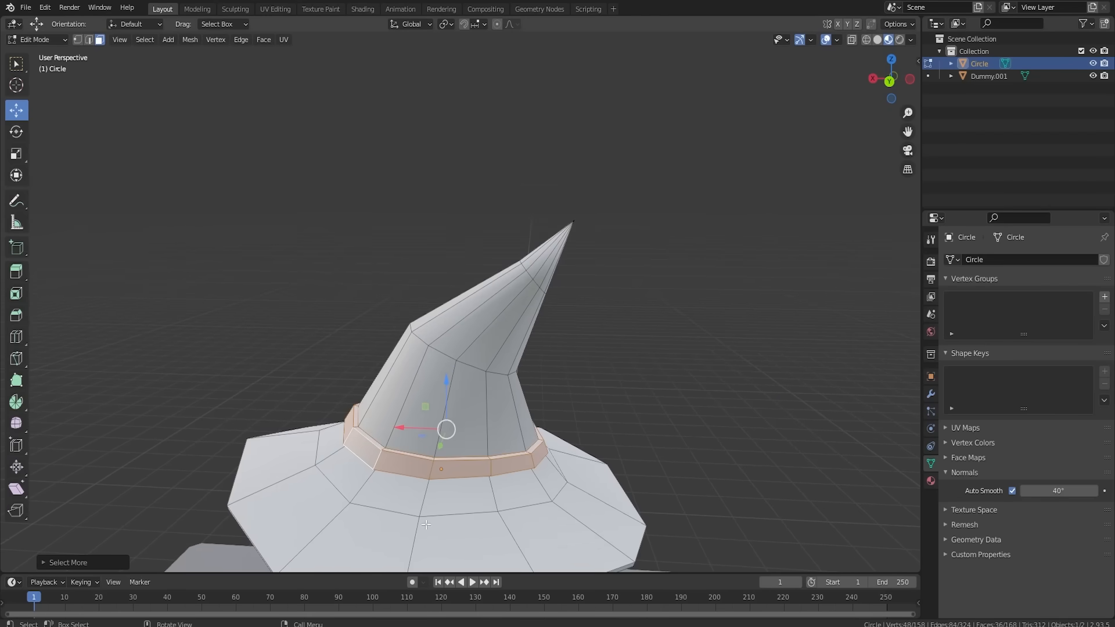
middle_click_drag(426, 525, 504, 394)
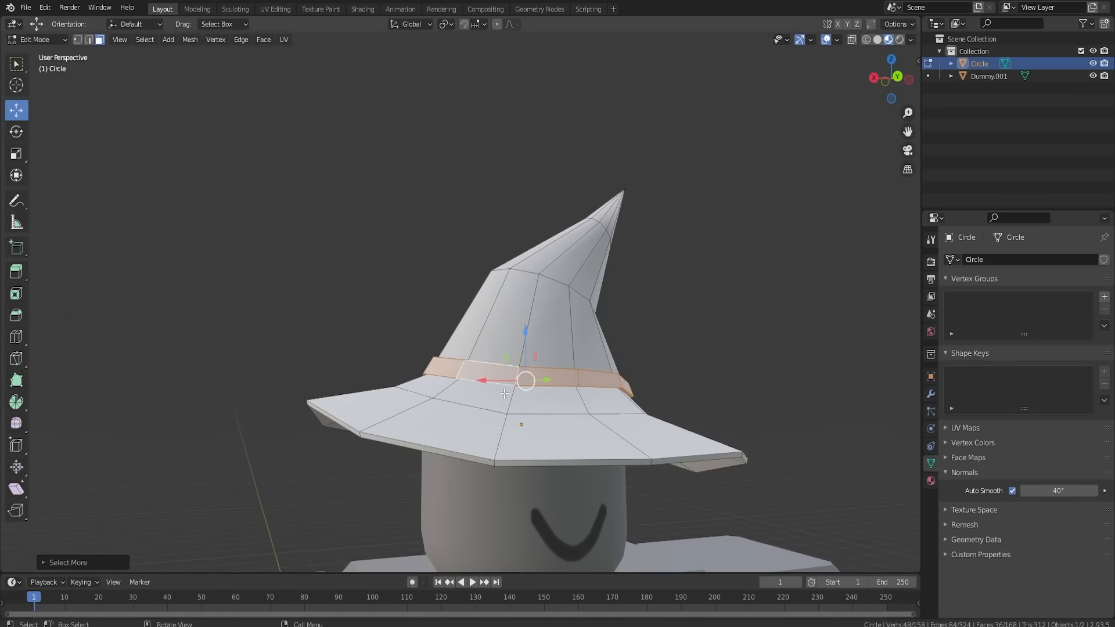
key("p")
left_click(504, 393)
key("Tab")
scroll(666, 334, "down", 4)
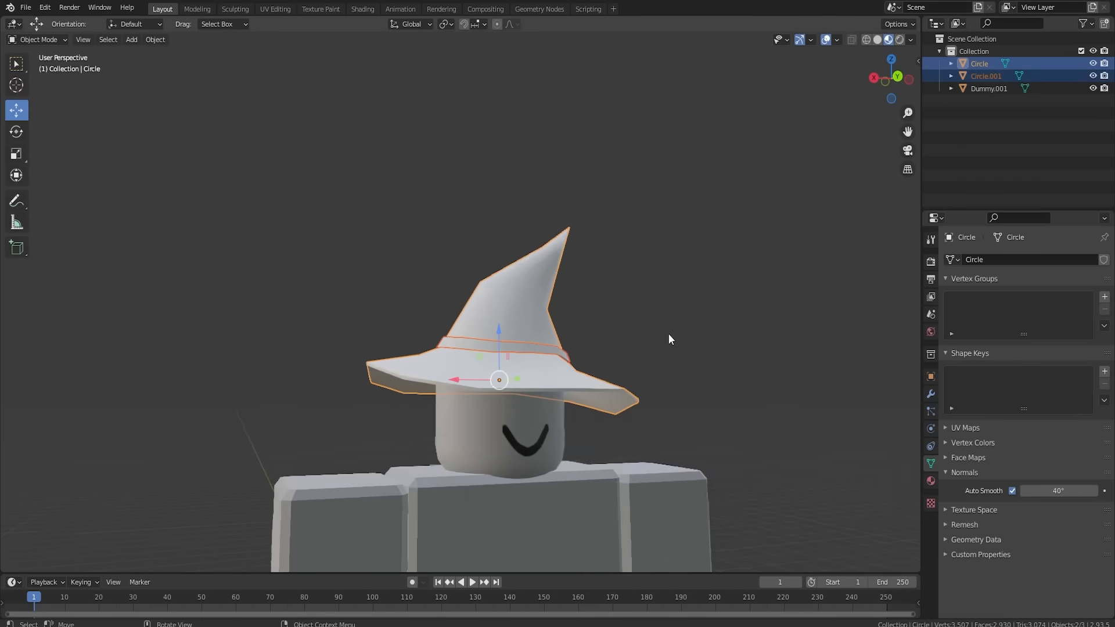
middle_click_drag(671, 352, 615, 364)
left_click(670, 366)
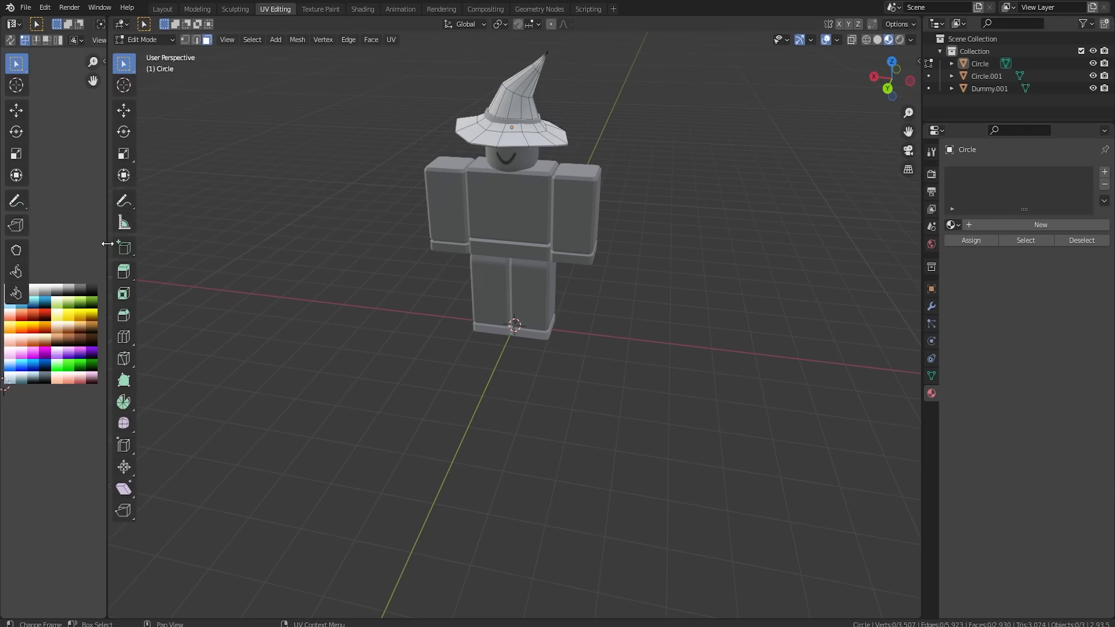
Widen the UV editor in the UV Editing workspace to make room for the color grid image.
left_click_drag(107, 243, 231, 244)
scroll(88, 362, "up", 4)
scroll(118, 354, "down", 1)
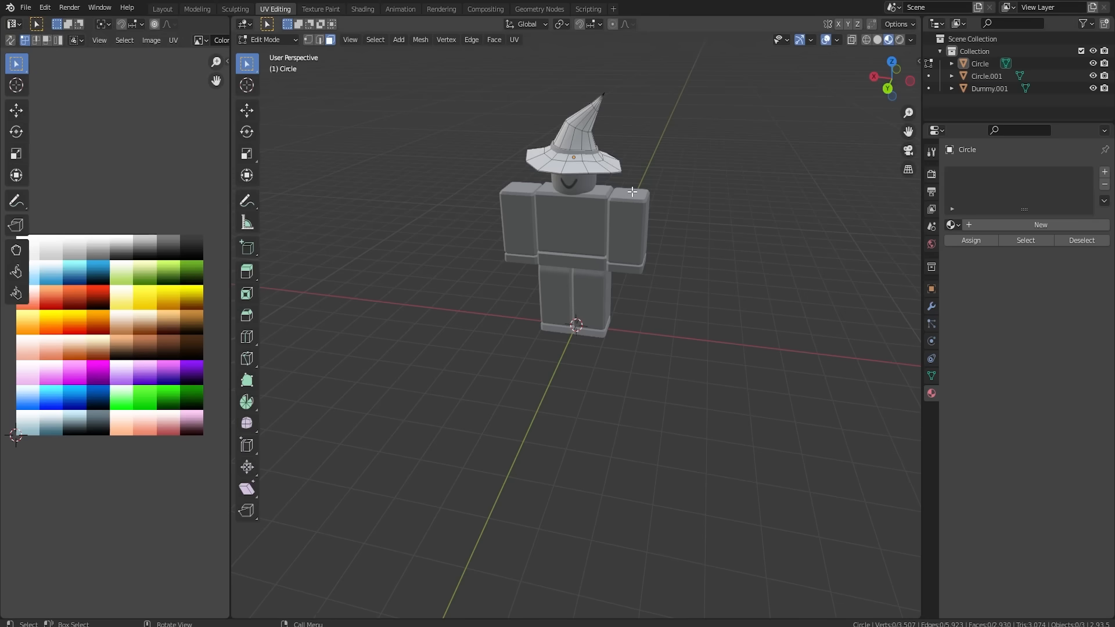
Select the hat and its band in Object Mode and join them into one object.
key("Tab")
left_click(589, 169)
left_click(590, 152, "shift")
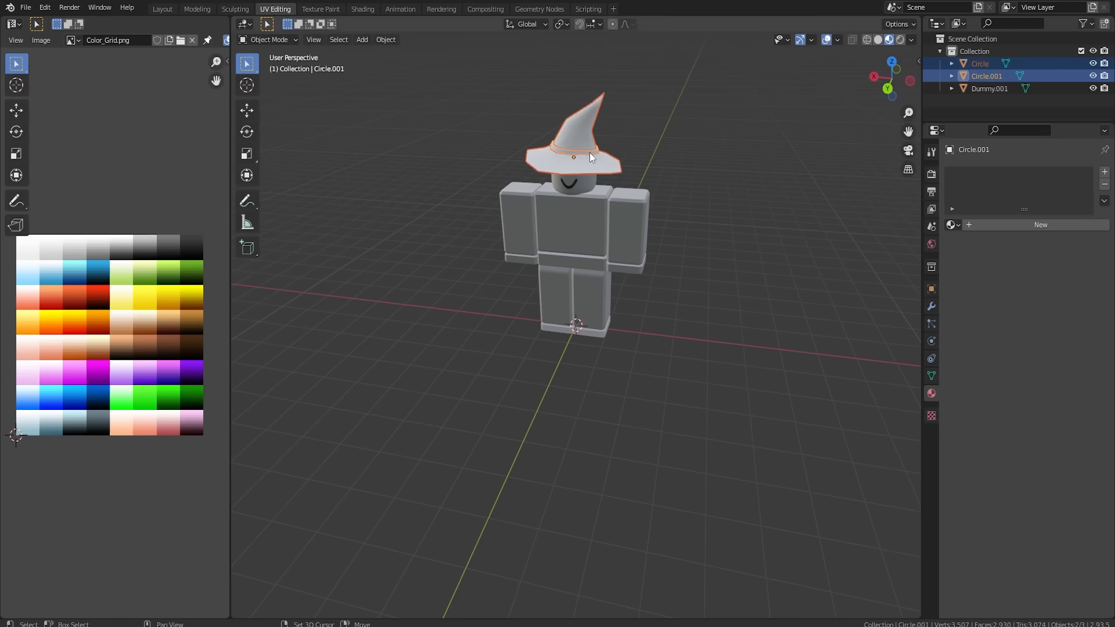
key("ctrl+j")
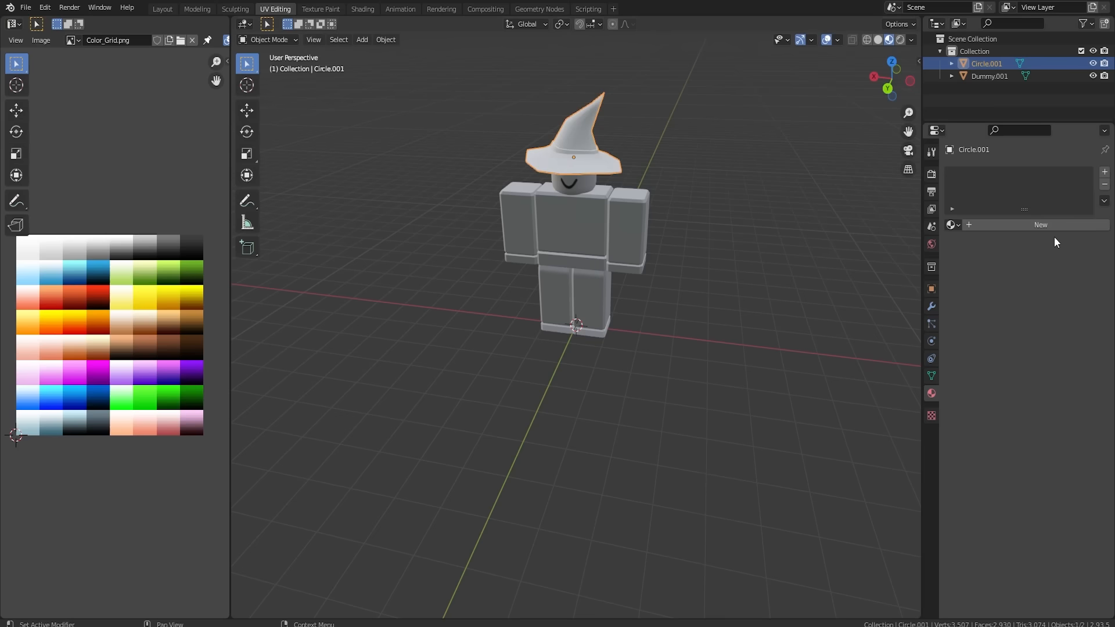
Create a new material on the hat and use an Image Texture for its Base Color.
left_click(1041, 225)
left_click(1018, 355)
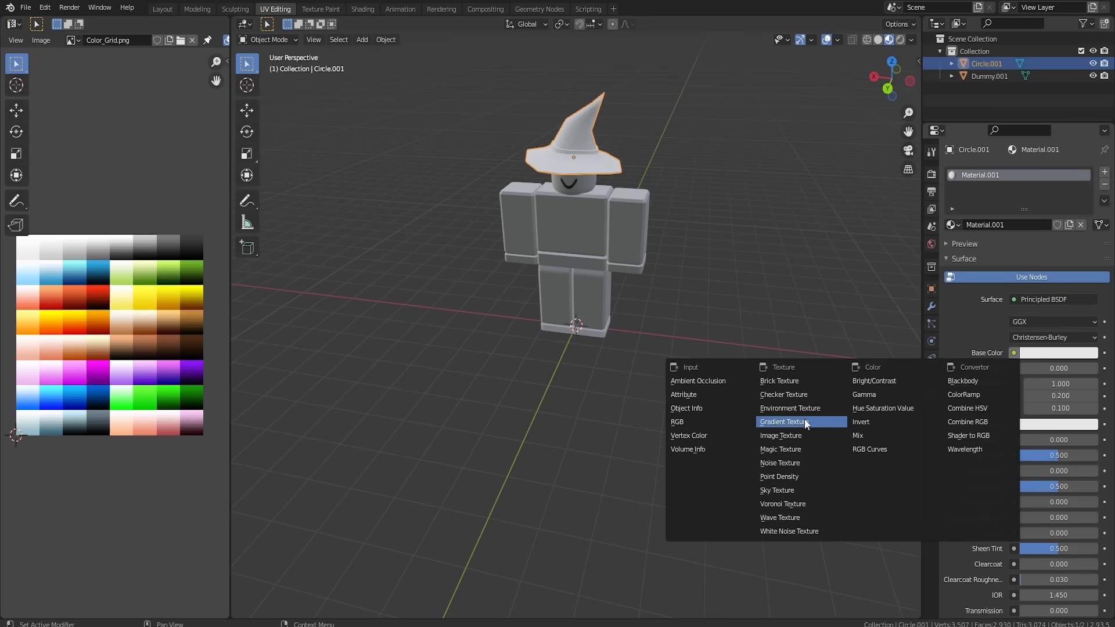
left_click(788, 433)
Open Color_Grid.png from the Desktop in the UV editor and assign it as the image for the material's Base Color.
middle_click_drag(664, 177, 628, 351, "shift")
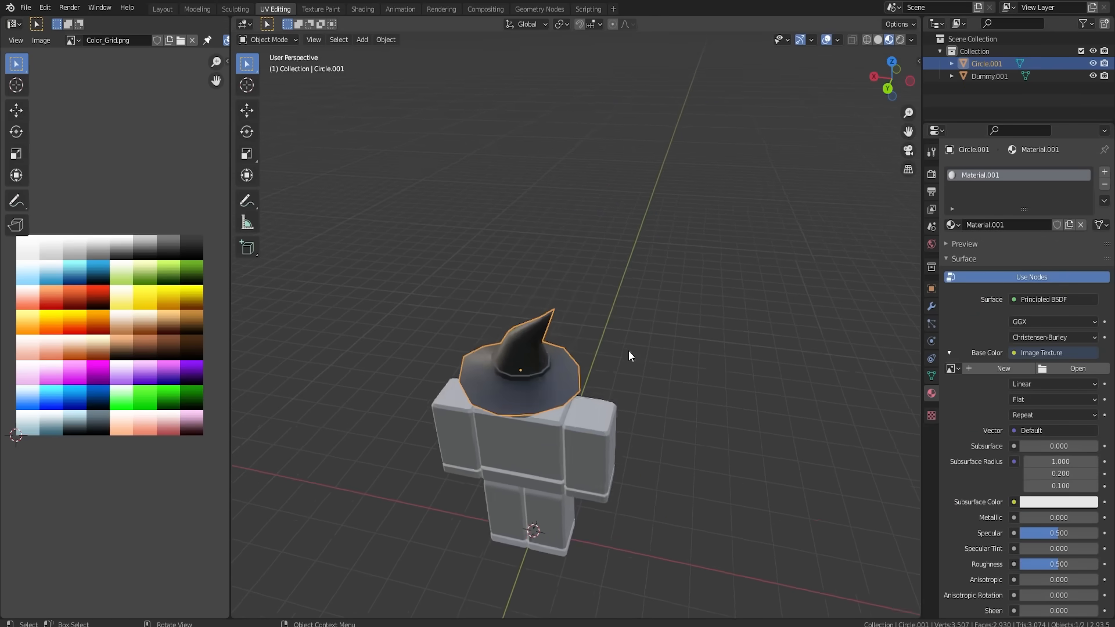
scroll(563, 402, "up", 5)
middle_click_drag(563, 401, 598, 354)
scroll(600, 351, "down", 3)
middle_click_drag(662, 336, 687, 333)
middle_click_drag(611, 217, 637, 187, "shift")
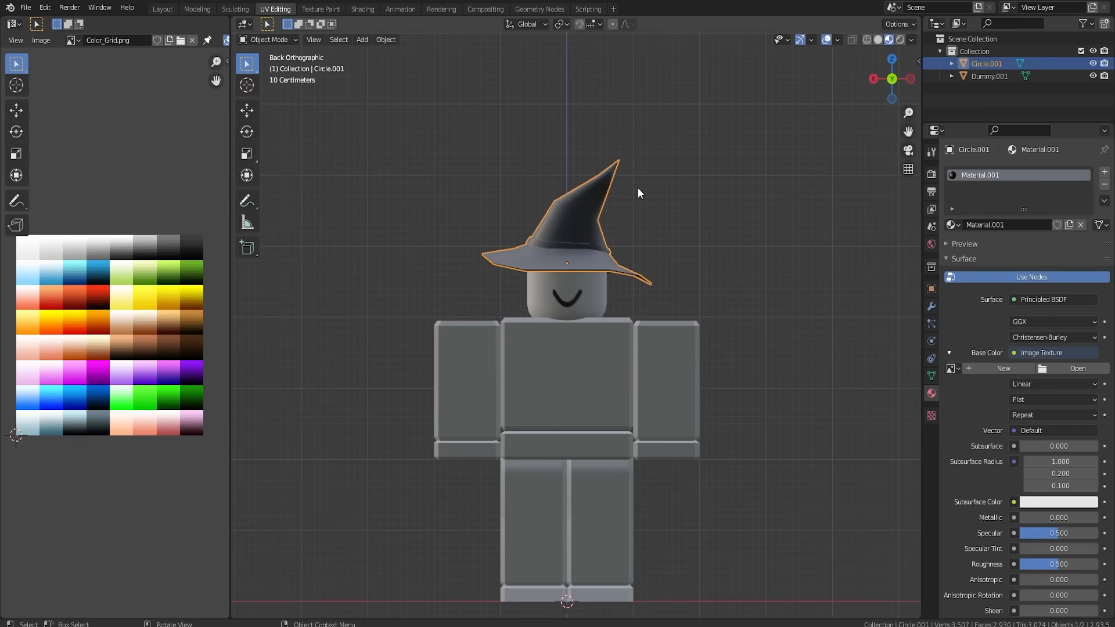
left_click(951, 225)
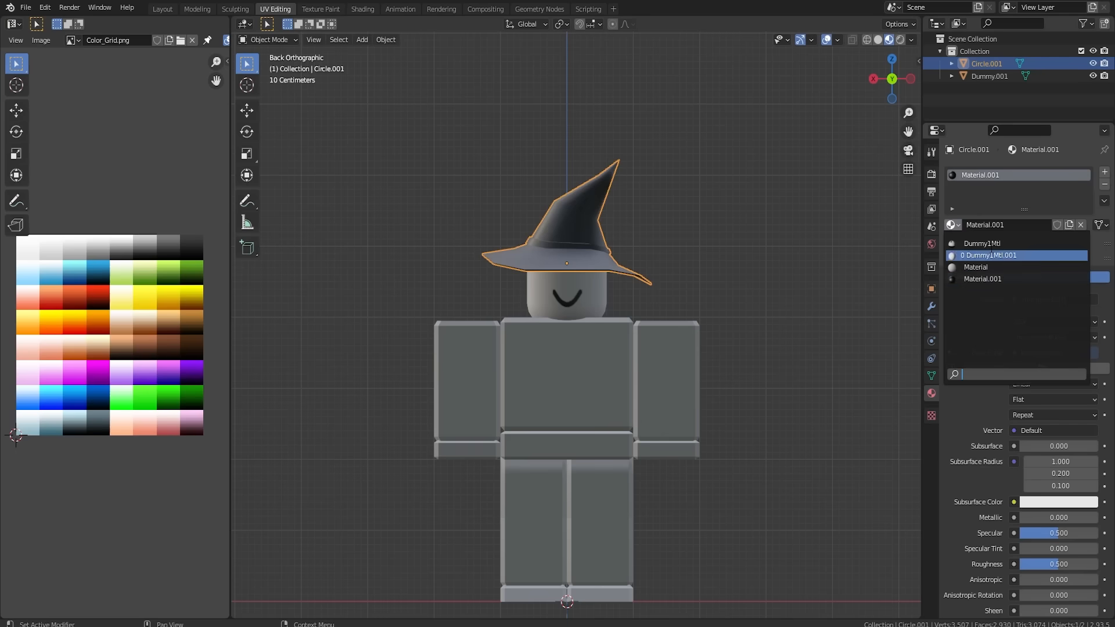
left_click(139, 40)
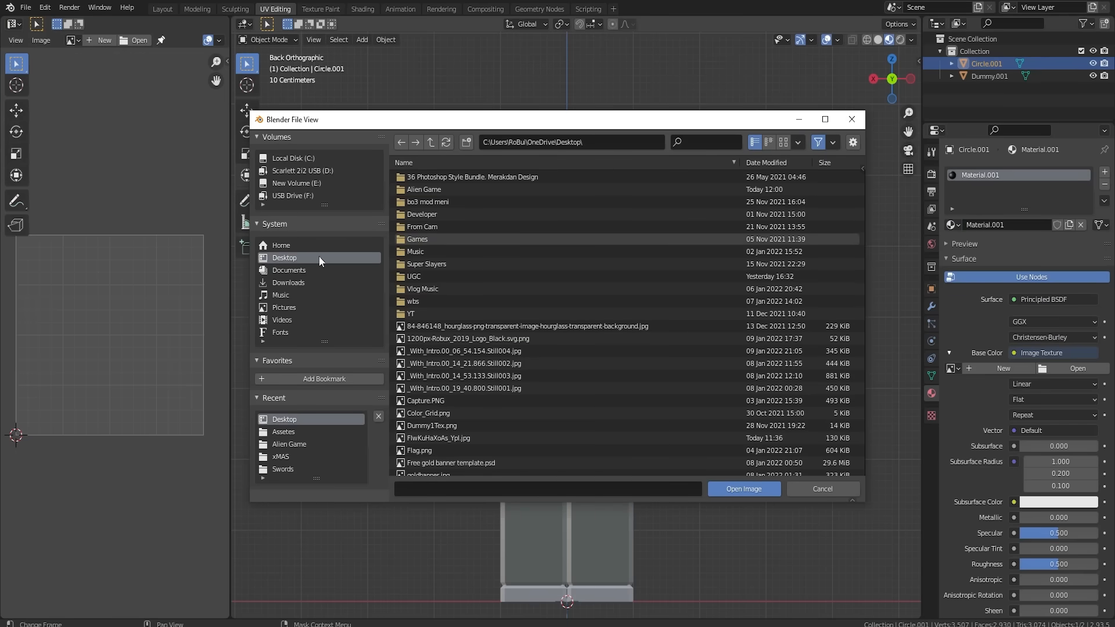
left_click(425, 412)
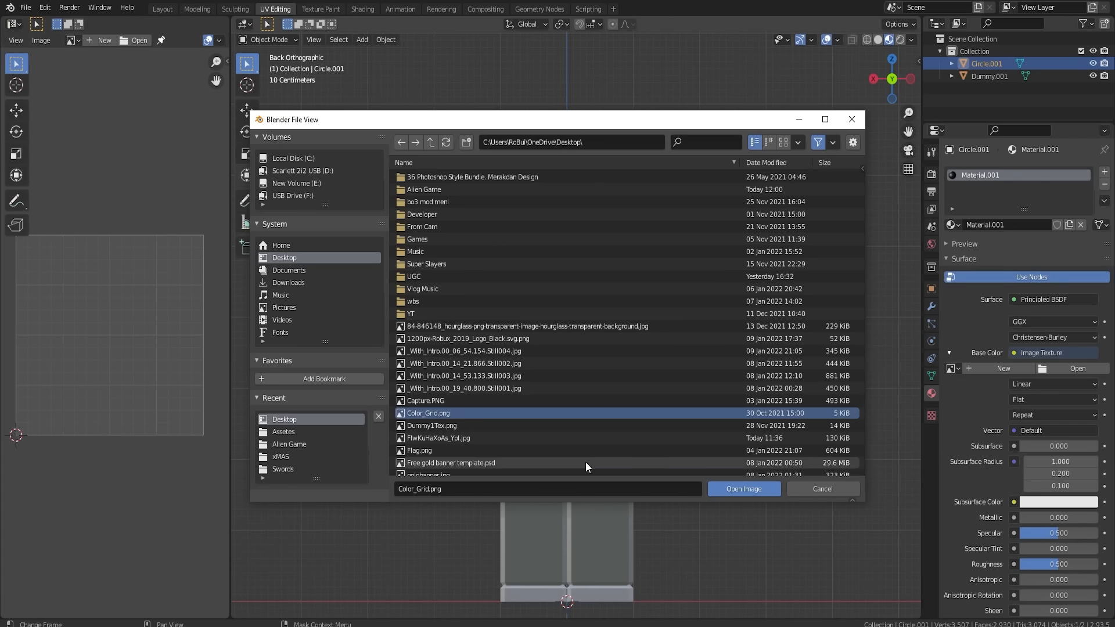
left_click(743, 488)
left_click(953, 368)
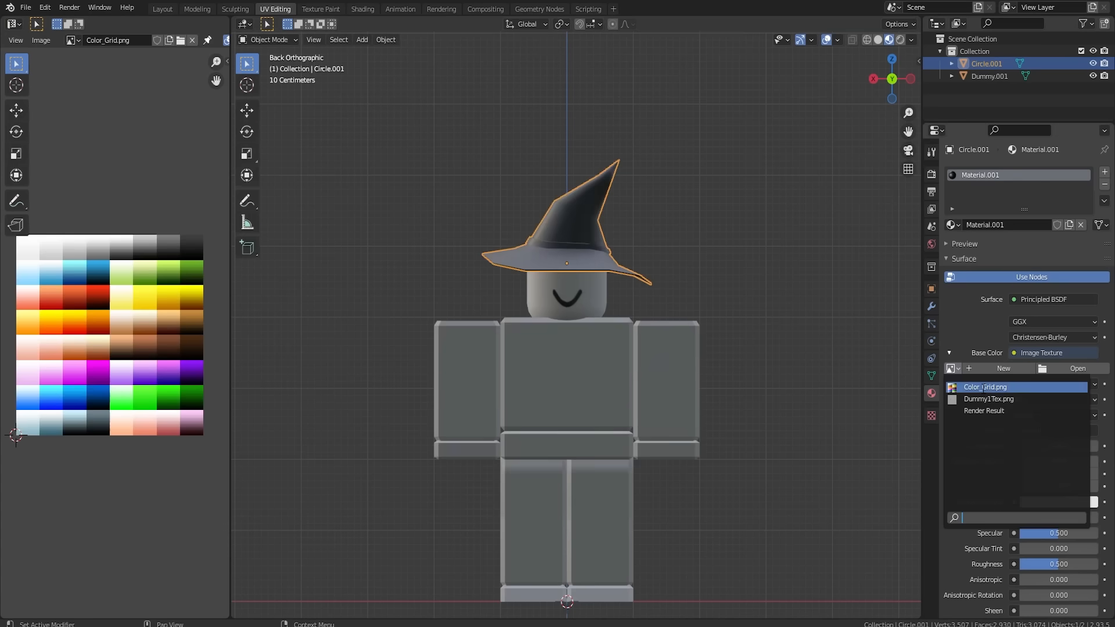
left_click(986, 387)
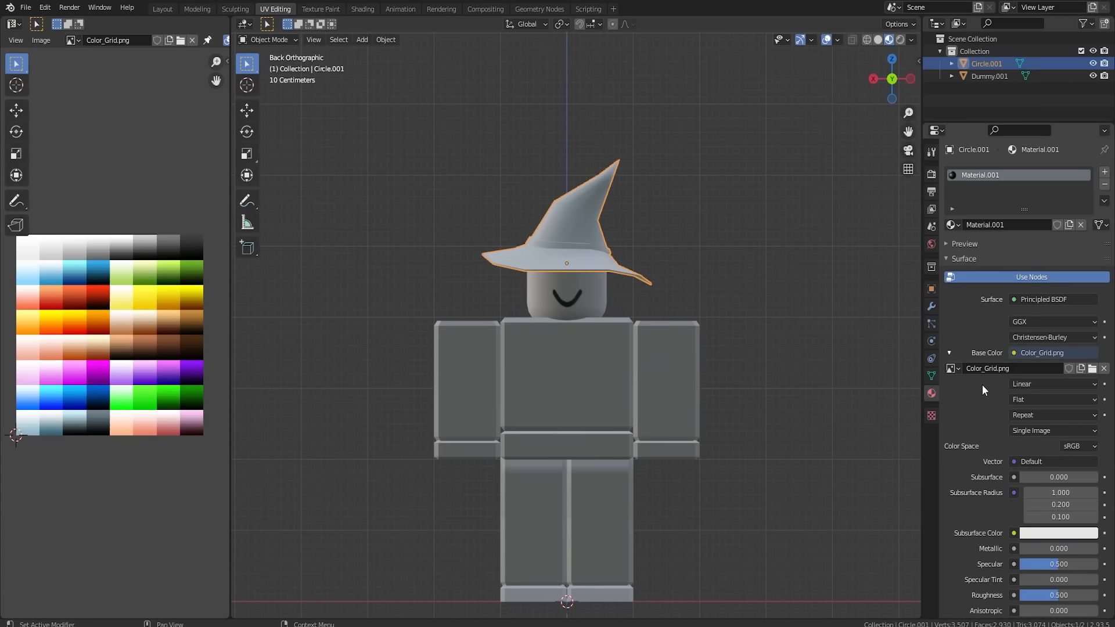
Select all of the hat's faces in Edit Mode and unwrap them with Project from View from the back view.
key("Tab")
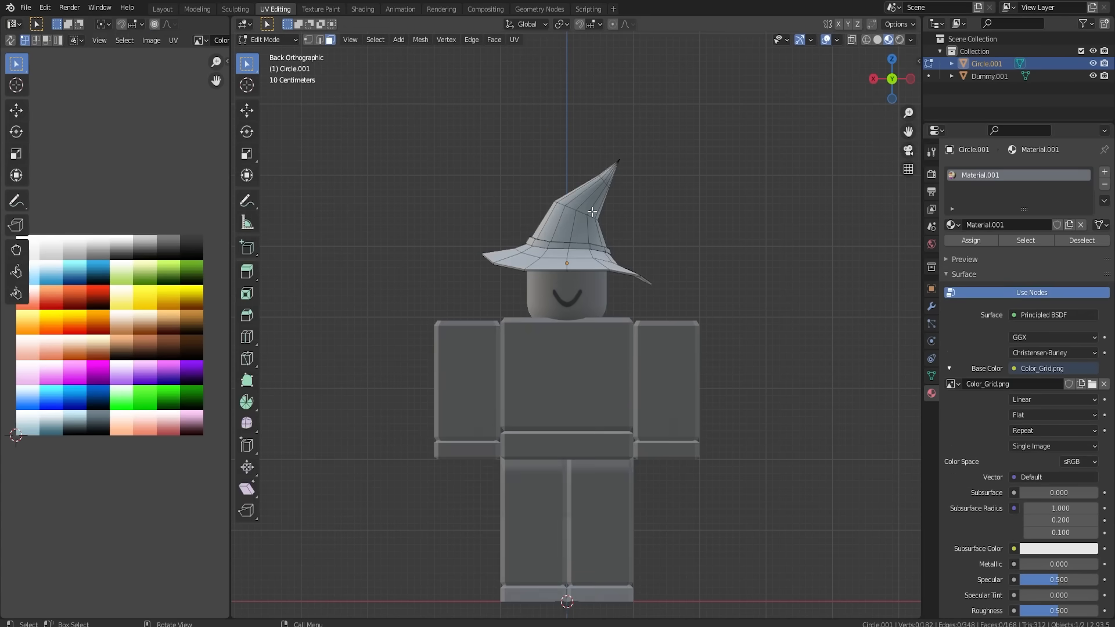
key("a")
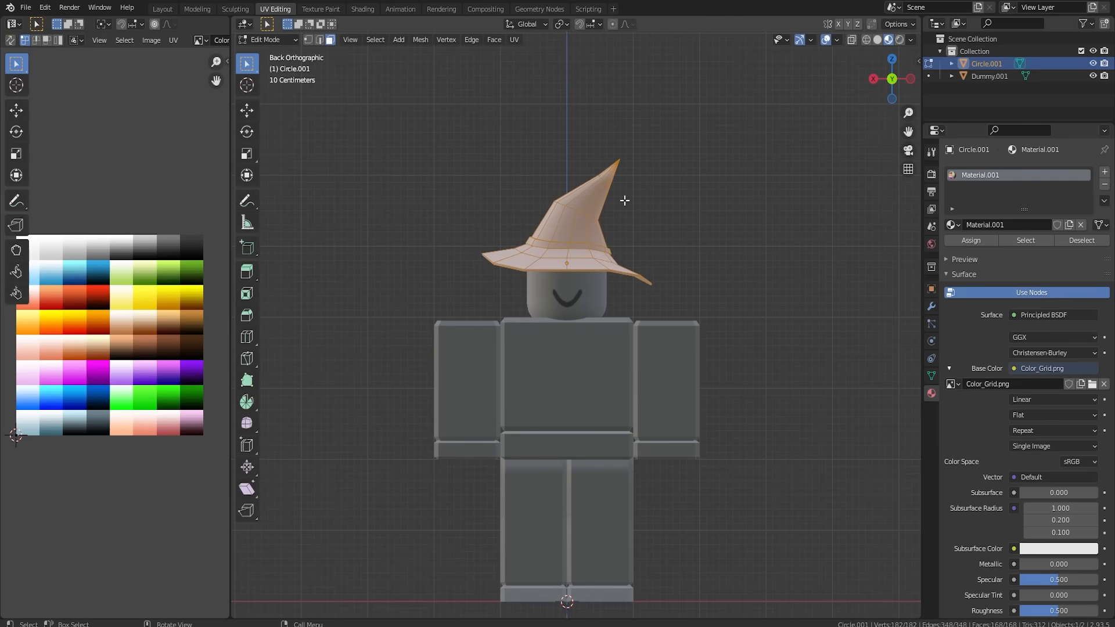
key("u")
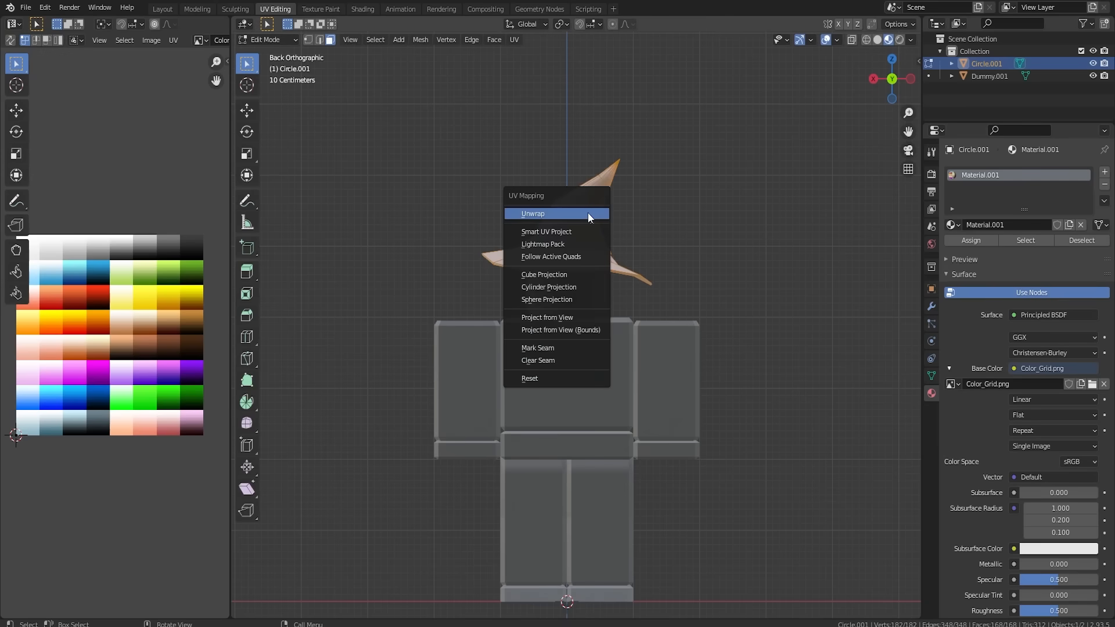
left_click(561, 319)
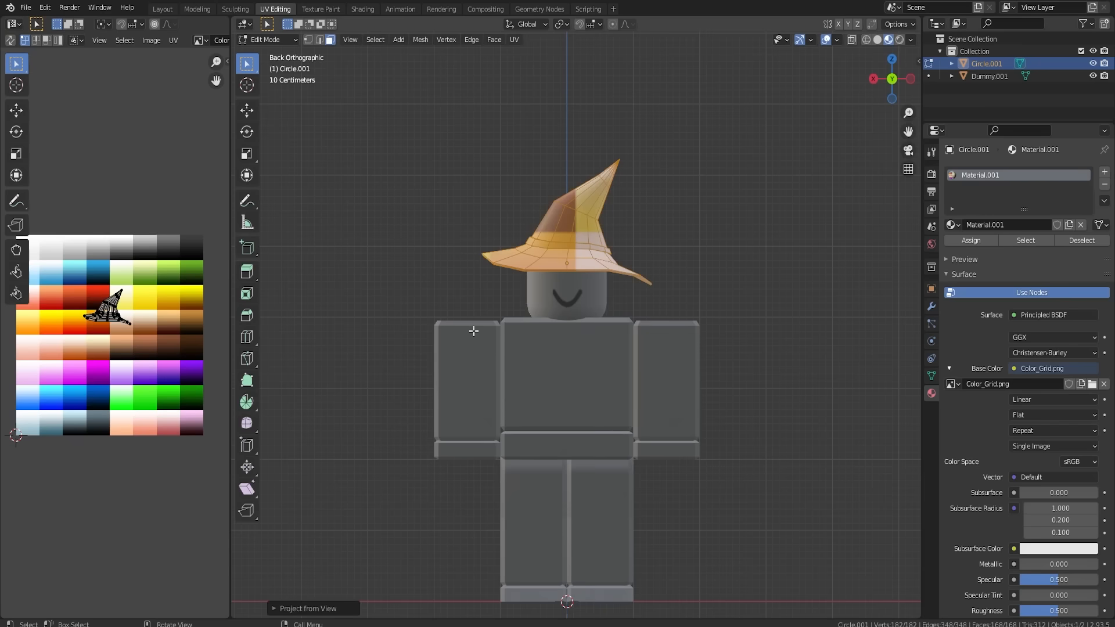
Scale all of the hat's UVs down, move them onto the dark purple cell of the color grid, and return to Object Mode.
scroll(127, 336, "up", 1)
key("a")
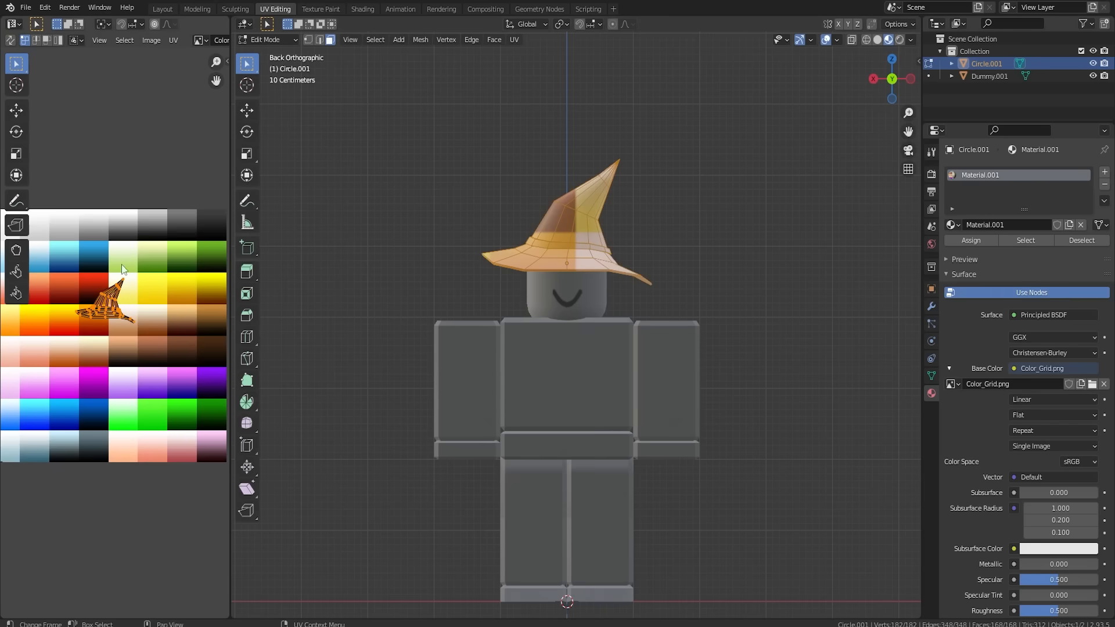
key("s")
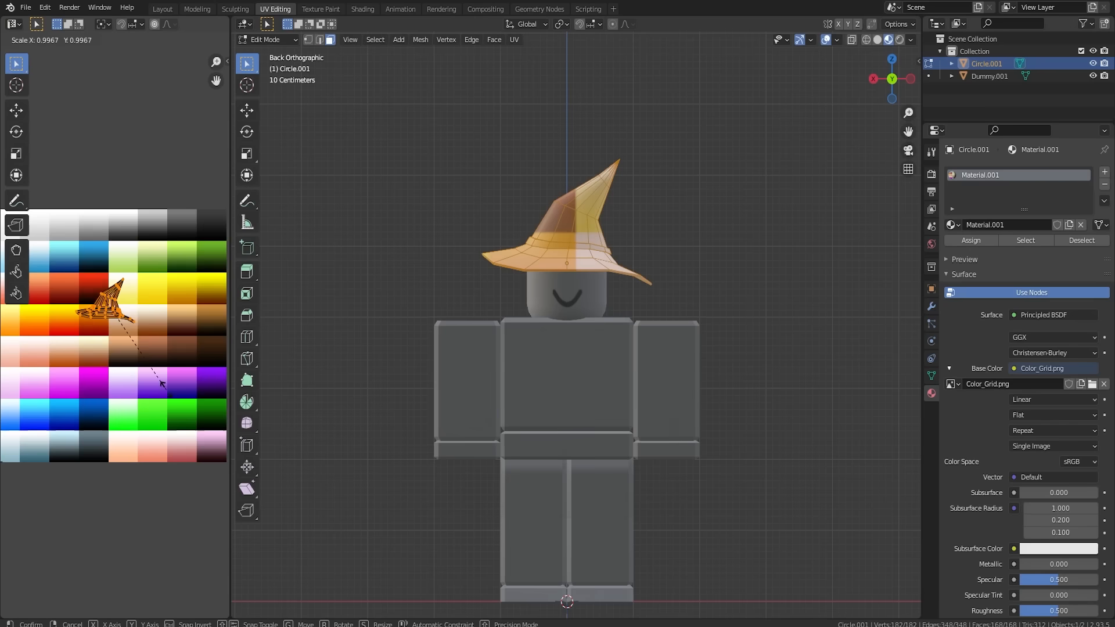
left_click(126, 332)
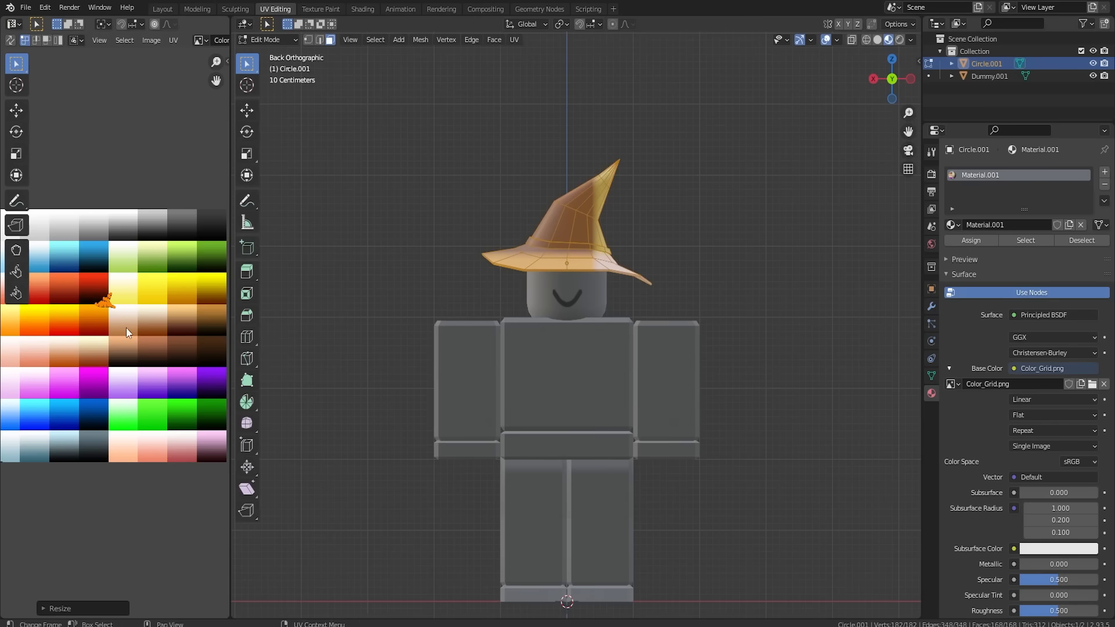
key("g")
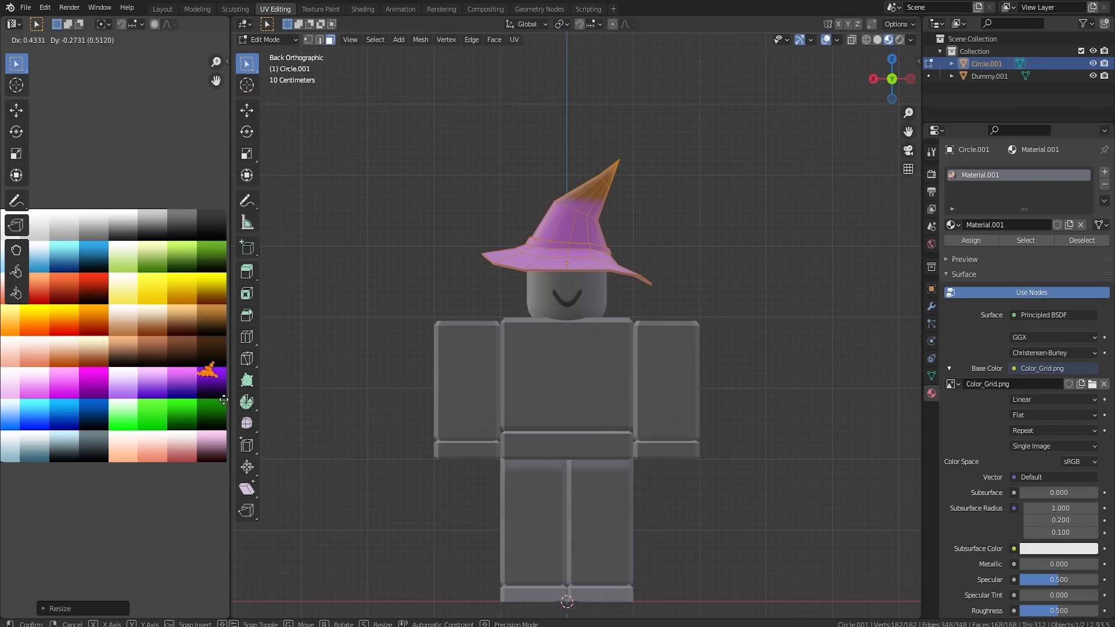
left_click(227, 406)
key("Tab")
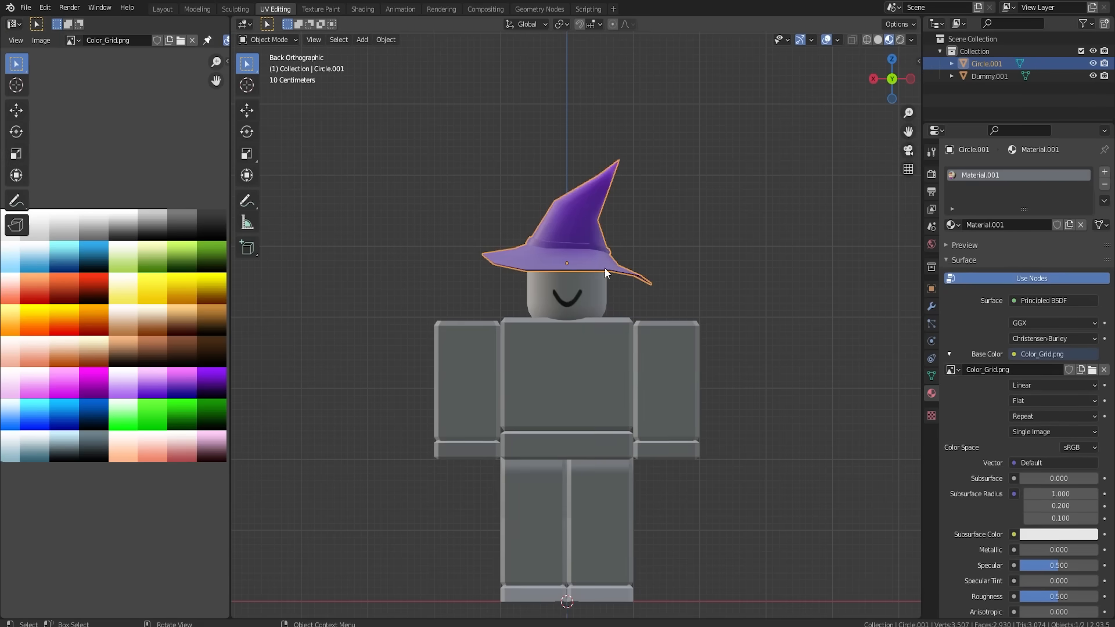
Select the hat band's faces in Edit Mode, grow the selection, move their UVs down into the near-black purple shade, and return to Object Mode.
scroll(615, 267, "up", 3)
middle_click_drag(659, 268, 657, 291)
key("Tab")
scroll(615, 292, "up", 5)
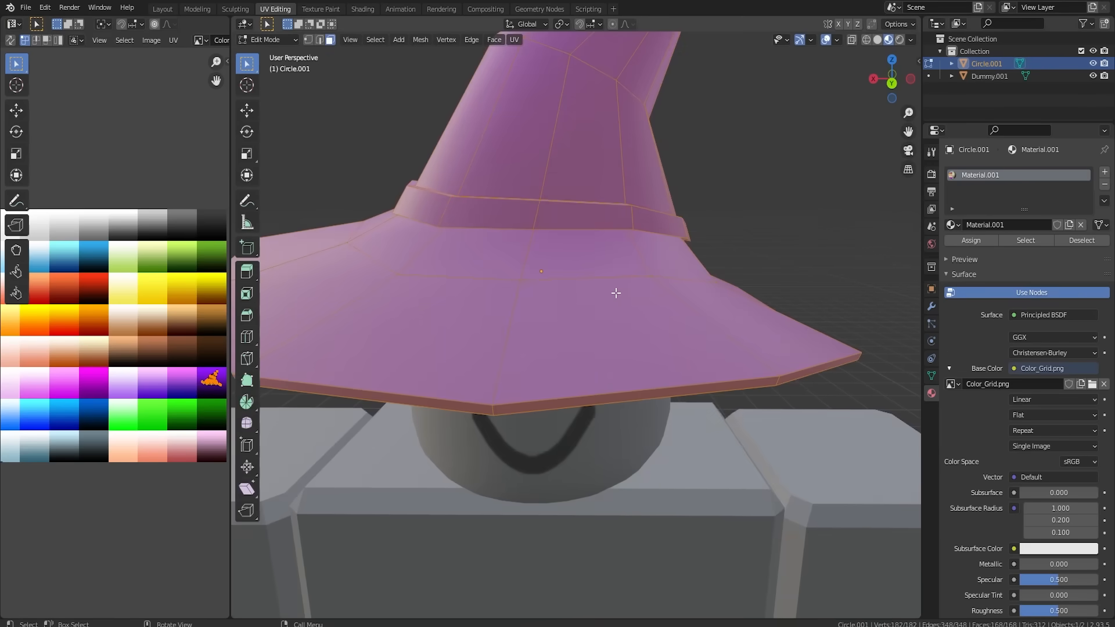
left_click(579, 209, "alt")
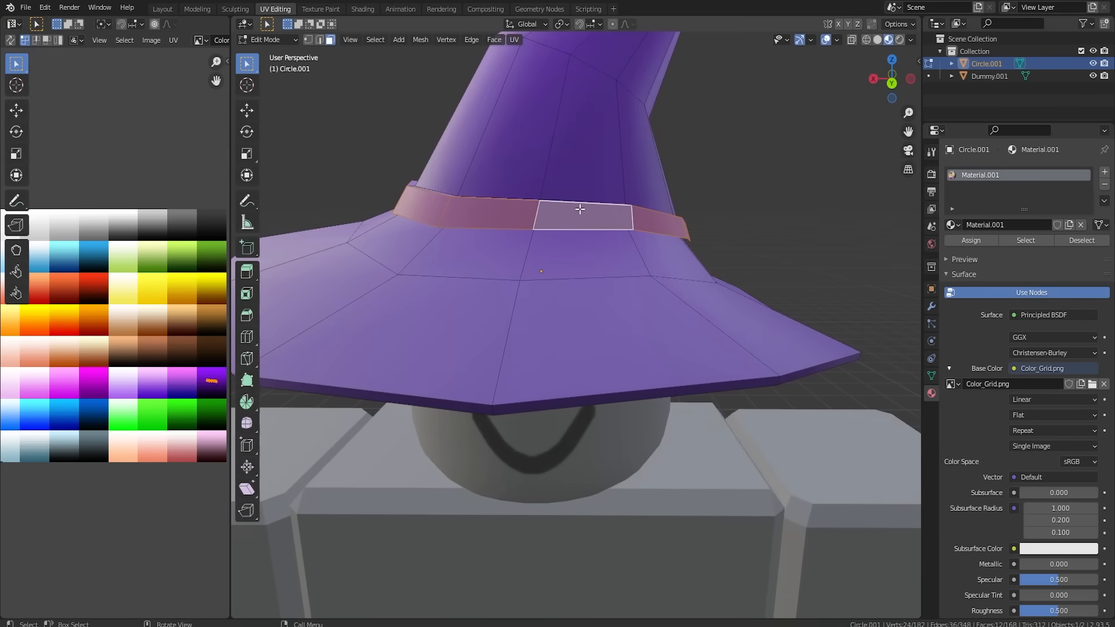
key("ctrl+KP_Add")
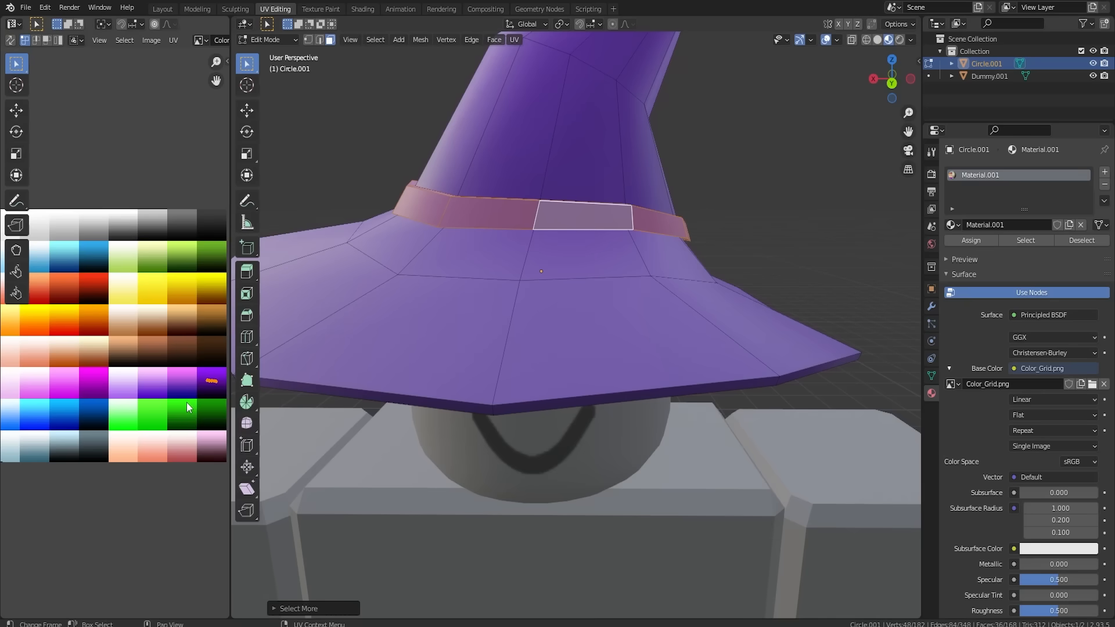
key("g")
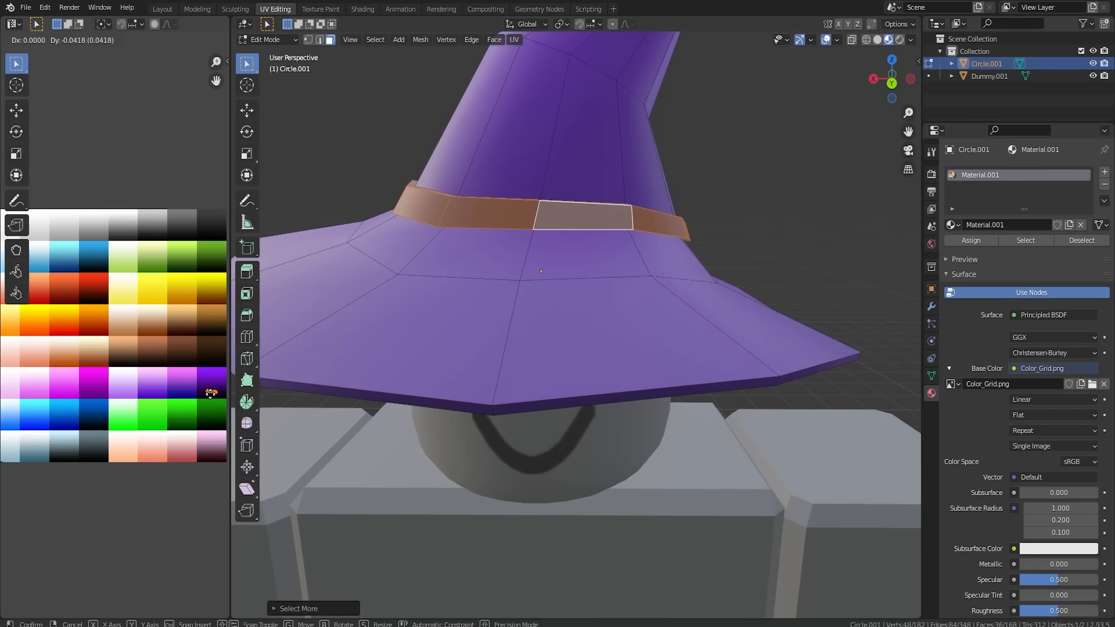
left_click(210, 392)
key("Tab")
scroll(504, 402, "down", 8)
middle_click_drag(691, 295, 721, 304)
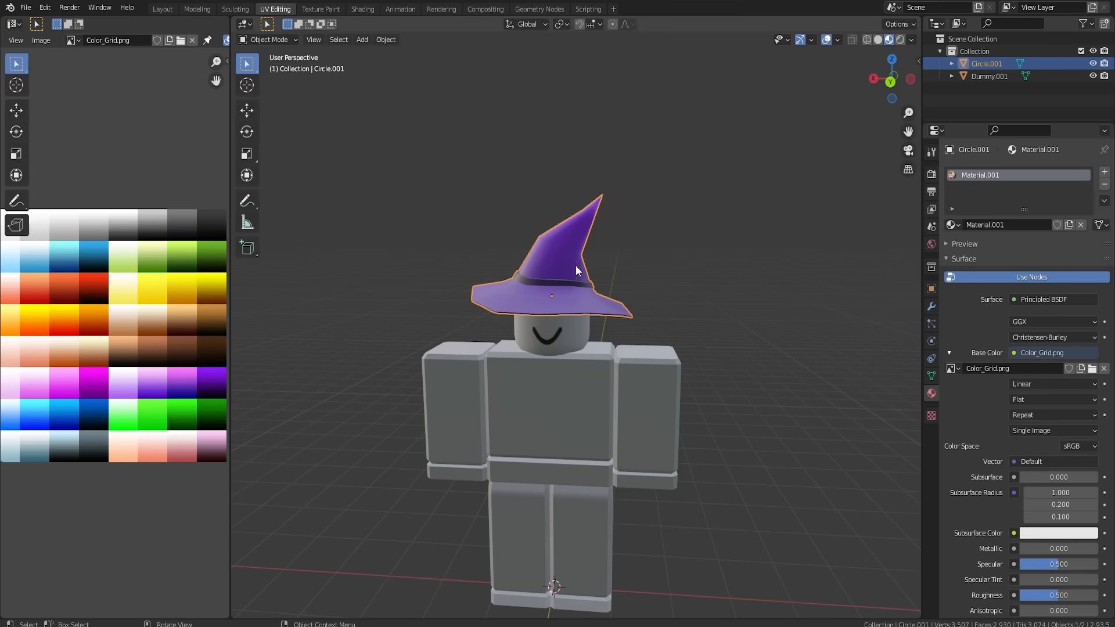
Export the hat to the Desktop as hat.fbx in FBX format, limited to the selected objects.
left_click(29, 8)
mouse_move(54, 187)
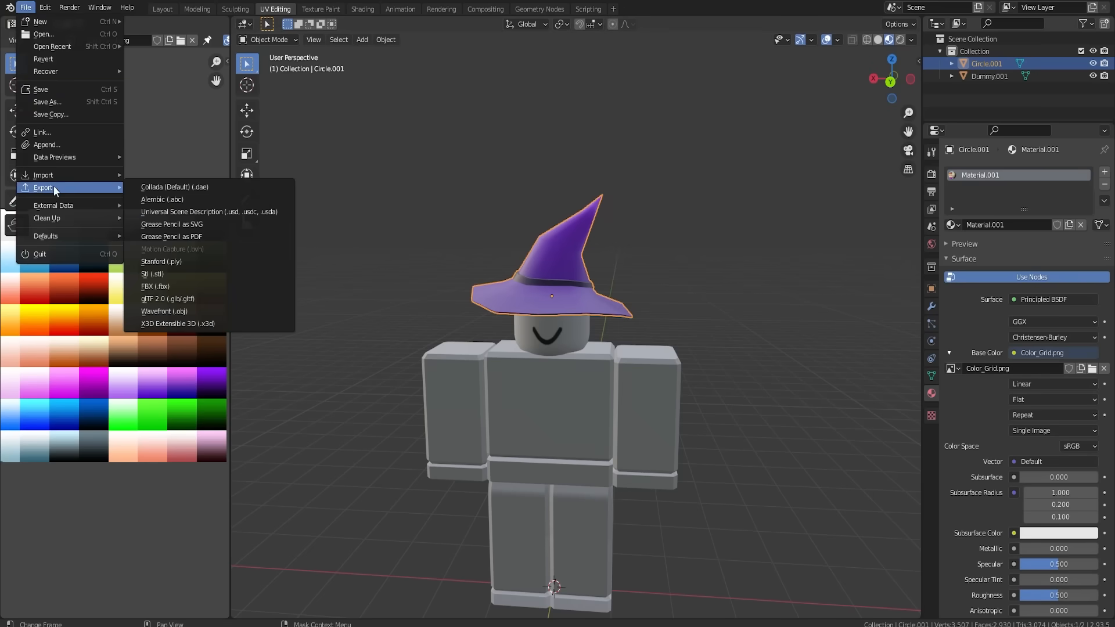
left_click(165, 286)
type("hat")
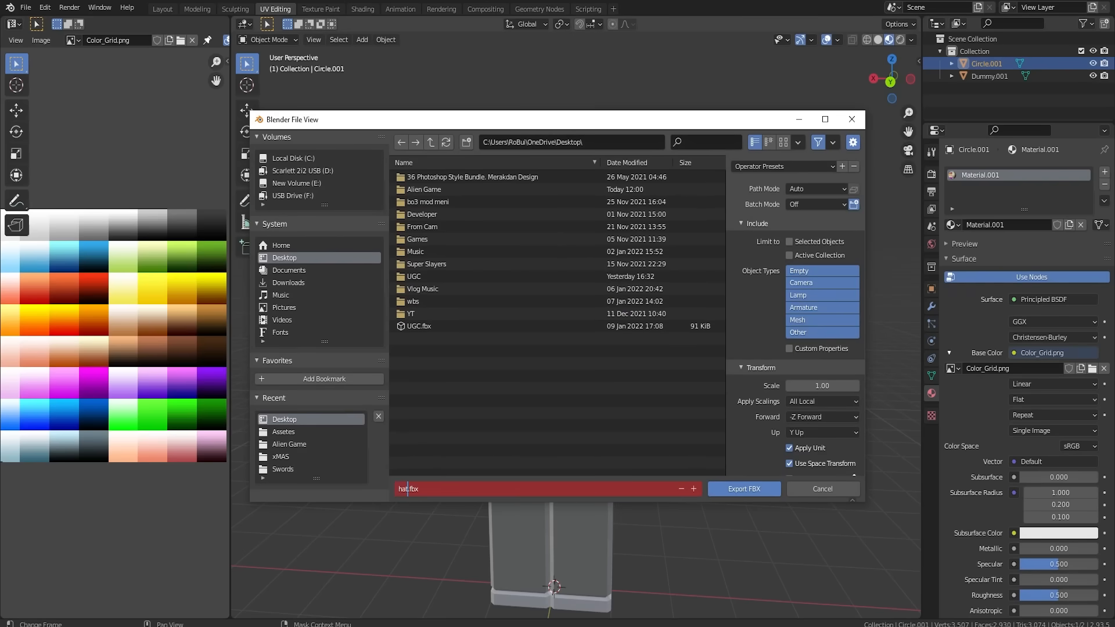
key("Return")
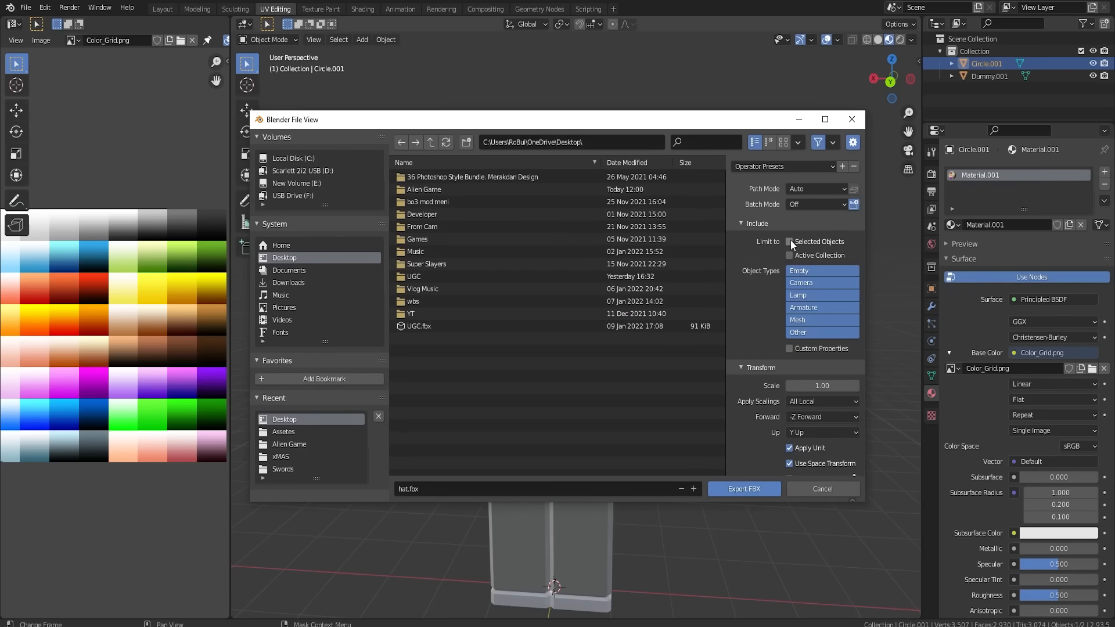
left_click(789, 241)
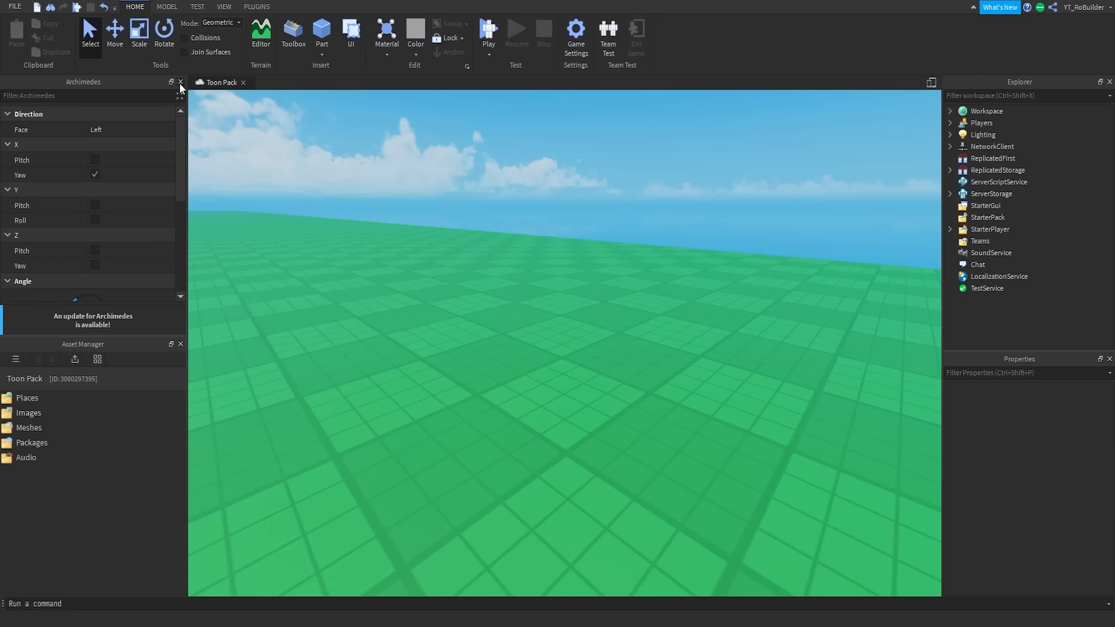
Switch to Roblox Studio, close the Archimedes panel, and try to bulk import hat.fbx from the Desktop.
left_click(180, 80)
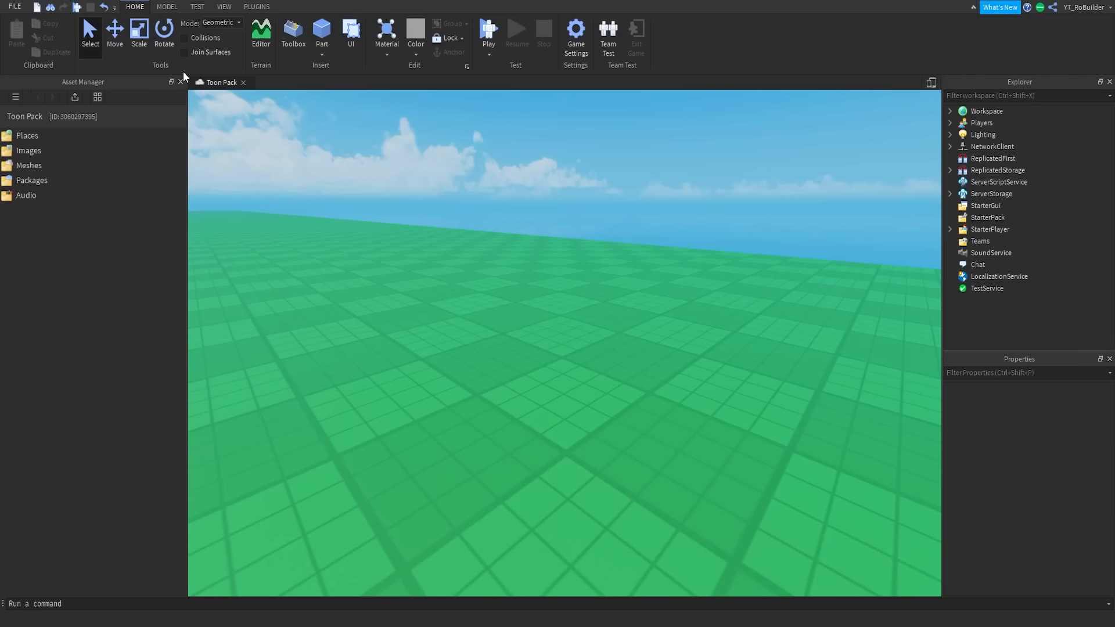
left_click(225, 7)
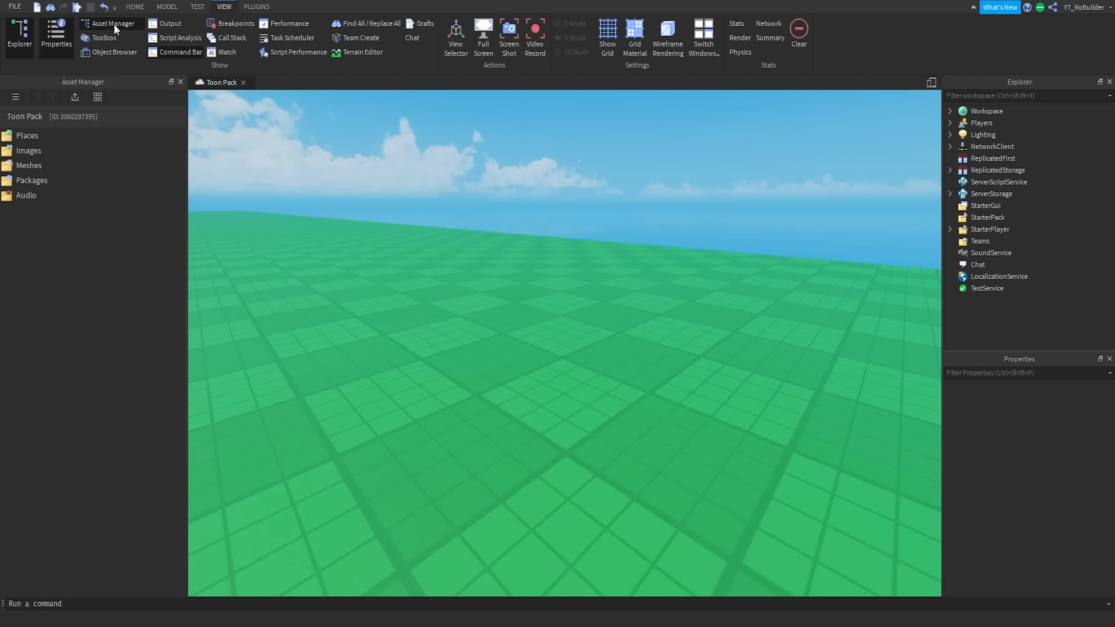
left_click(75, 99)
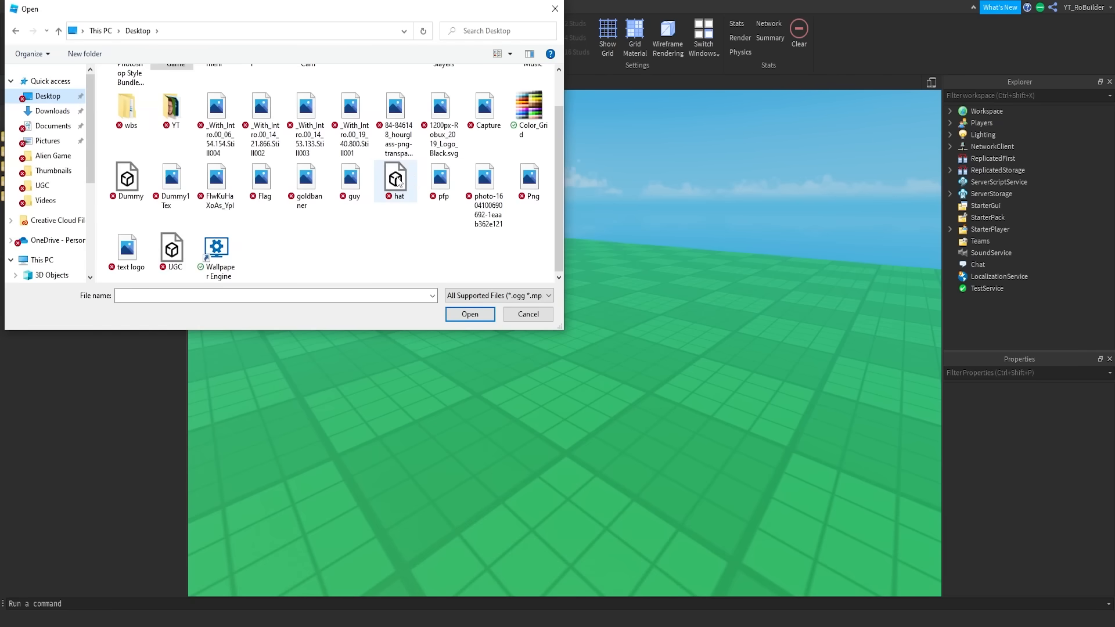
double_click(396, 176)
left_click(606, 351)
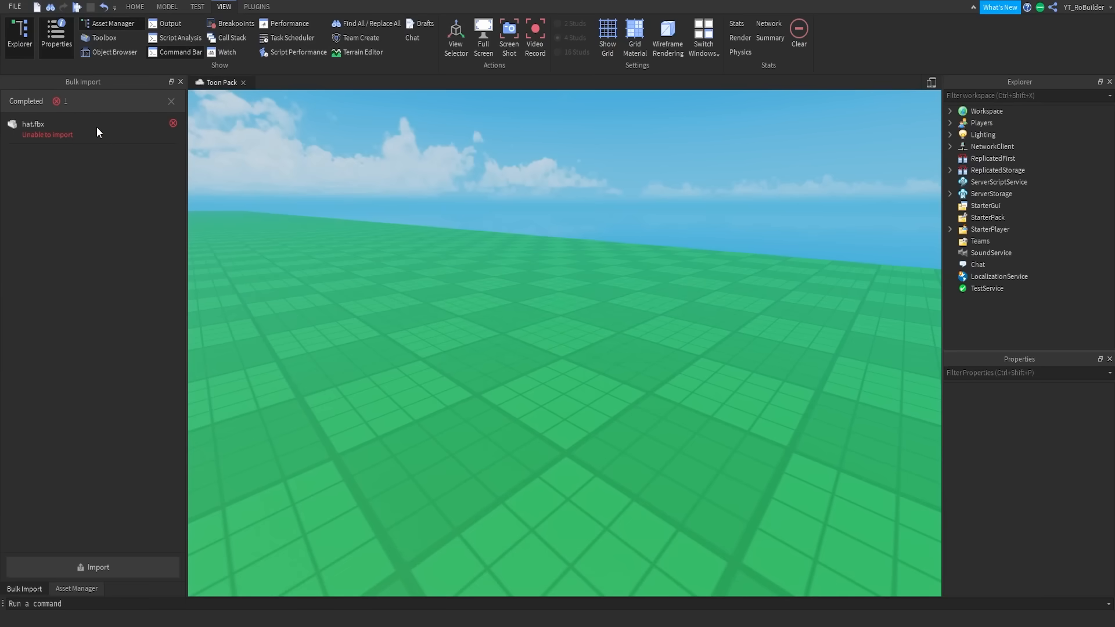
Retry the bulk import of hat.fbx and check its import status.
left_click(123, 566)
left_click(461, 312)
left_click(606, 350)
mouse_move(95, 141)
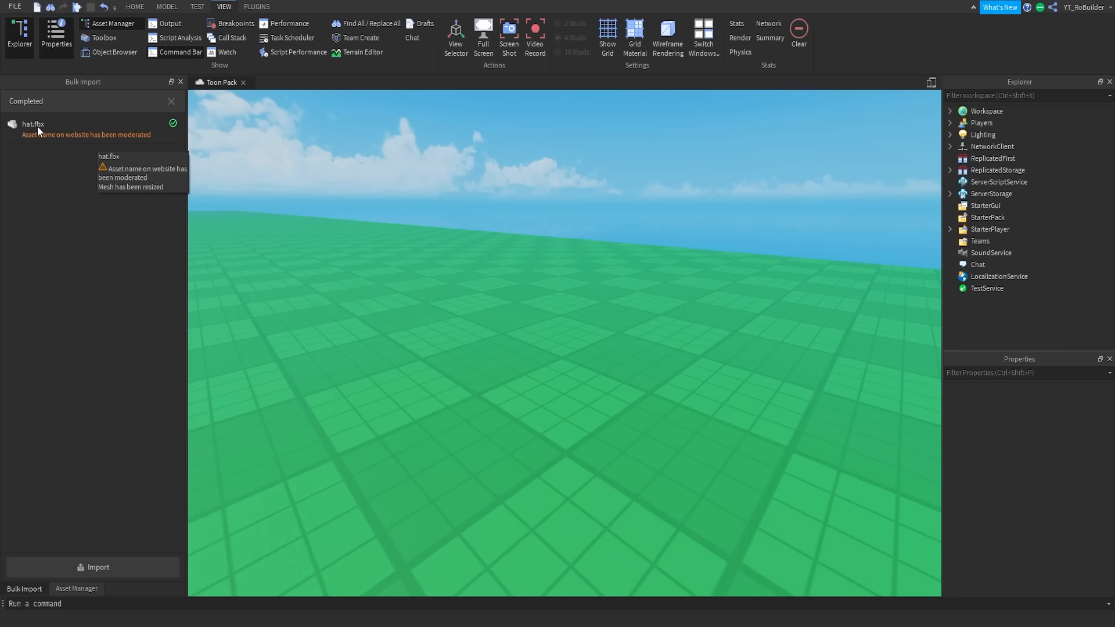
Insert the imported hat mesh from the Asset Manager into the Workspace and place it on the baseplate.
left_click(93, 589)
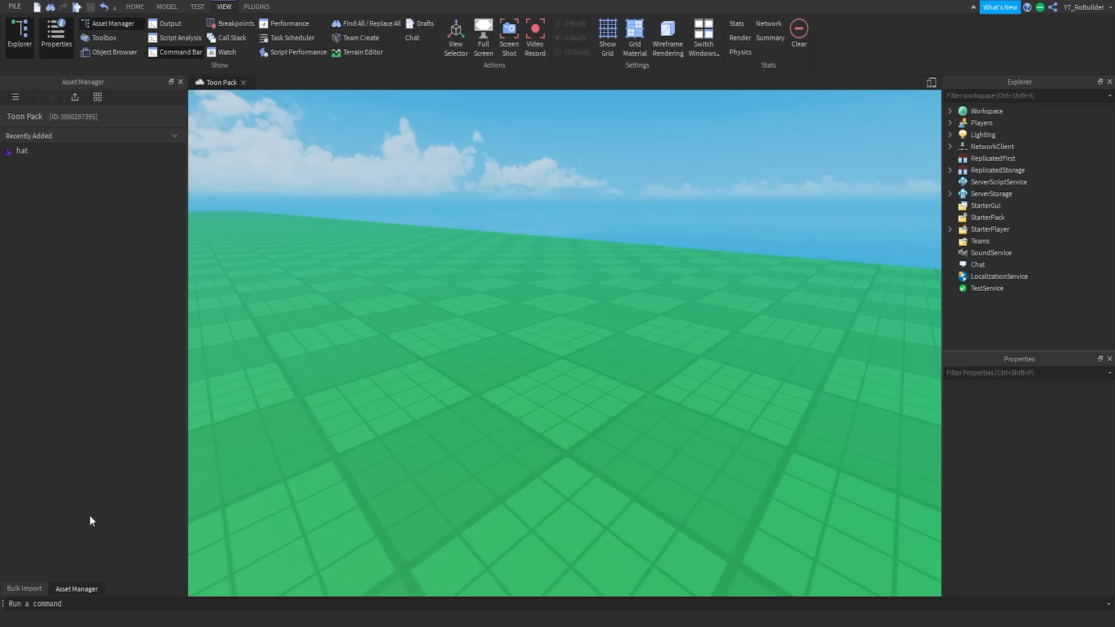
right_click(26, 148)
left_click(78, 171)
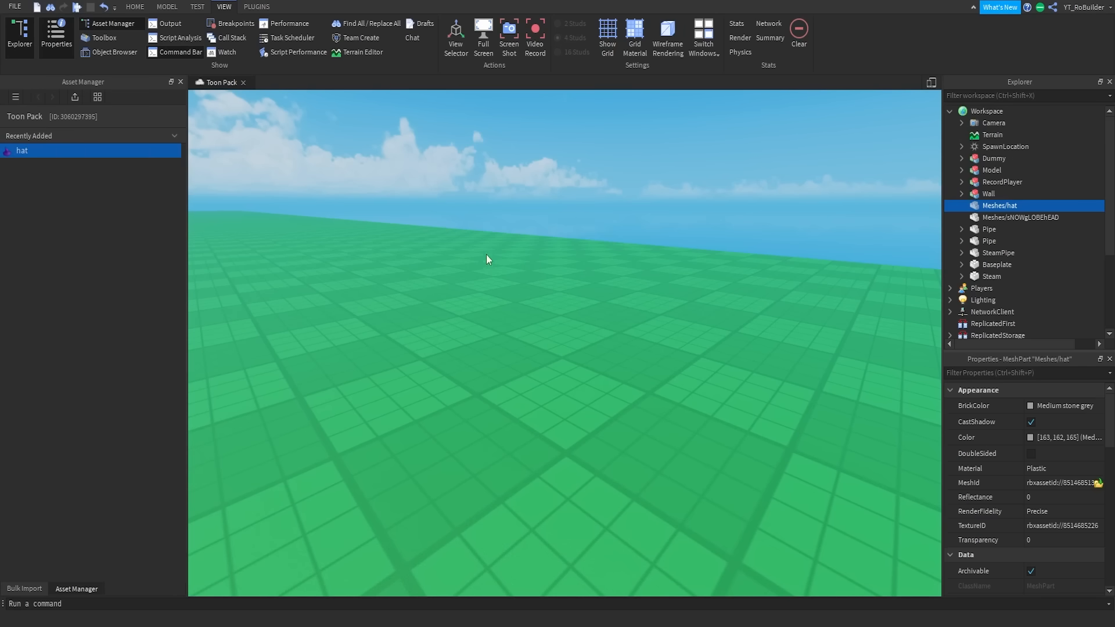
key("f")
right_click_drag(635, 251, 638, 256)
left_click_drag(578, 345, 492, 488)
right_click_drag(492, 488, 492, 491)
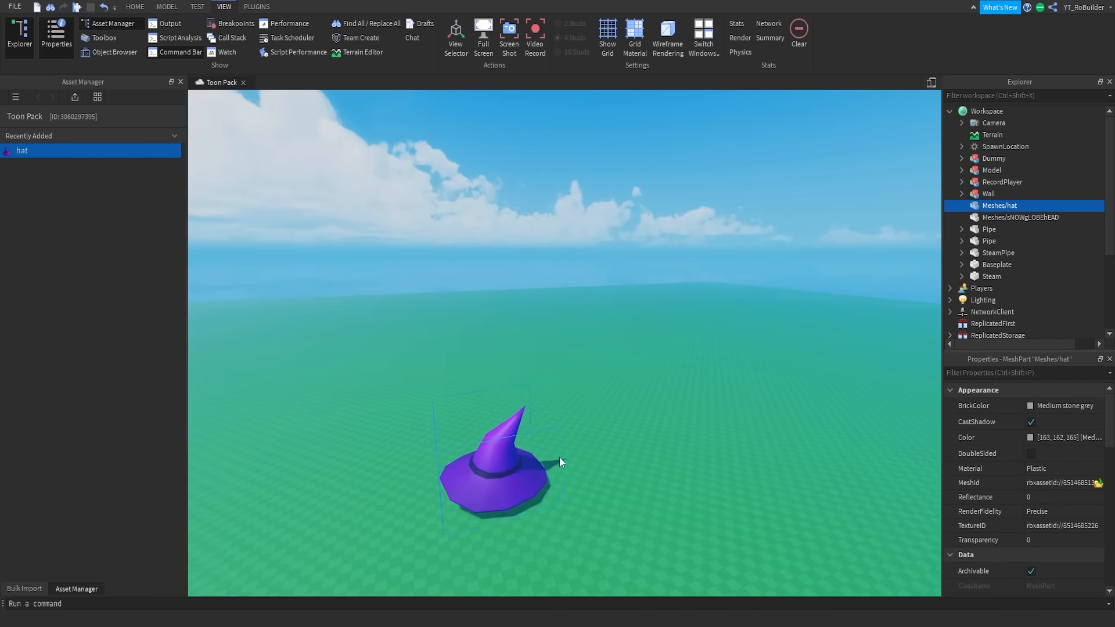
Examine the imported hat's shape, purple shading and dark band up close.
scroll(564, 453, "up", 4)
right_click_drag(559, 457, 564, 453)
scroll(565, 454, "up", 3)
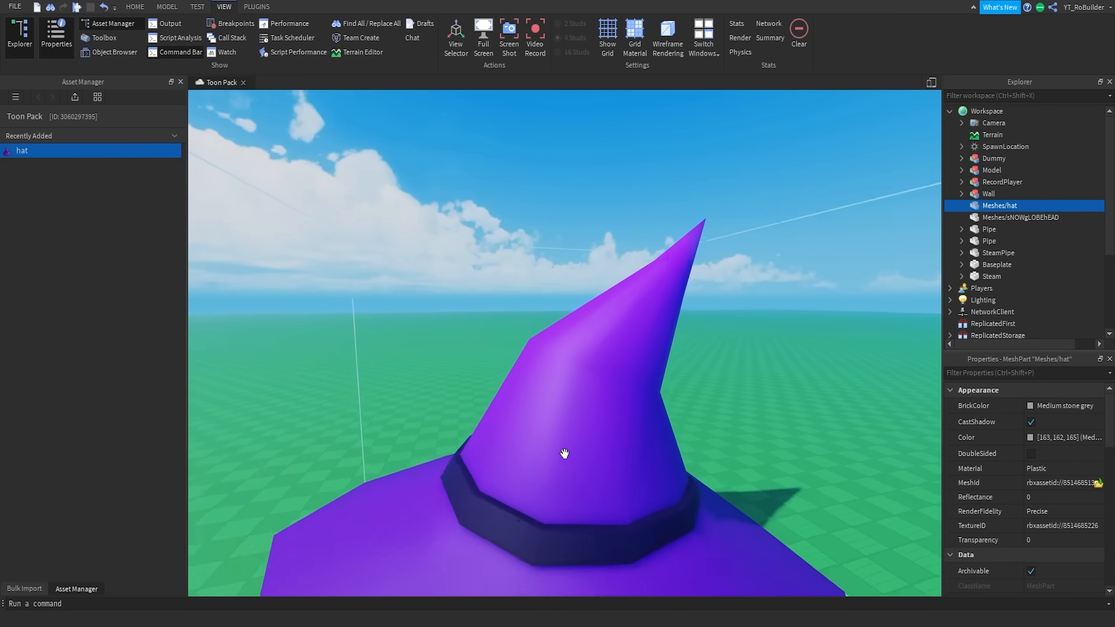
scroll(564, 453, "down", 3)
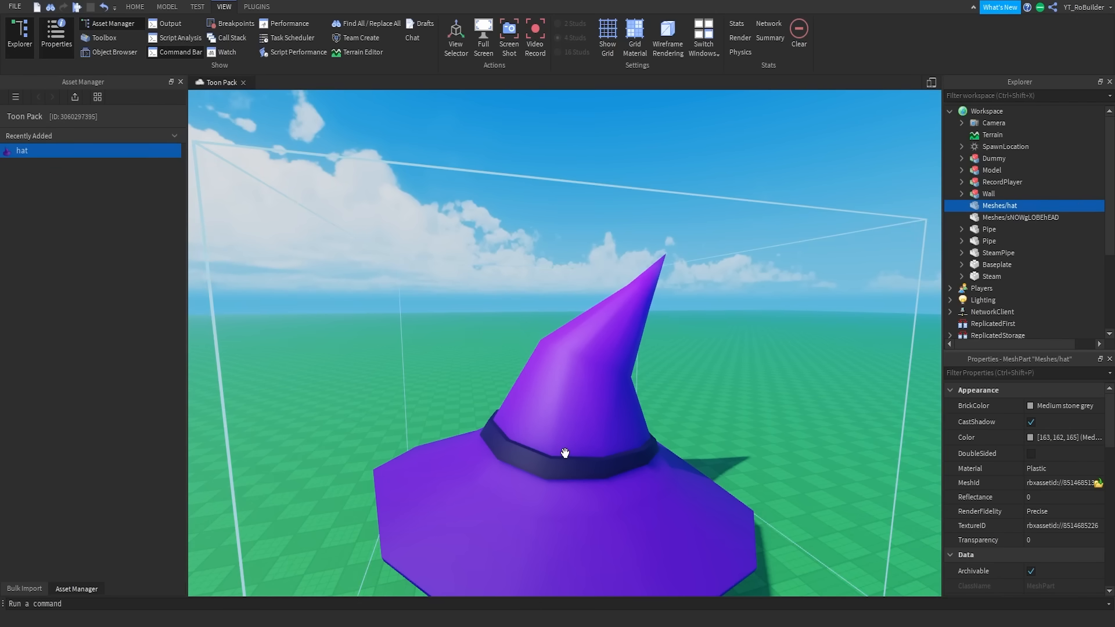
right_click_drag(620, 349, 615, 349)
scroll(620, 349, "up", 3)
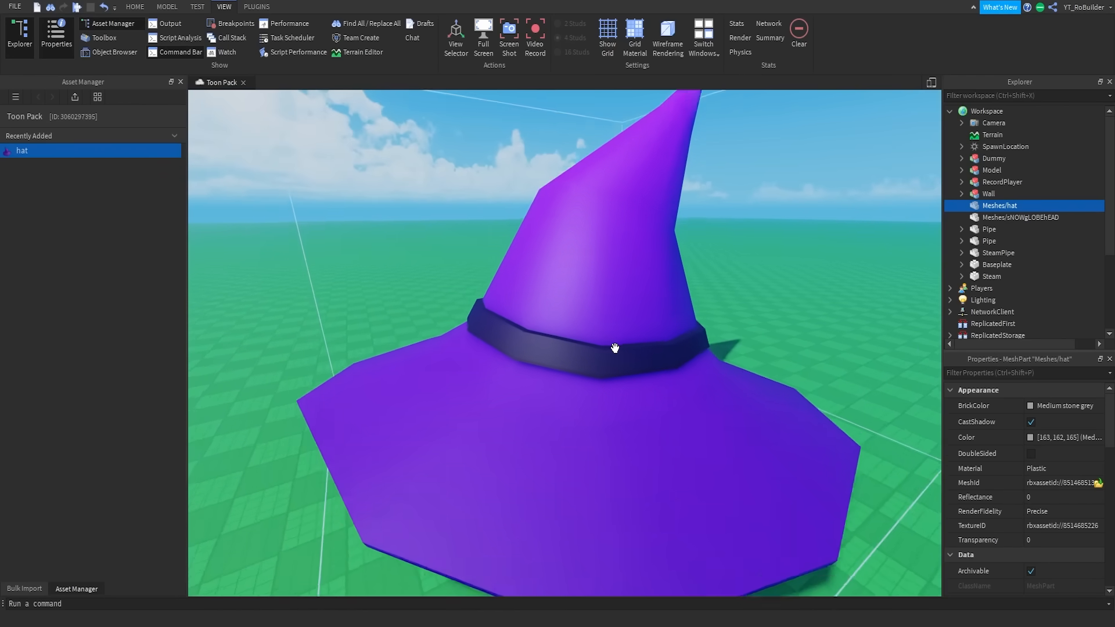
scroll(615, 350, "down", 2)
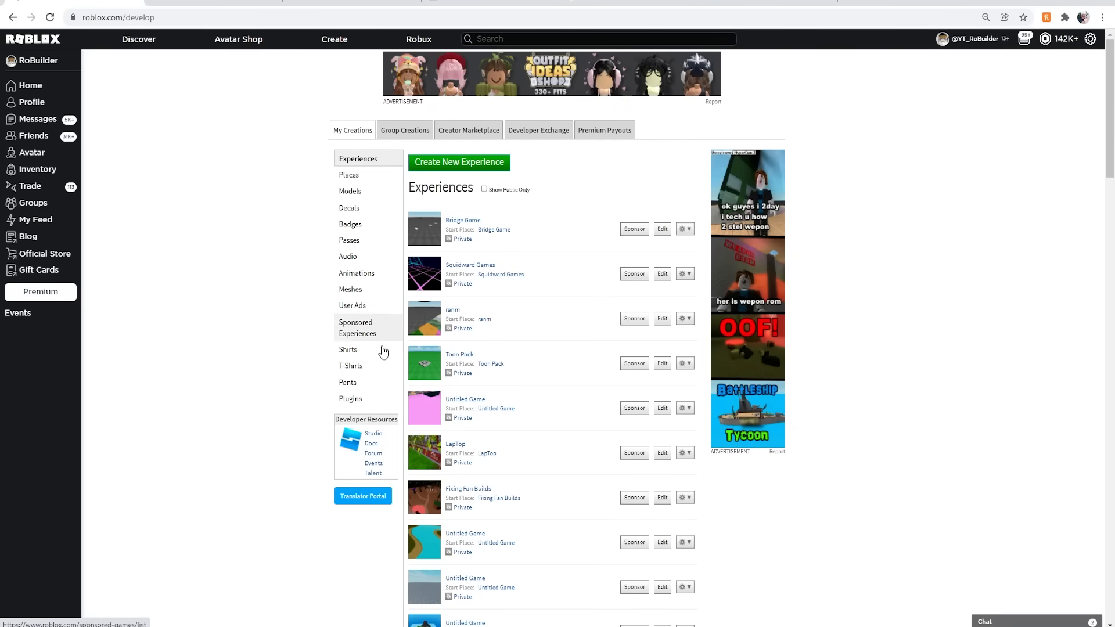
Switch to the Roblox Create page in the browser and open the Decals section of My Creations.
left_click(349, 209)
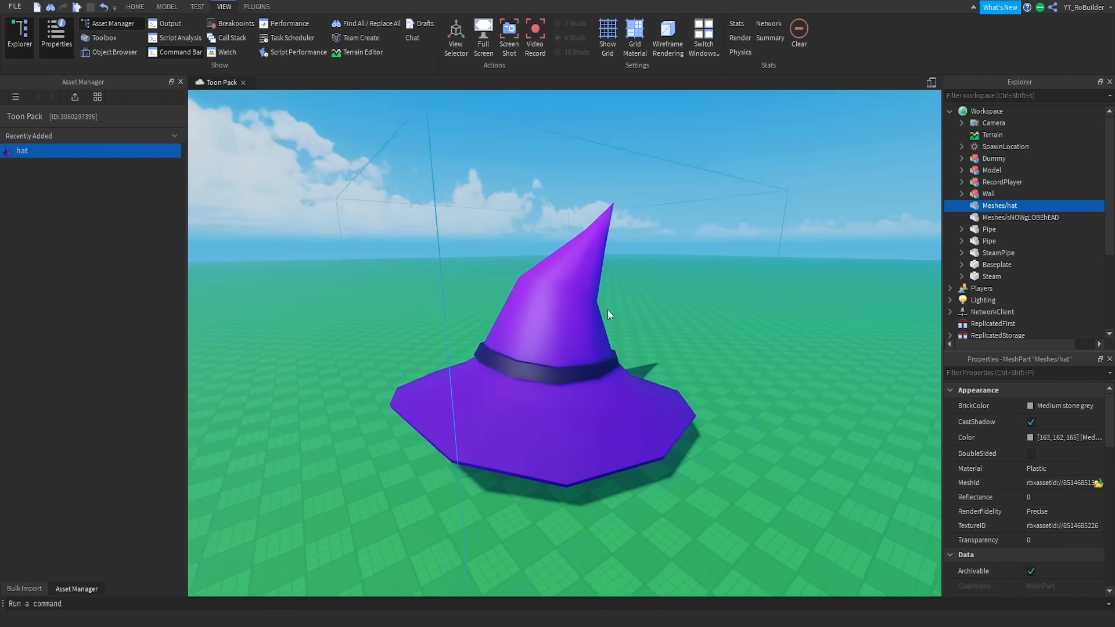
Scale the hat mesh down in Roblox Studio.
left_click(134, 6)
left_click(139, 35)
left_click_drag(582, 114, 581, 308)
right_click_drag(588, 310, 561, 312)
Bring the Dummy and the hat together with the hat above the head, and scale the hat down to about 2.6 × 1.8 × 2.6.
left_click(561, 310)
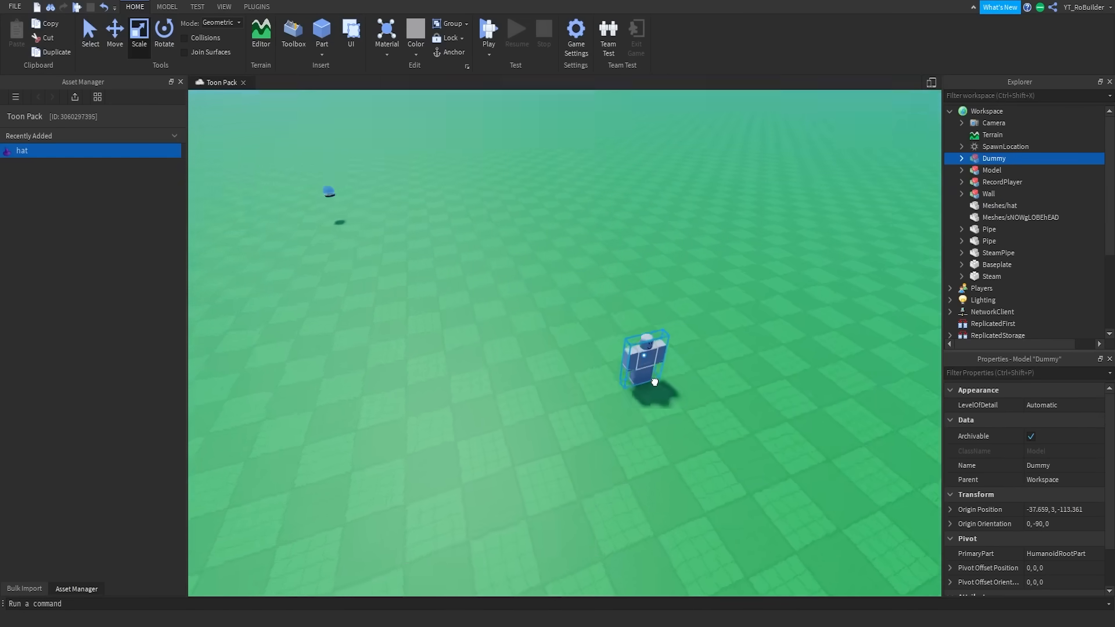
left_click_drag(654, 381, 804, 409)
left_click_drag(900, 470, 798, 421)
scroll(789, 390, "up", 3)
right_click_drag(789, 389, 790, 389)
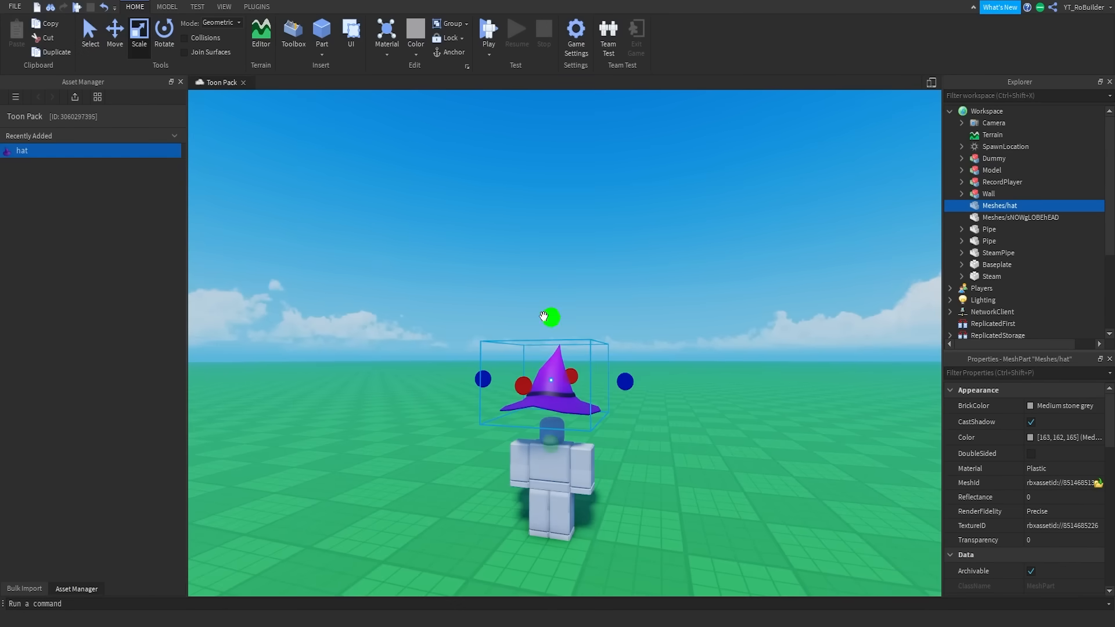
left_click_drag(550, 317, 552, 353)
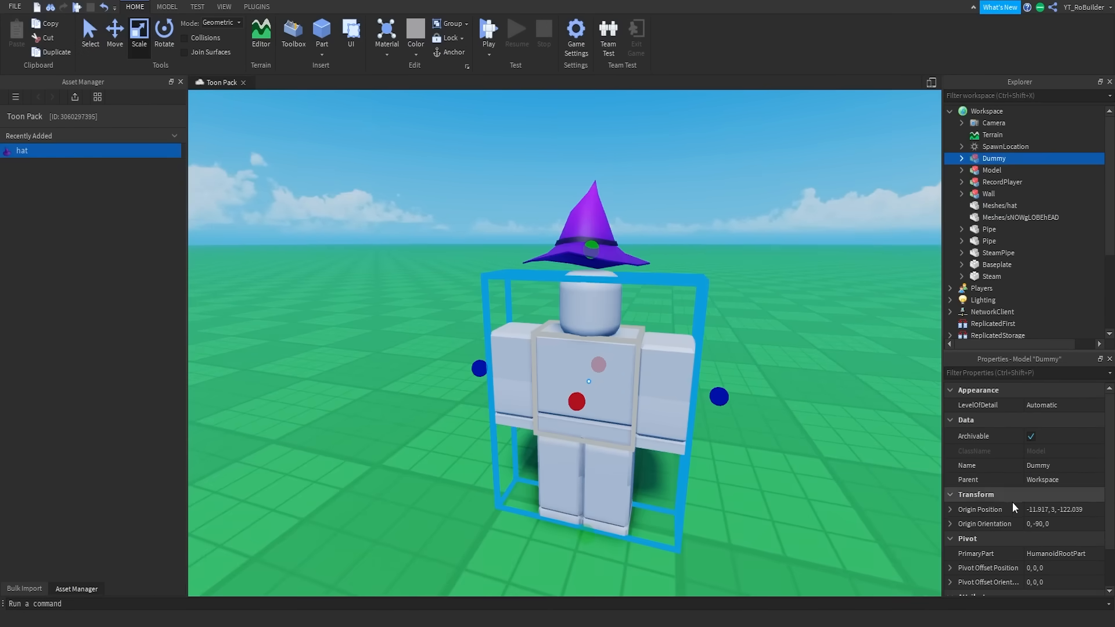
Copy the Dummy's origin position and set it as the hat's Position, -11.917, 3, -122.039.
left_click(1069, 510)
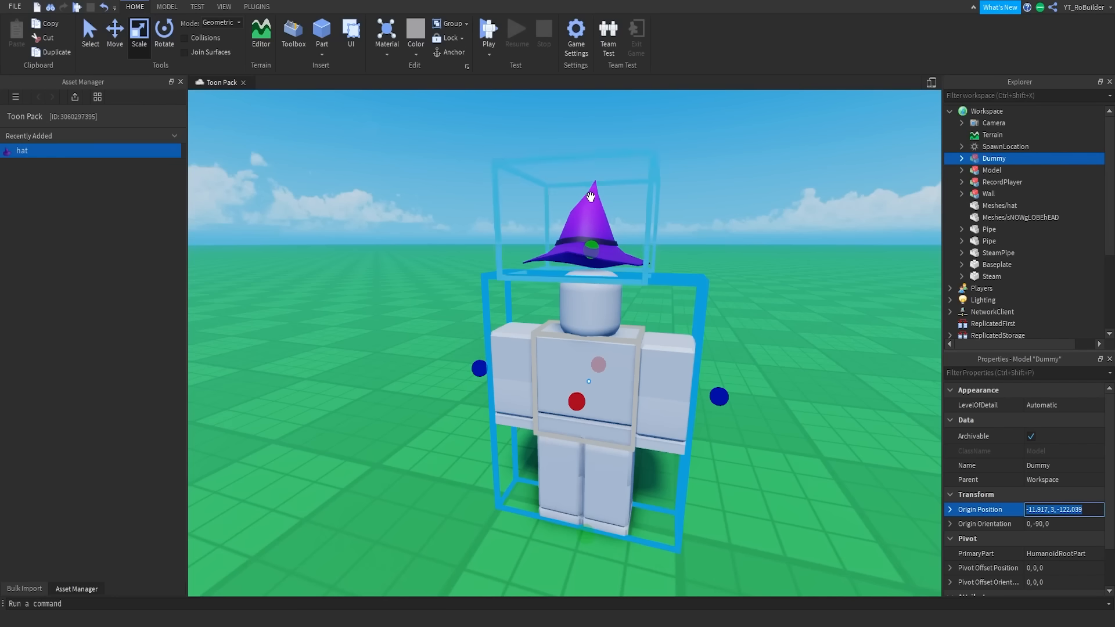
left_click(606, 224)
scroll(1056, 517, "down", 1)
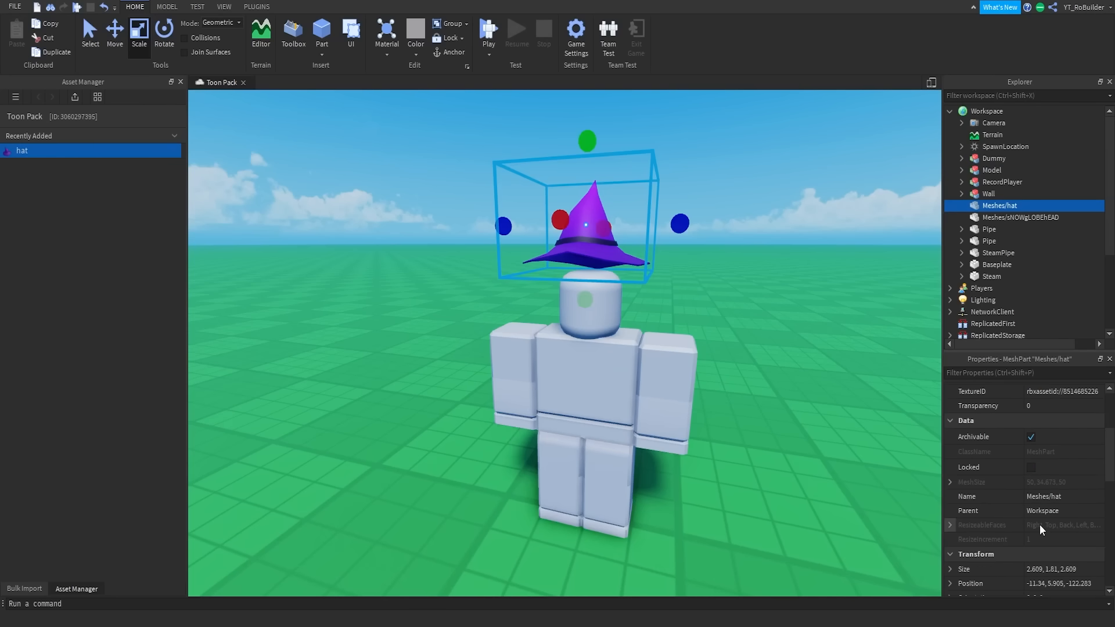
scroll(1061, 508, "down", 1)
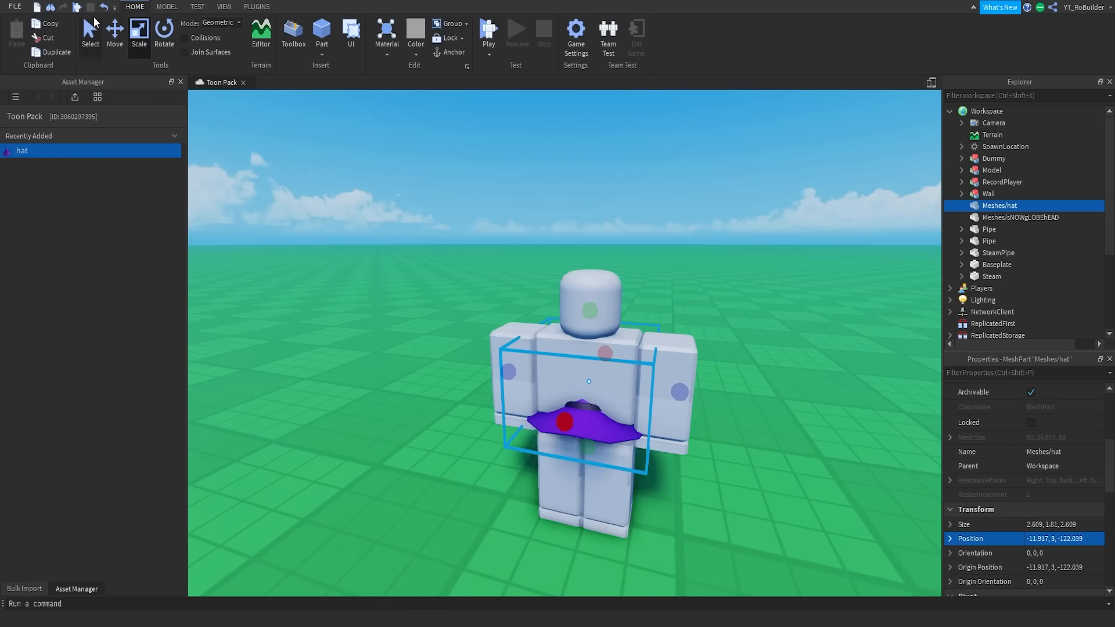
Move the hat up onto the Dummy's head at a height of about 5.43 and rotate it 90° about the vertical axis.
left_click(117, 32)
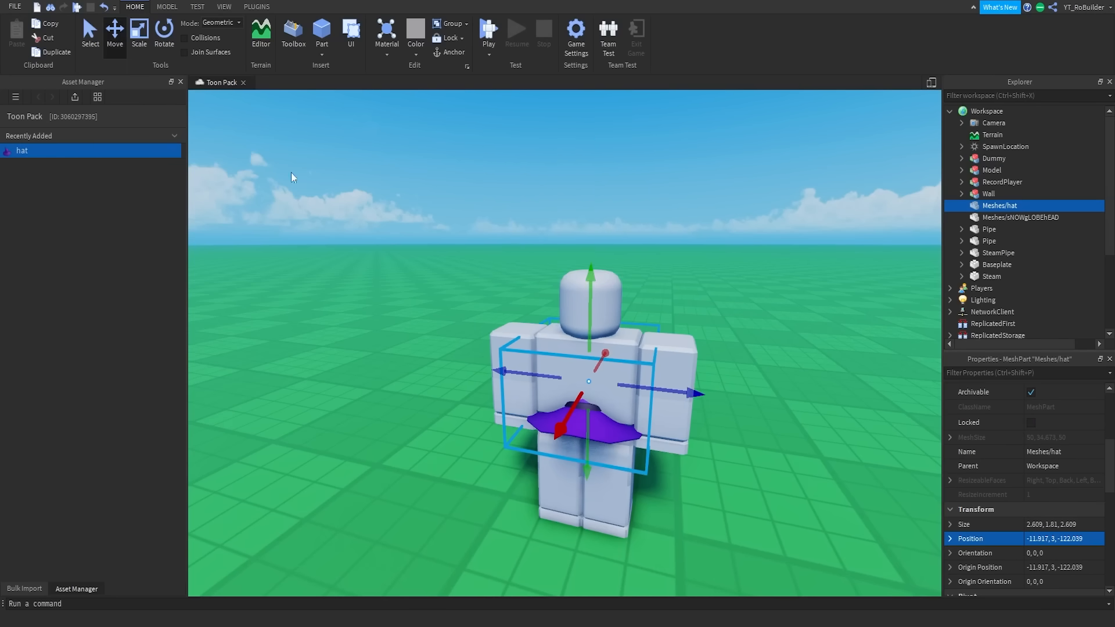
left_click_drag(595, 315, 593, 177)
right_click_drag(734, 302, 721, 278)
key("ctrl+r")
key("s")
key("w")
key("s")
Start the Asset Creator plugin, choose Accessory as the asset type, and assign the hat mesh as the accessory part.
left_click(257, 7)
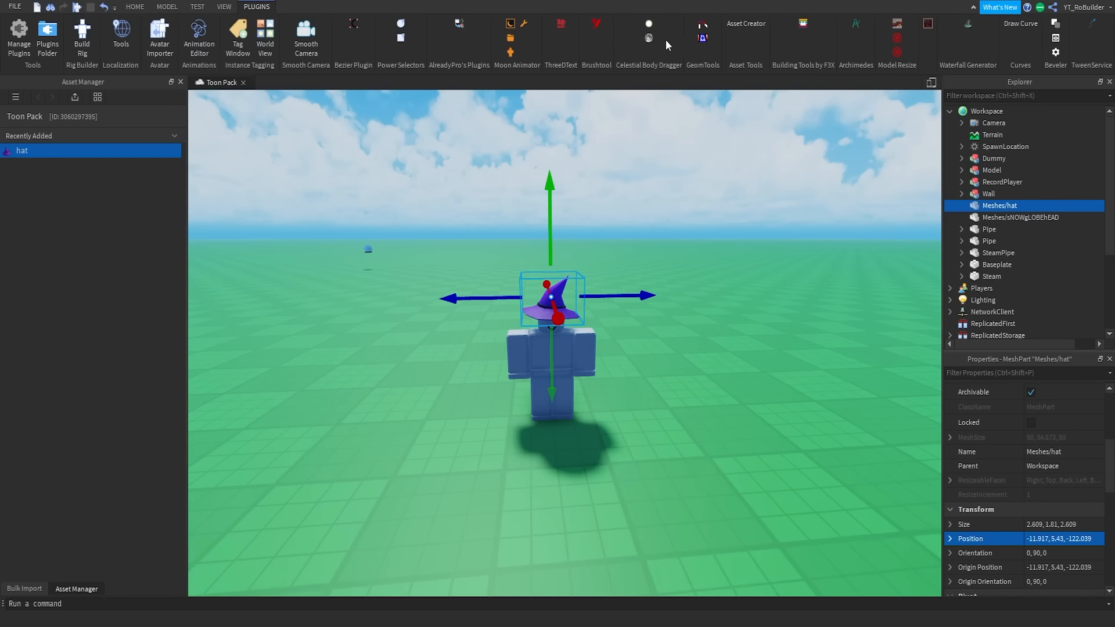
left_click(748, 23)
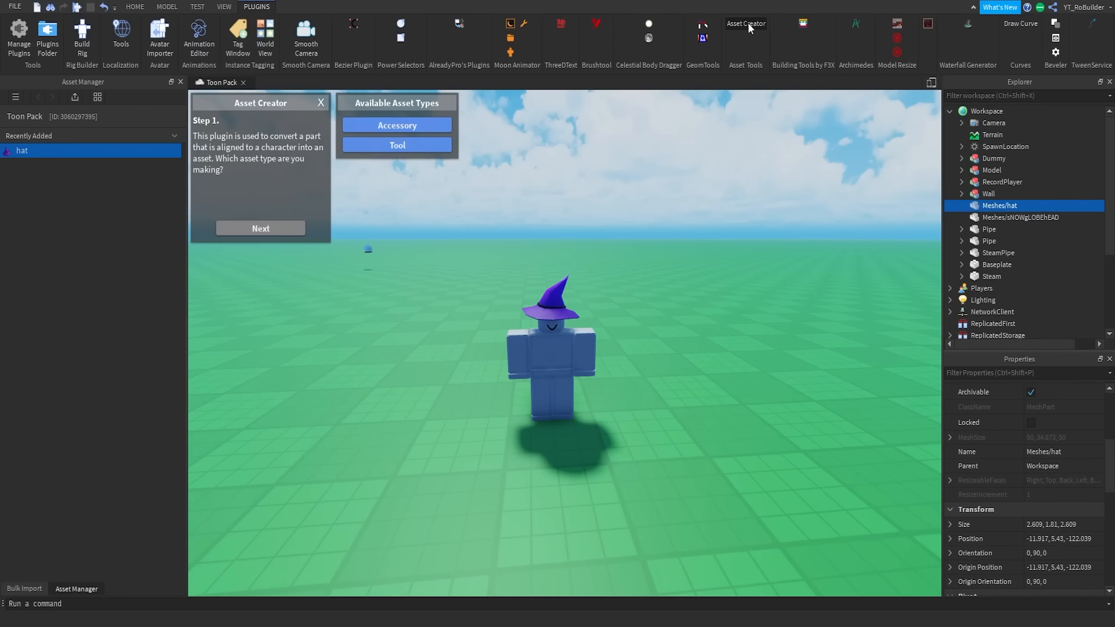
left_click(398, 129)
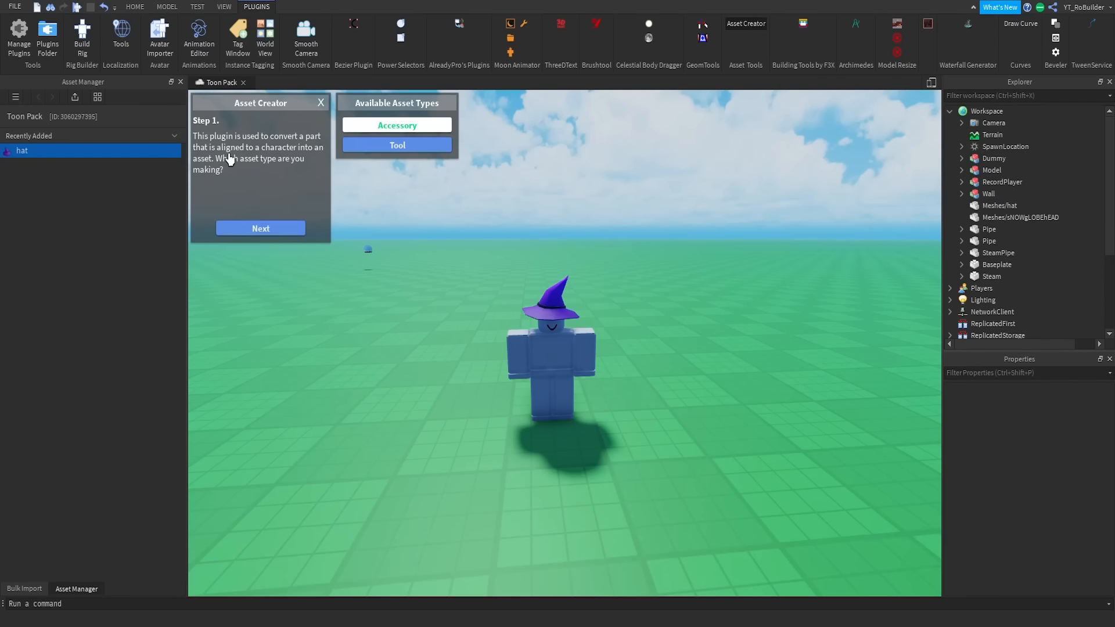
left_click(260, 229)
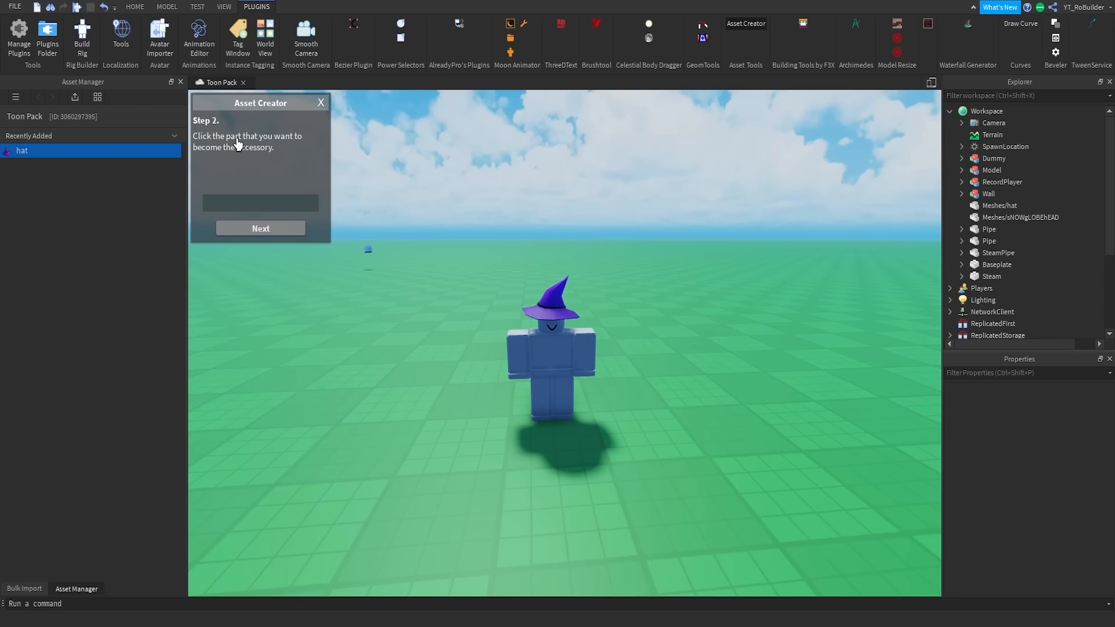
left_click(560, 298)
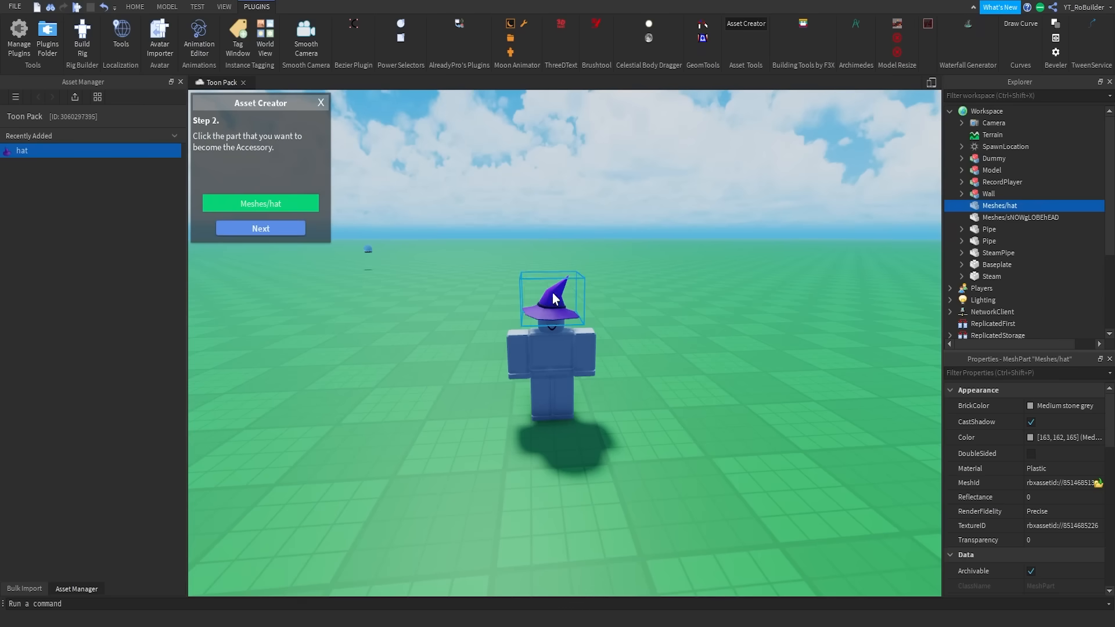
left_click(260, 228)
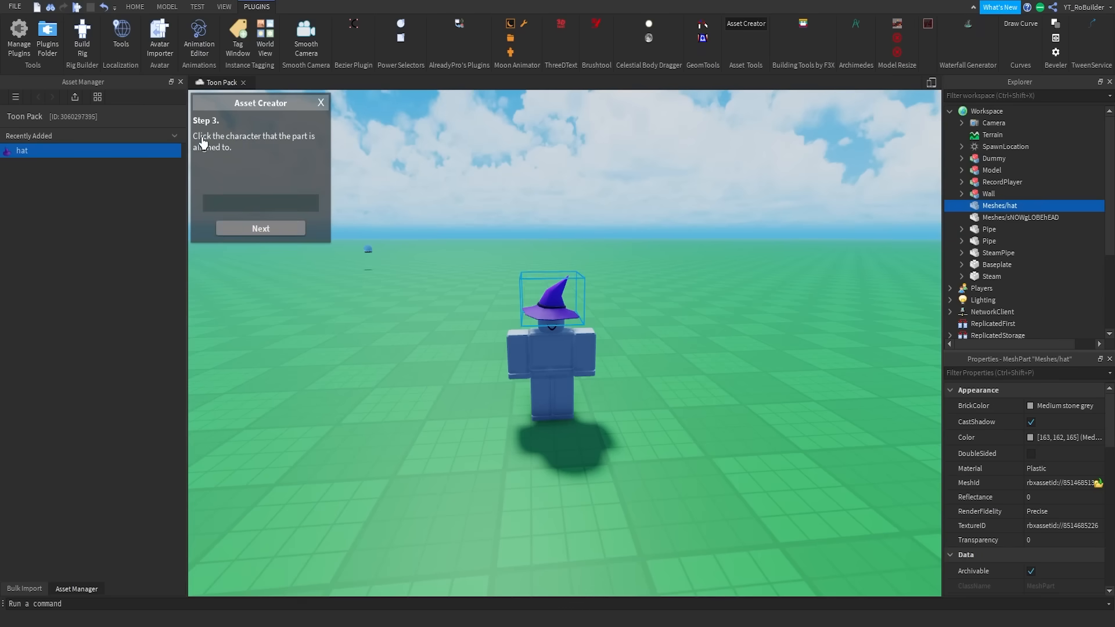
Assign the Dummy as the character, use the Hat attachment point with the Classic character type, and generate the accessory.
left_click(557, 369)
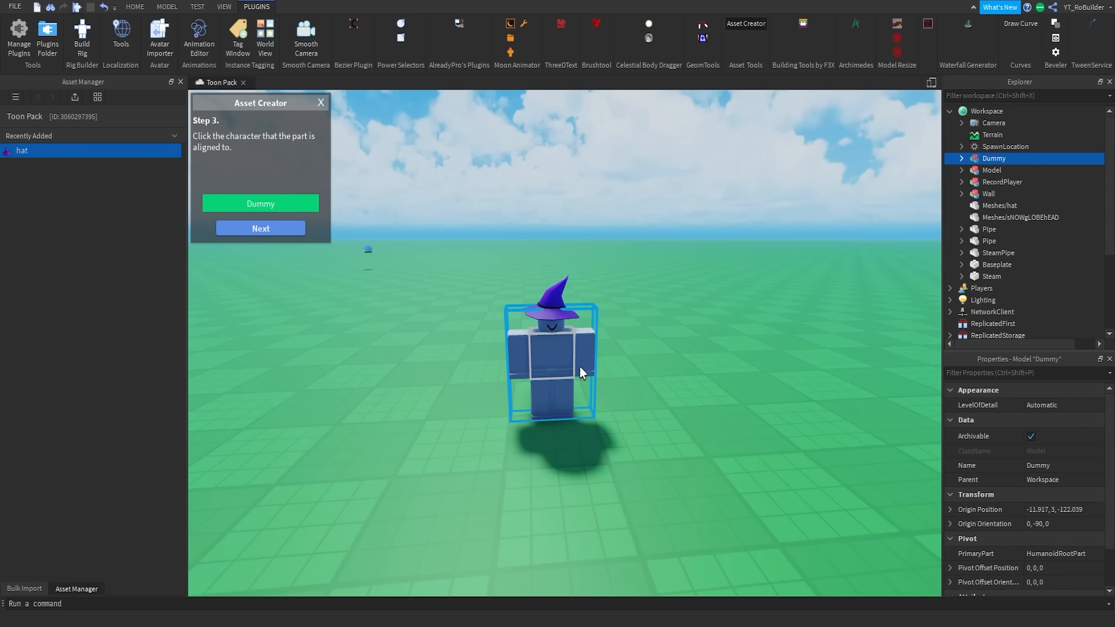
left_click(265, 230)
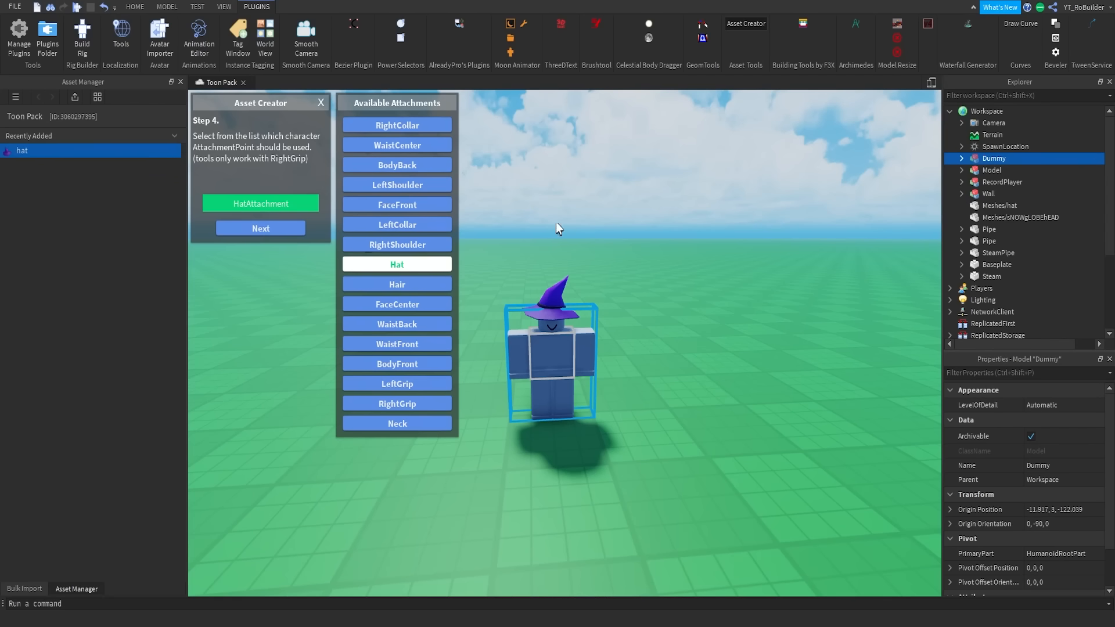
left_click(268, 230)
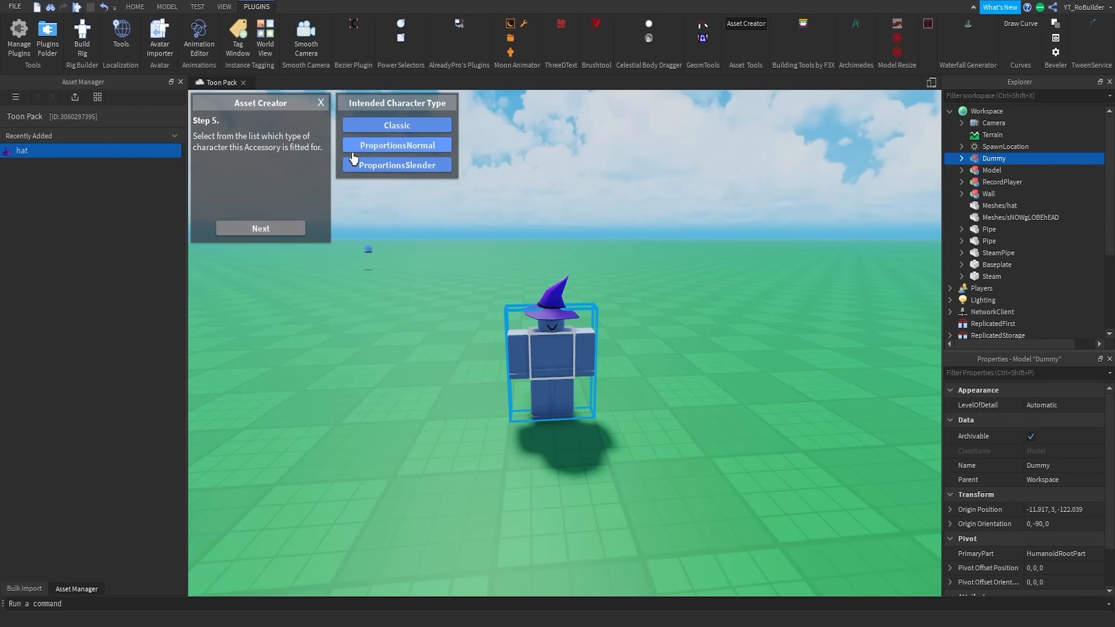
left_click(409, 126)
left_click(272, 231)
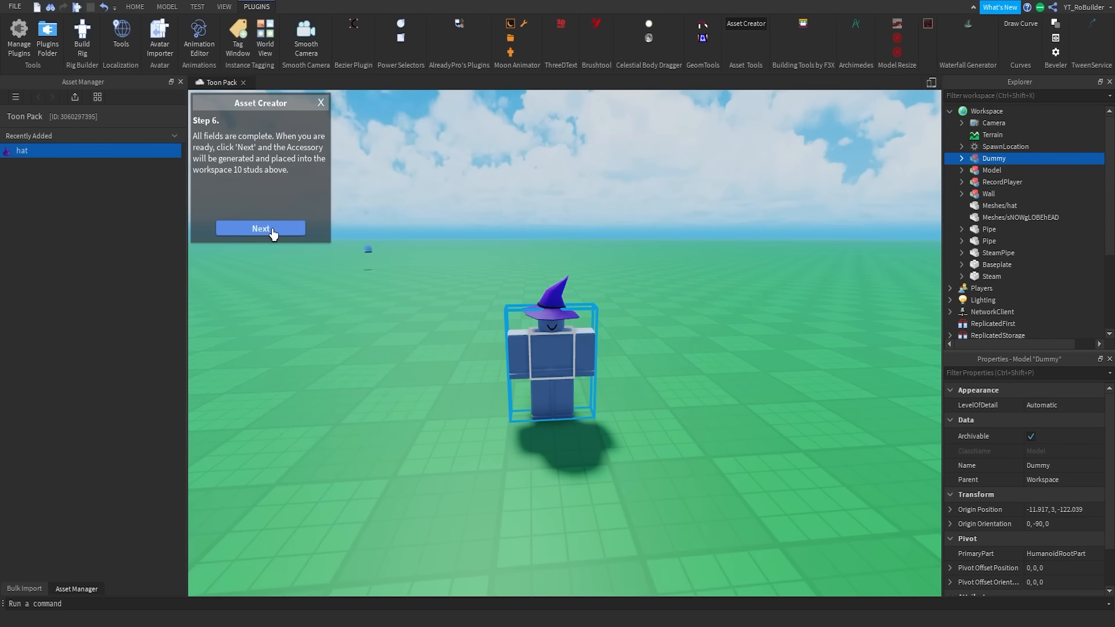
left_click(271, 230)
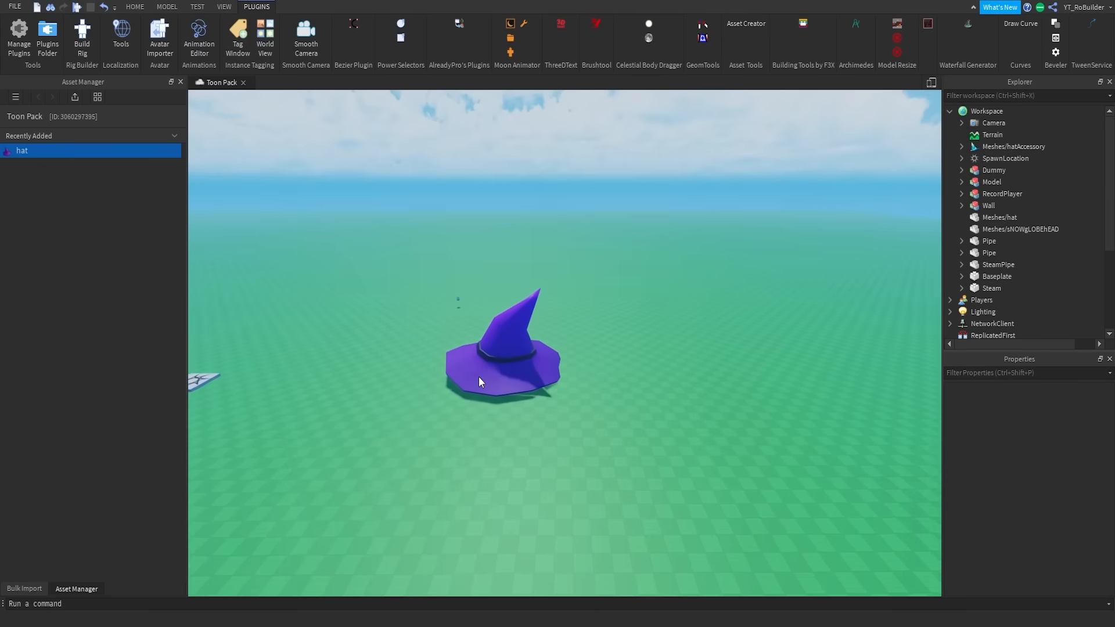
Set the Scale of the SpecialMesh inside the hat accessory's Handle to 0.1, 0.1, 0.1.
scroll(479, 380, "up", 10)
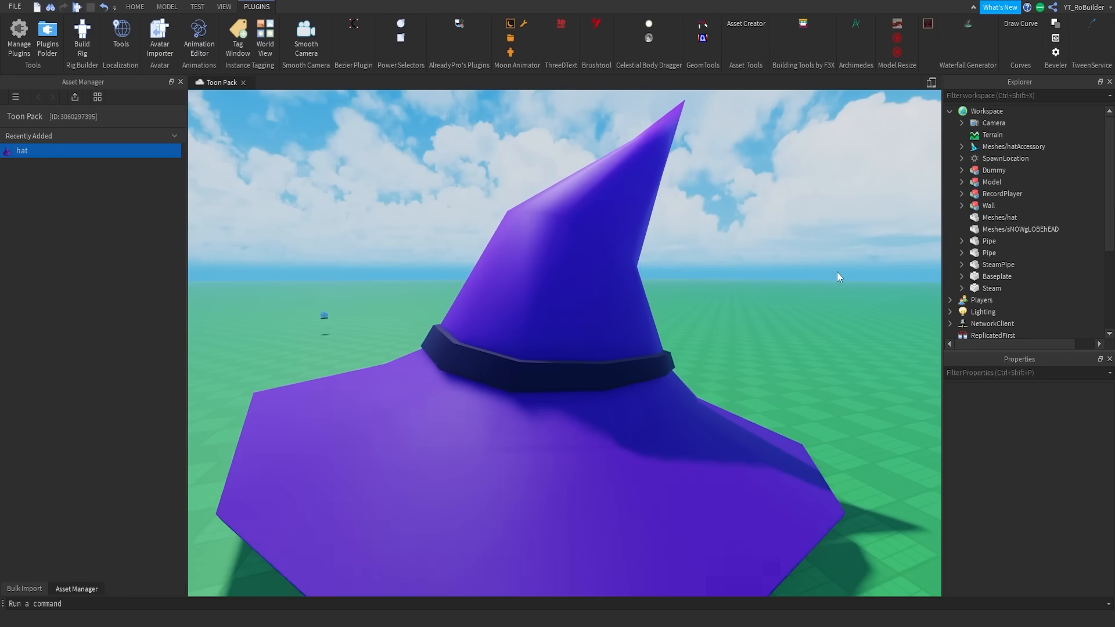
scroll(837, 272, "down", 4)
left_click(961, 146)
left_click(973, 158)
left_click(1004, 193)
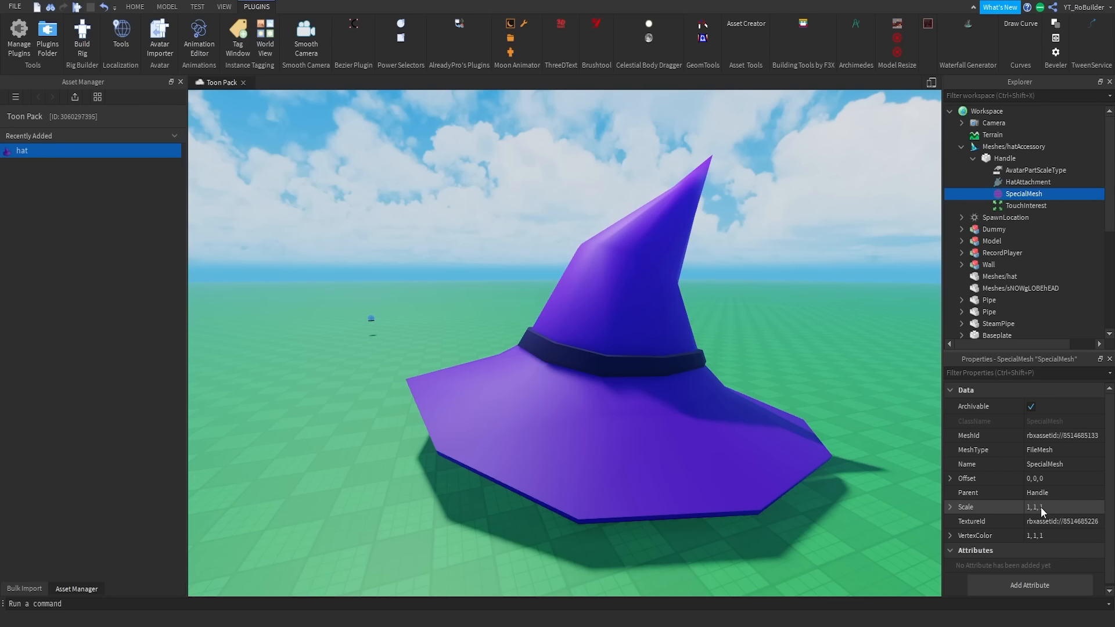
left_click(1040, 507)
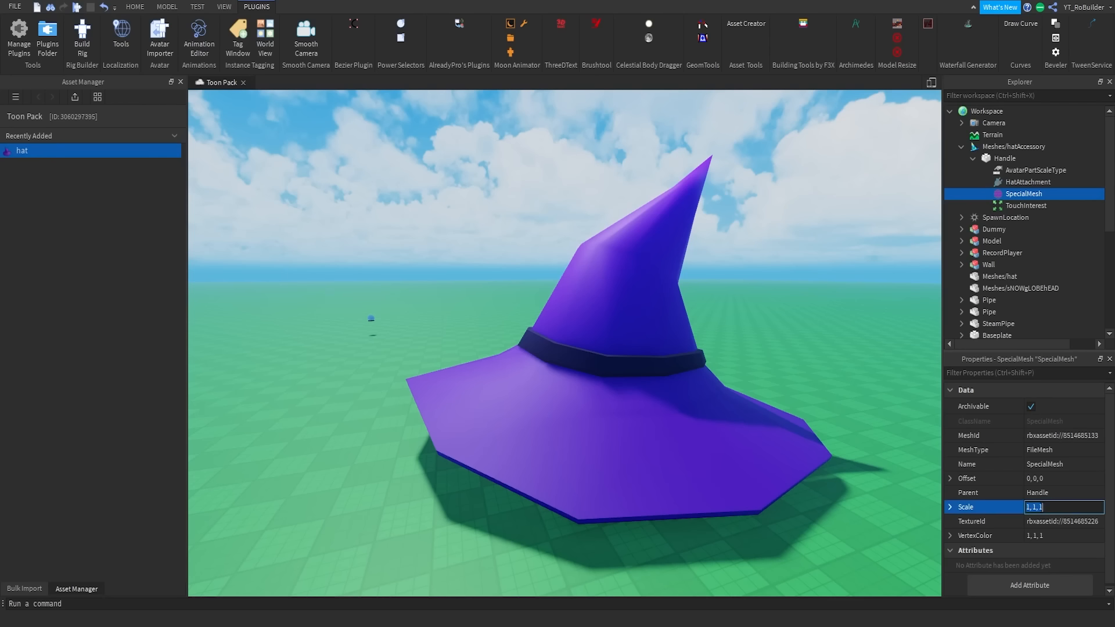
left_click(1028, 505)
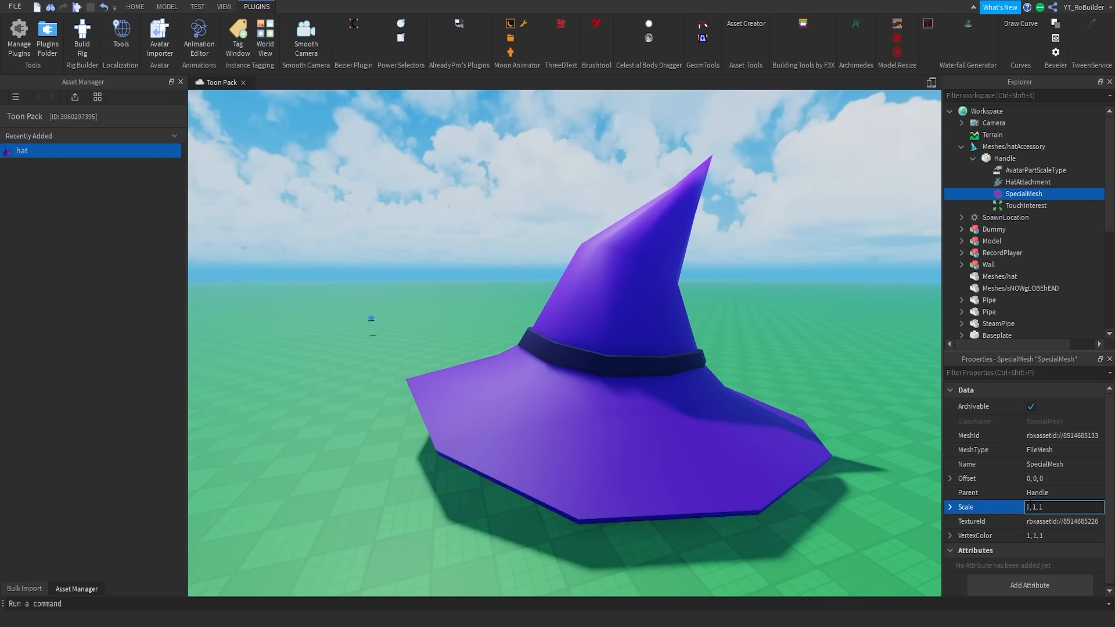
key("BackSpace")
type("0.1")
key("Return")
left_click(1041, 508)
double_click(1039, 507)
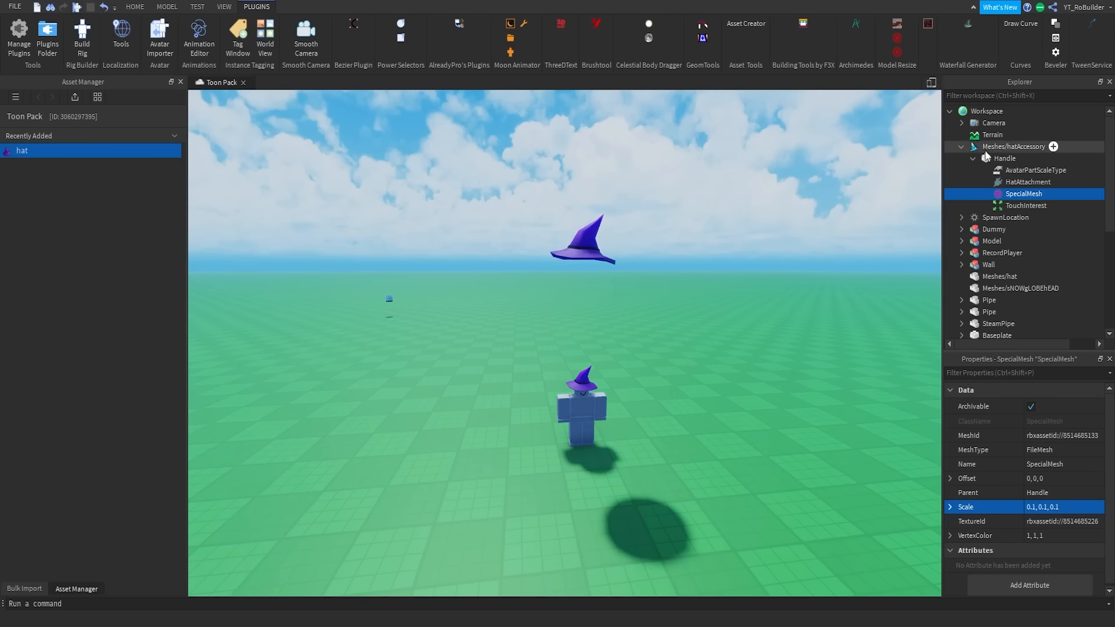
Delete the original hat mesh on the Dummy's head, keeping the generated accessory.
left_click(1013, 146)
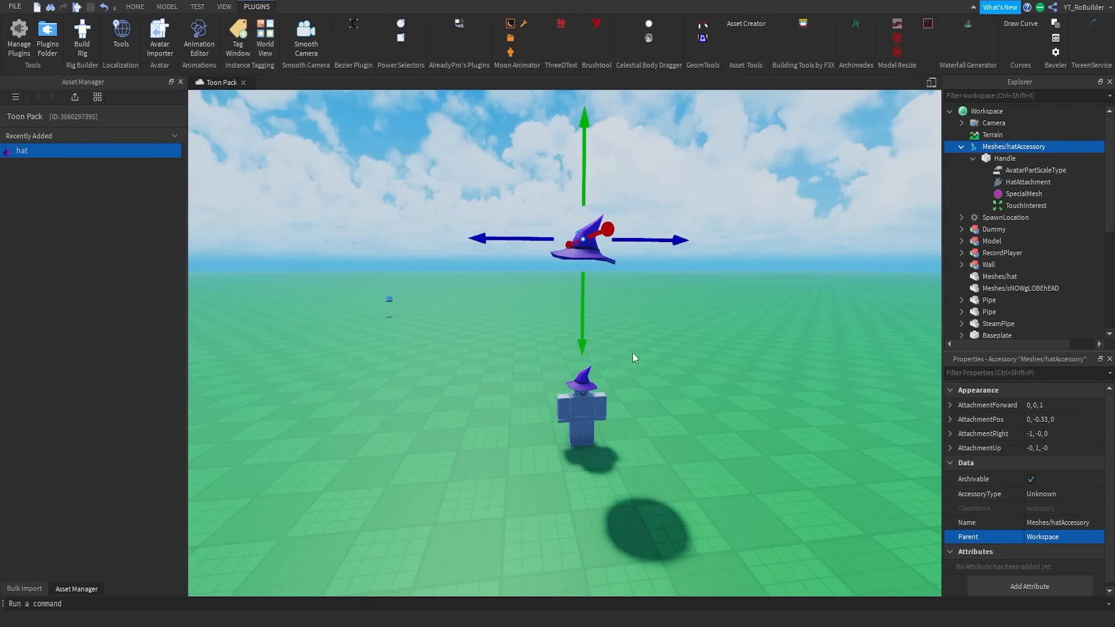
left_click(582, 382)
key("Delete")
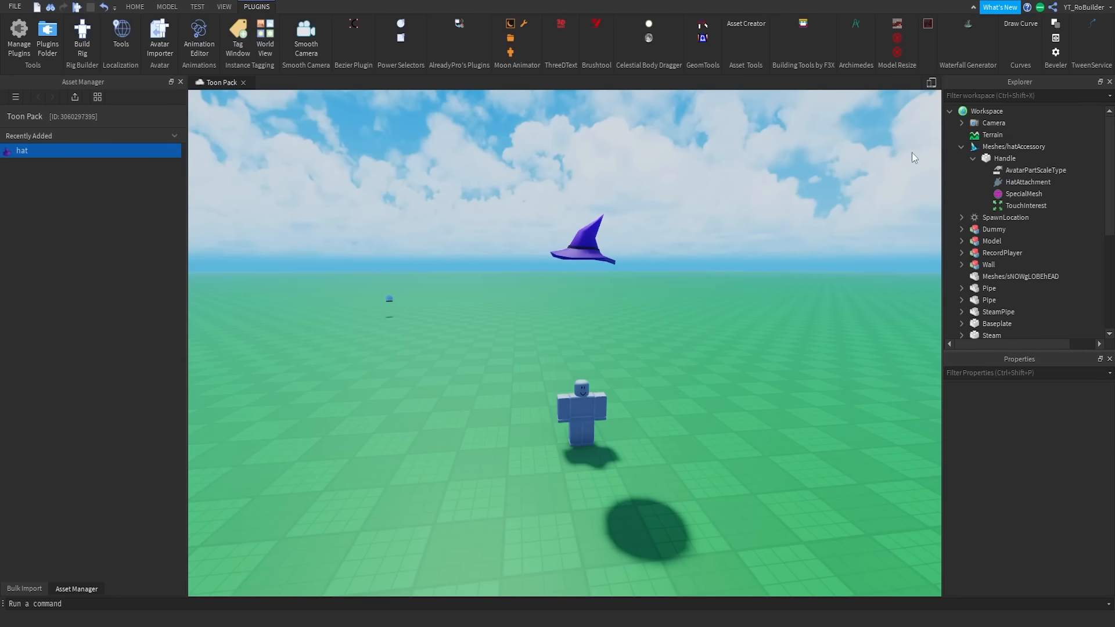
Move the hat accessory straight down onto the Dummy's head.
left_click(1013, 146)
left_click_drag(579, 267, 601, 440)
scroll(609, 437, "up", 3)
right_click_drag(608, 439, 610, 430)
scroll(610, 430, "up", 4)
scroll(601, 428, "down", 2)
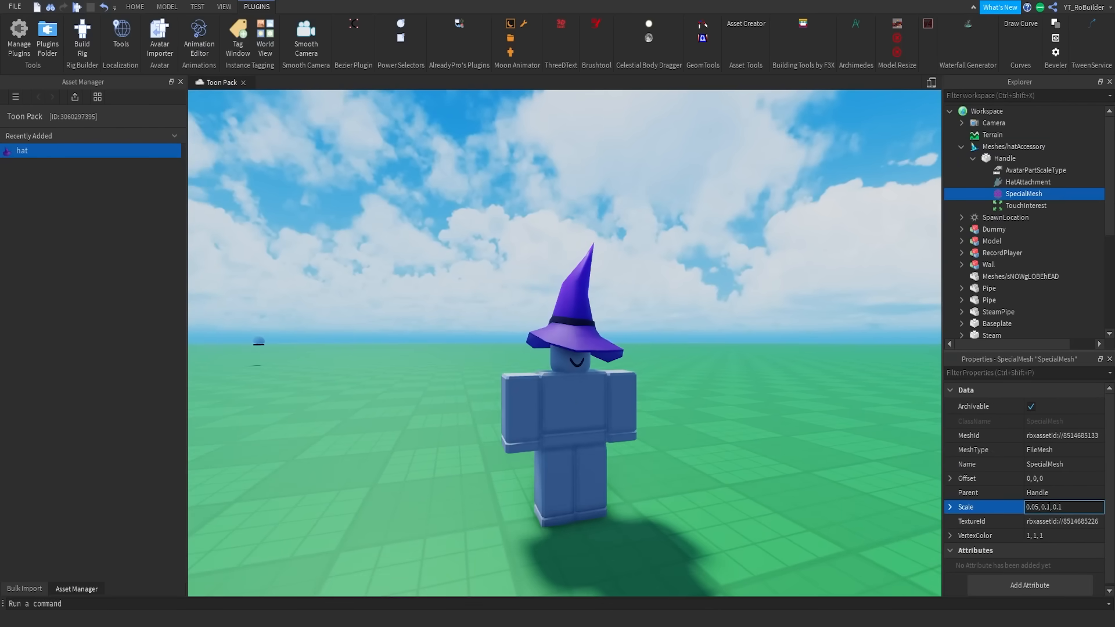
Reduce the accessory's SpecialMesh Scale from its first axis onward to 0.05.
key("BackSpace")
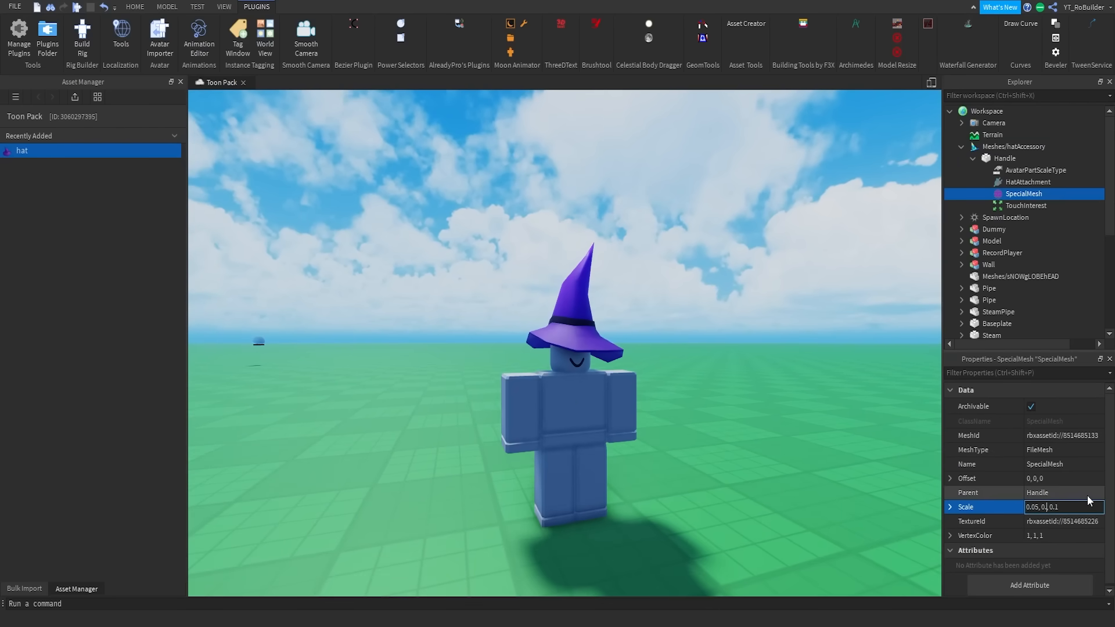
type("05")
key("Return")
Lower the resized hat accessory so it fits on the Dummy's head at a height of about 5.46.
left_click(1045, 147)
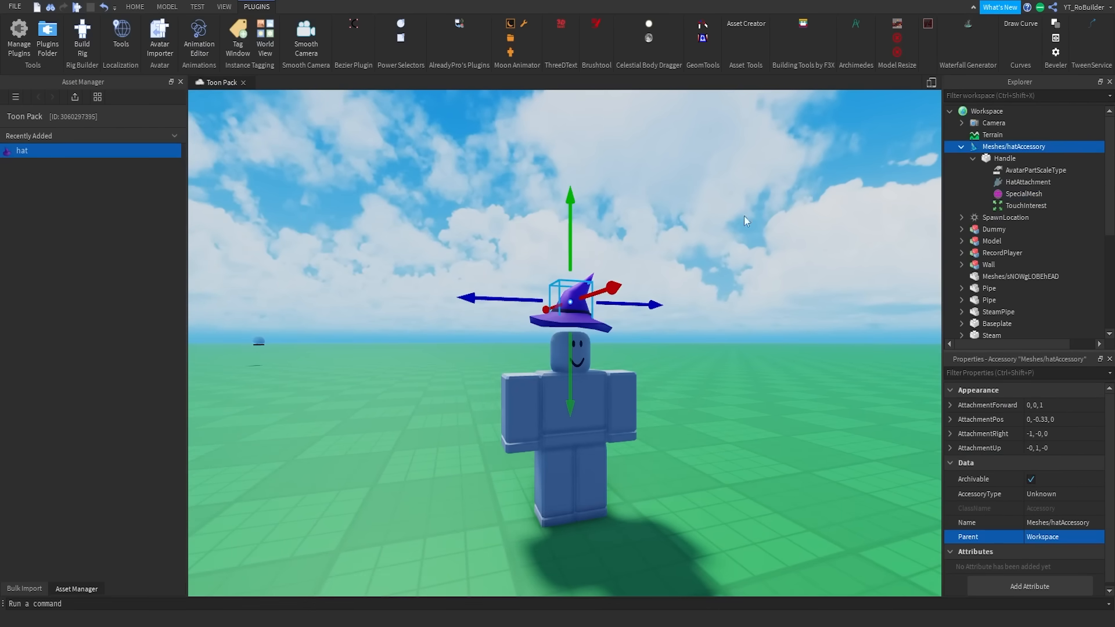
left_click_drag(570, 235, 571, 253)
right_click_drag(624, 275, 625, 288)
scroll(624, 274, "up", 3)
scroll(624, 275, "down", 5)
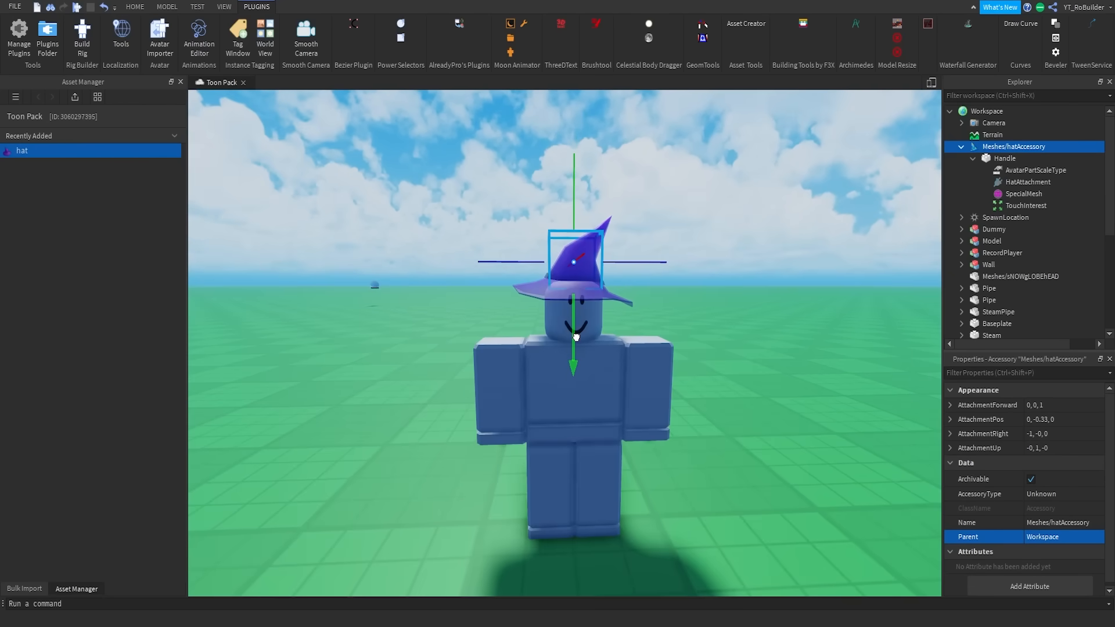
Try a Size of 3, 3, 3 on the accessory's Handle and settle on 2, 2, 2.
left_click(1015, 159)
scroll(1062, 465, "down", 5)
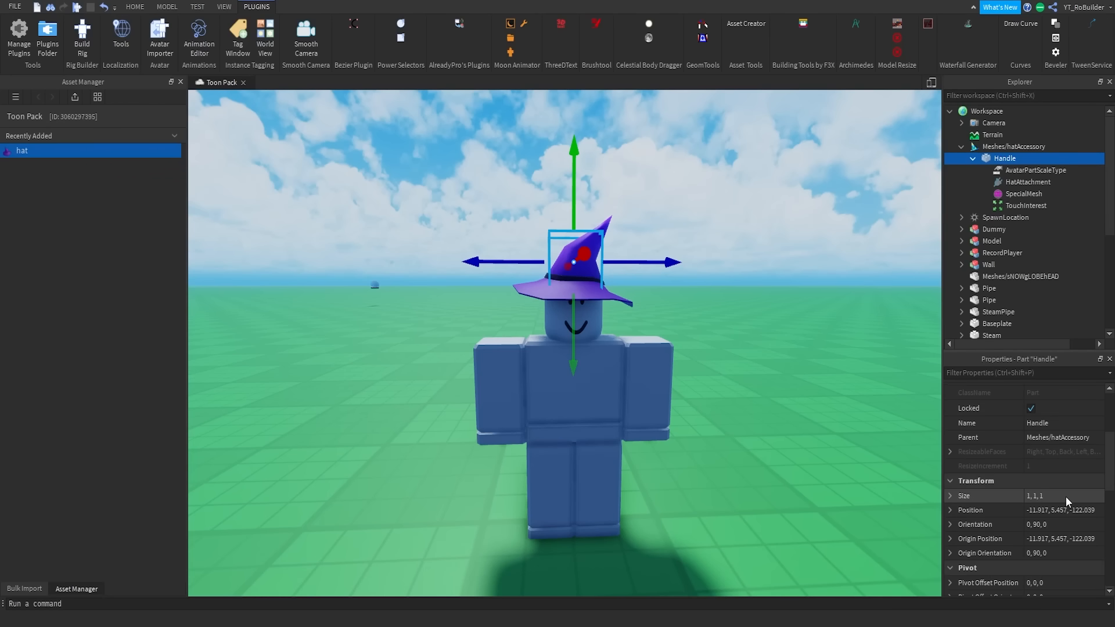
left_click(1065, 496)
type("3,")
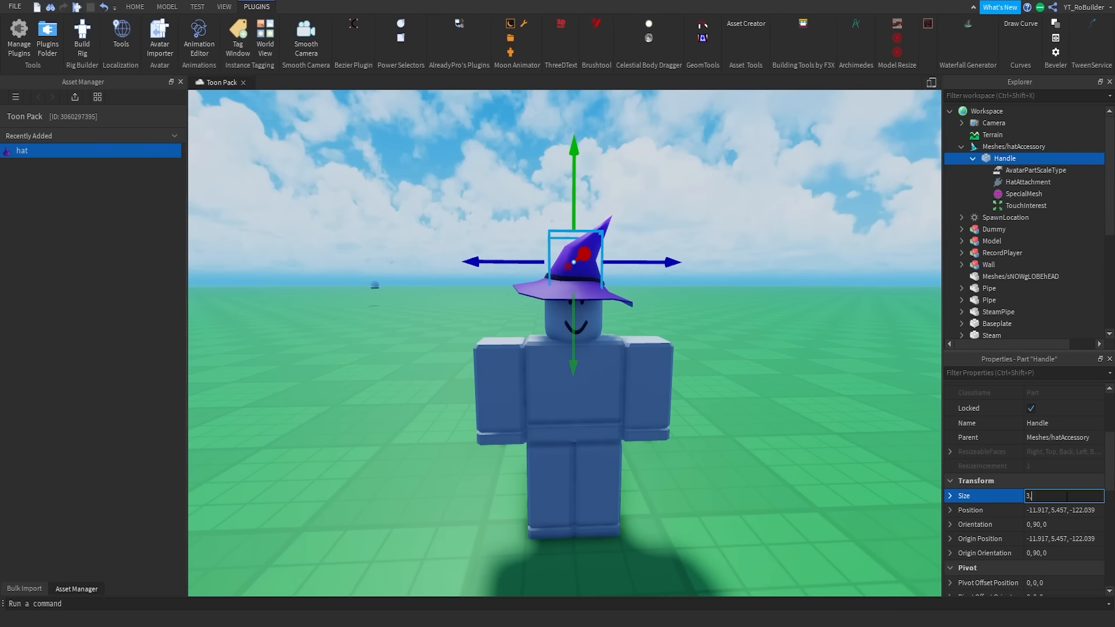
type("3,3,")
key("Return")
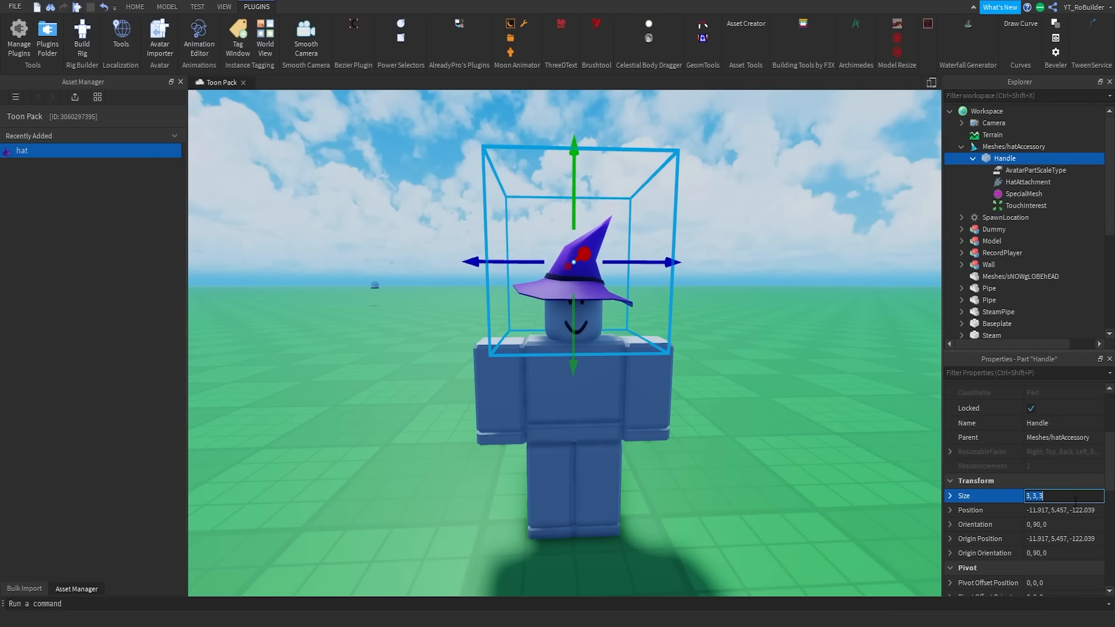
type("2,2,2")
key("Return")
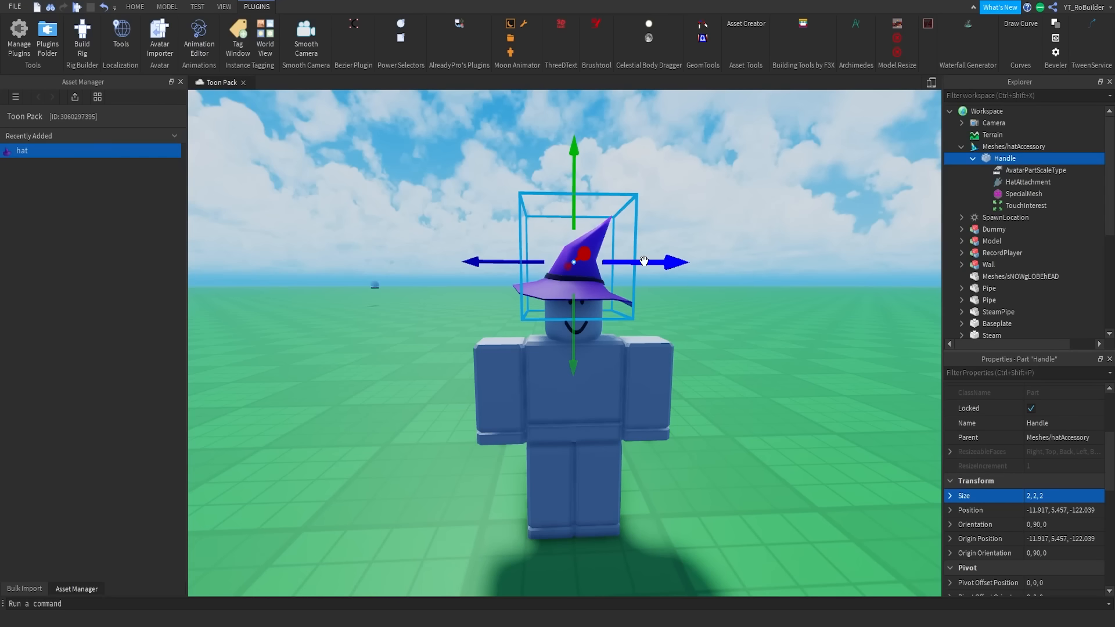
Examine how the hat accessory and its Handle bounds sit on the Dummy's head from several angles.
left_click(961, 147)
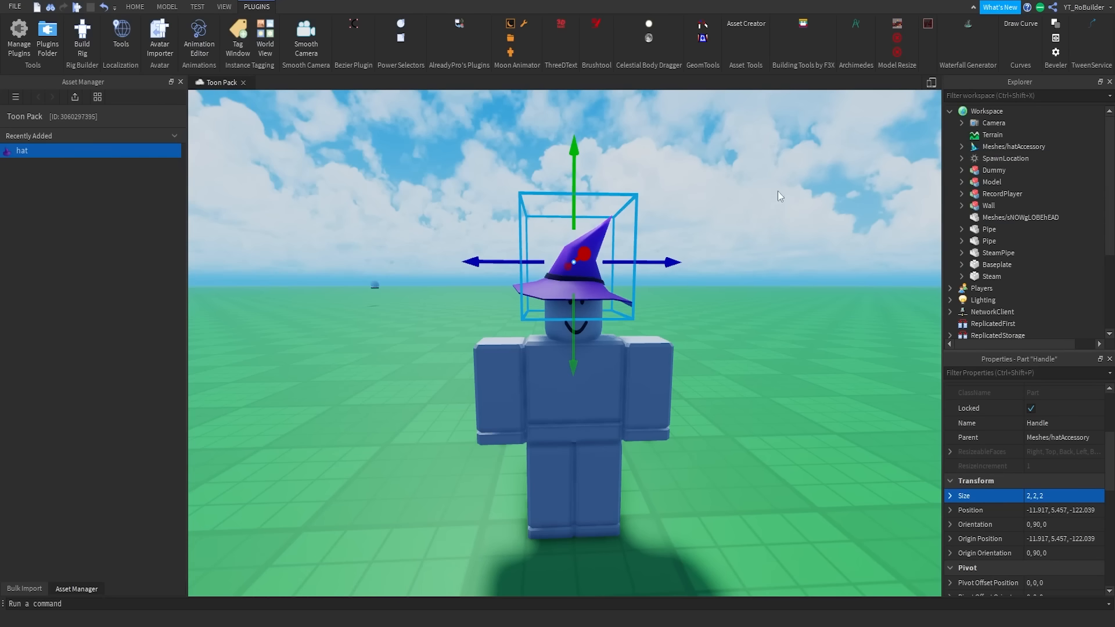
right_click_drag(717, 238, 717, 238)
key("d")
key("s")
scroll(423, 221, "down", 1)
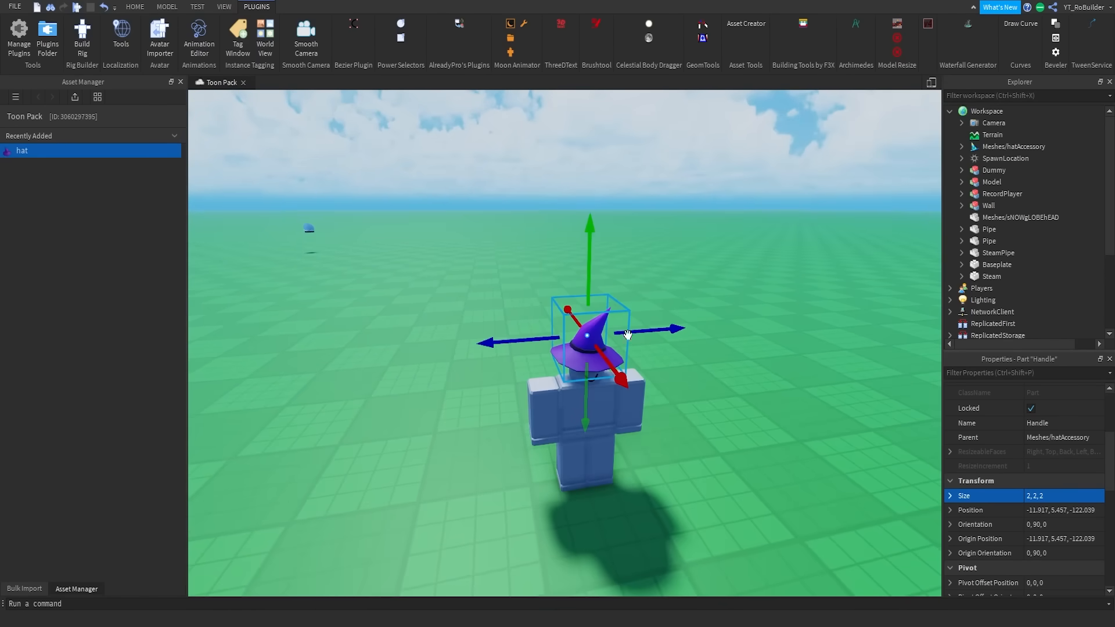
scroll(667, 355, "up", 3)
right_click_drag(625, 331, 650, 296)
scroll(651, 296, "down", 2)
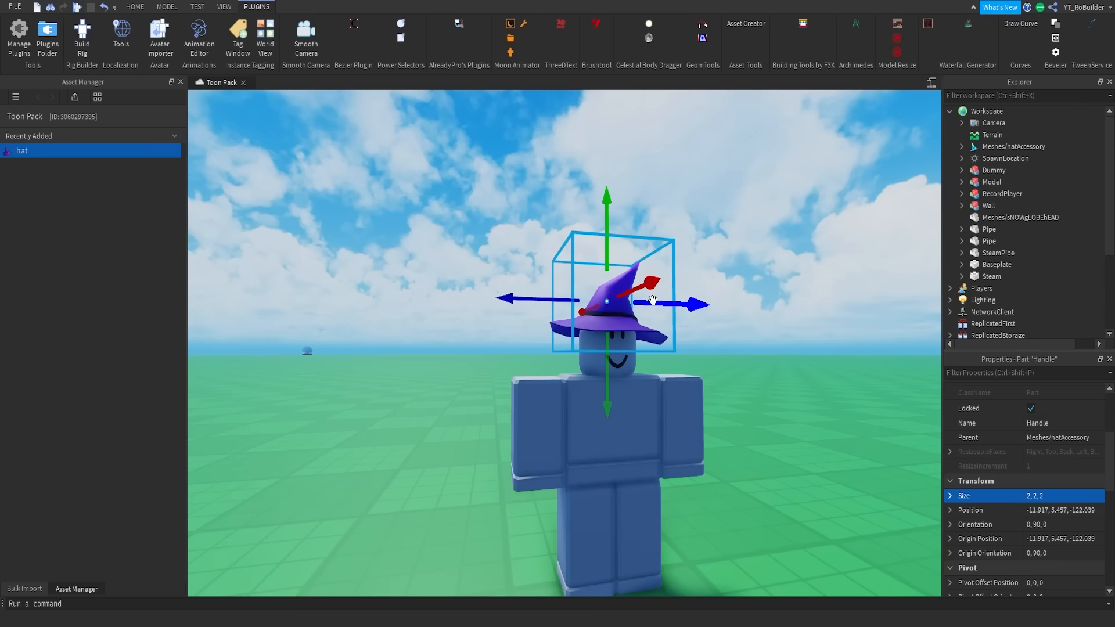
key("d")
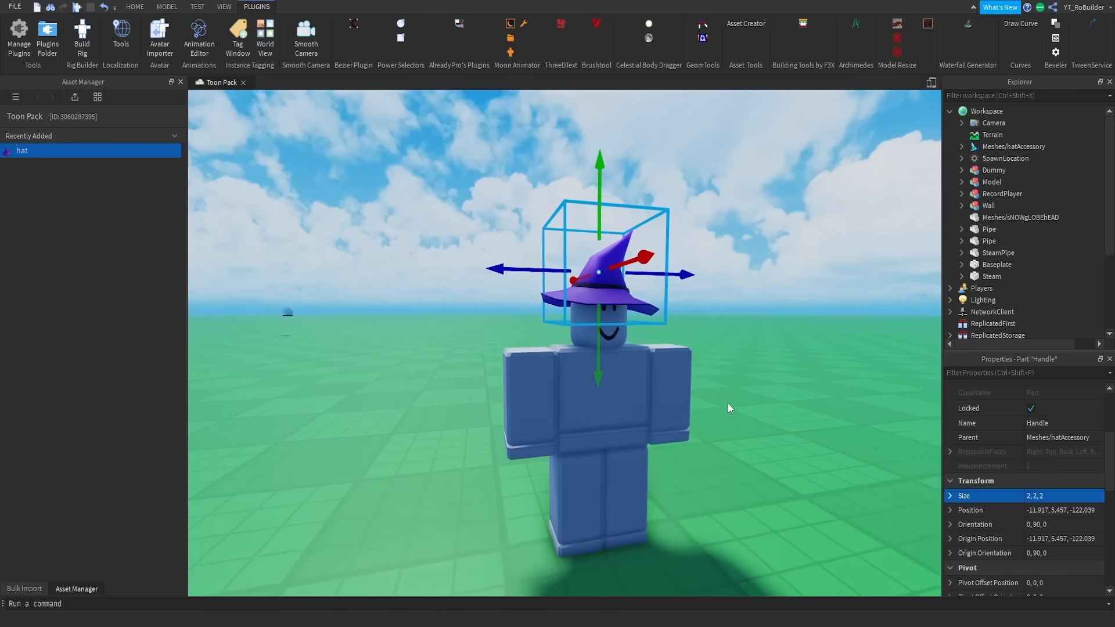
key("a")
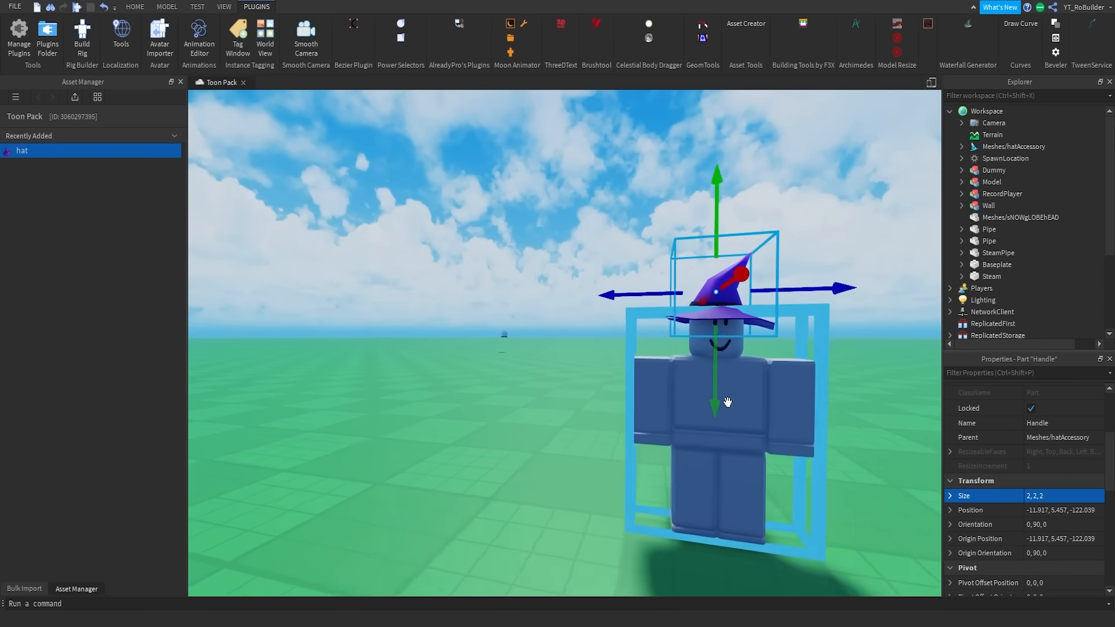